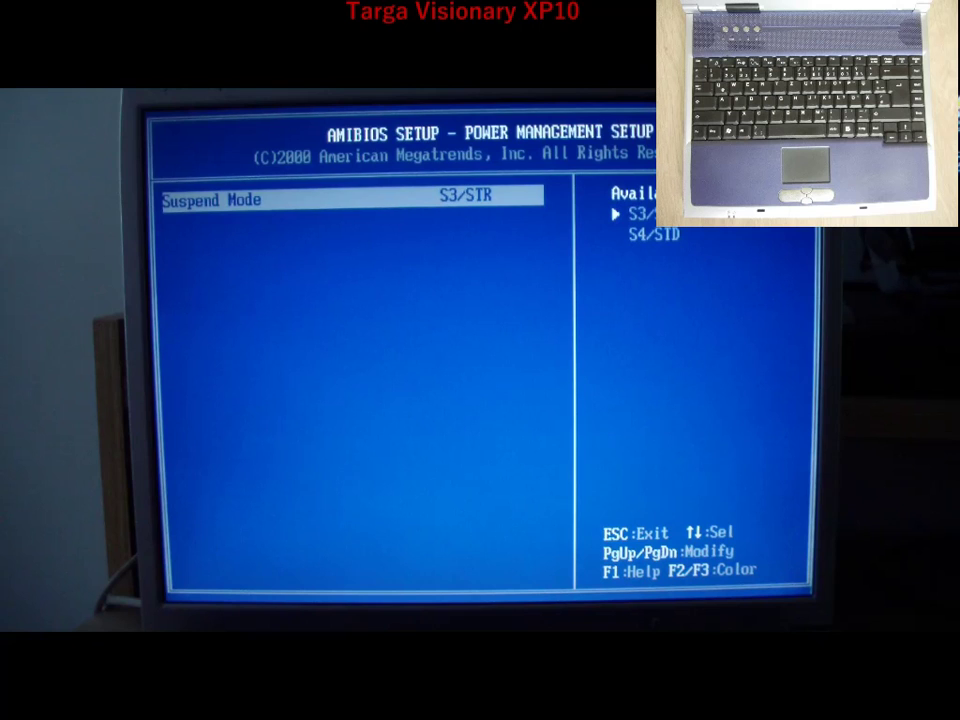
Leave Power Management Setup and view the serial and parallel port options in Peripheral Setup
key(Escape)
key(Down)
key(Return)
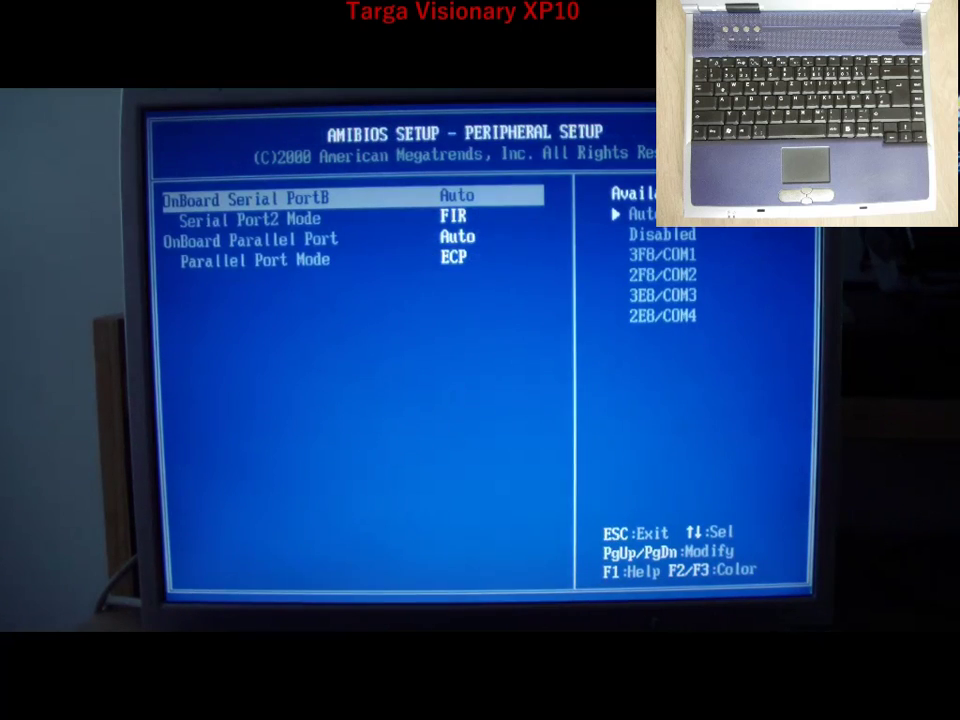
key(Escape)
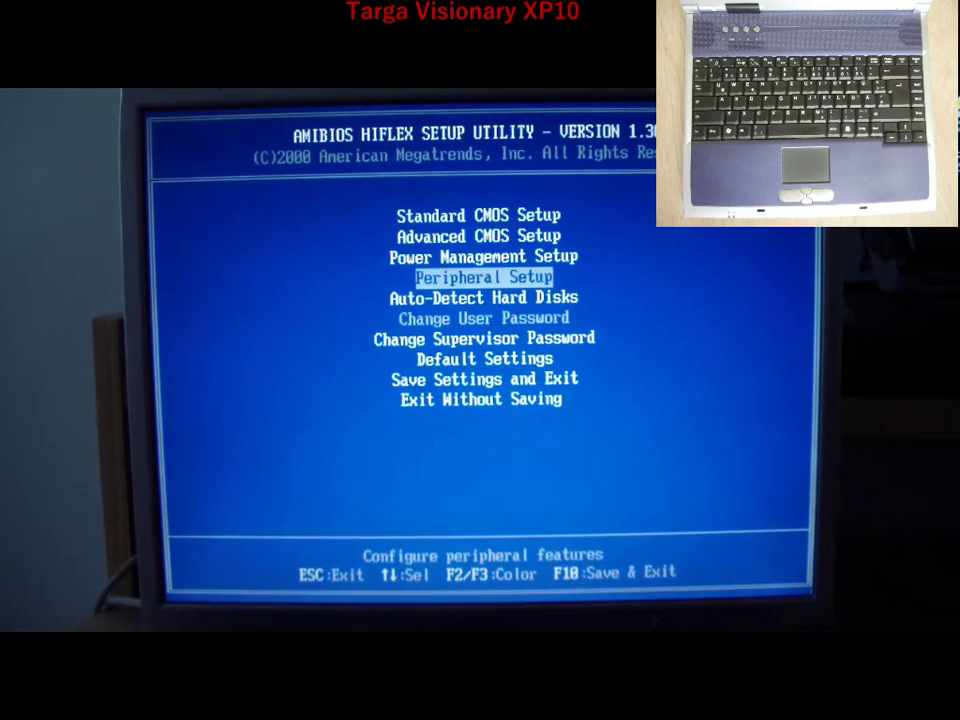
View the date, time and drive configuration in Standard CMOS Setup, and return to the main list
key(Down)
key(Up)
key(Up)
key(Up)
key(Up)
key(Return)
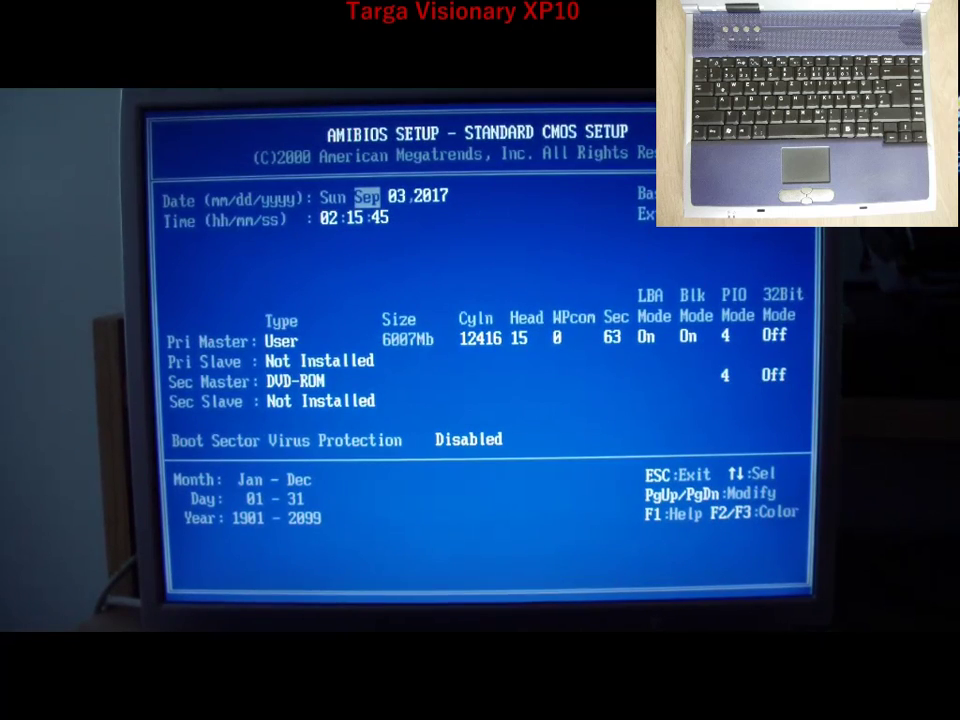
key(Escape)
Save the current BIOS settings and exit the setup utility
key(Down)
key(Down)
key(Down)
key(Down)
key(Down)
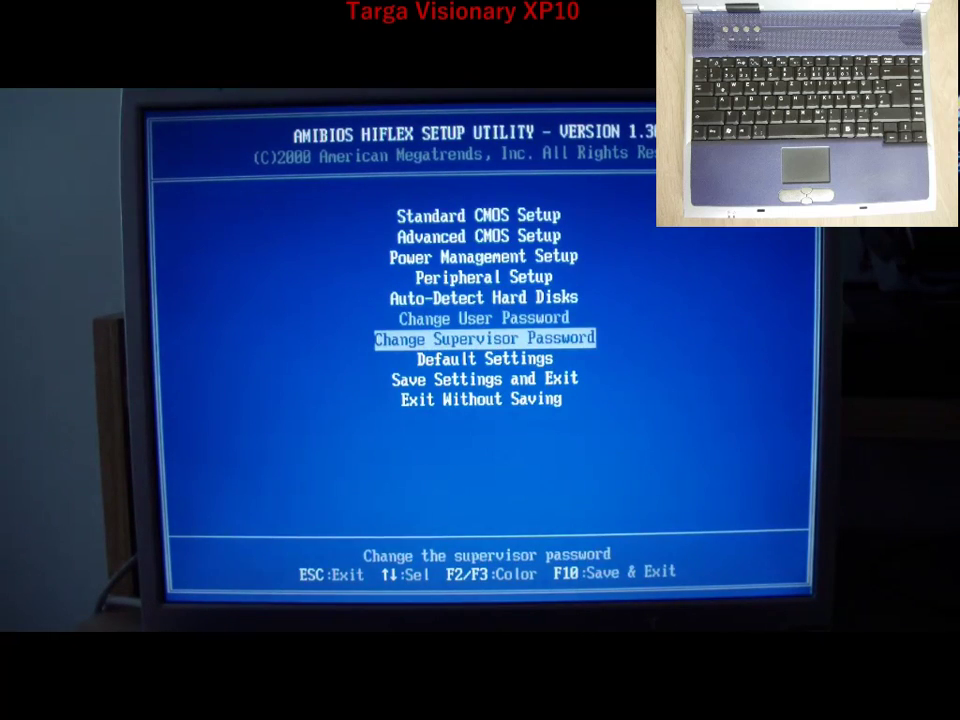
key(Down)
key(Down)
key(Return)
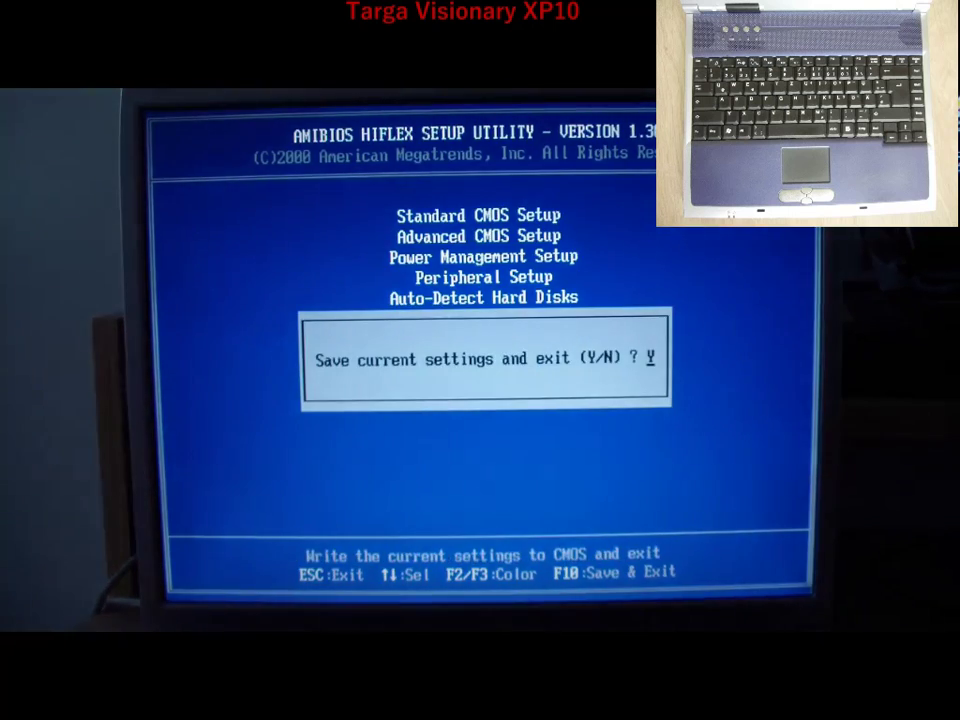
key(Return)
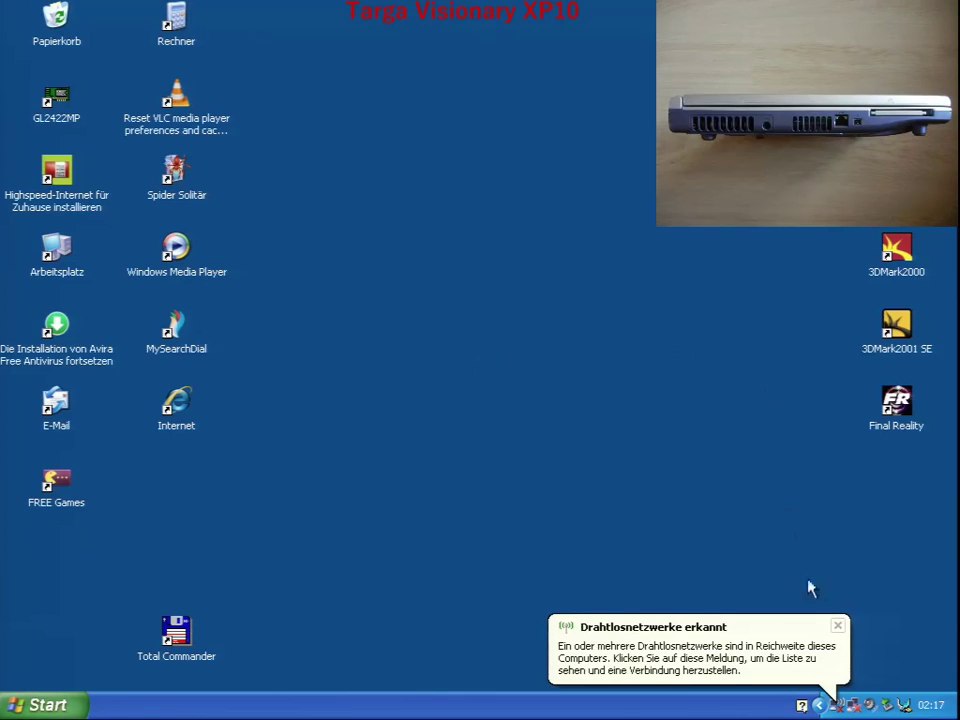
Dismiss the wireless network notification and start Total Commander, passing its shareware notice with 2
click(839, 626)
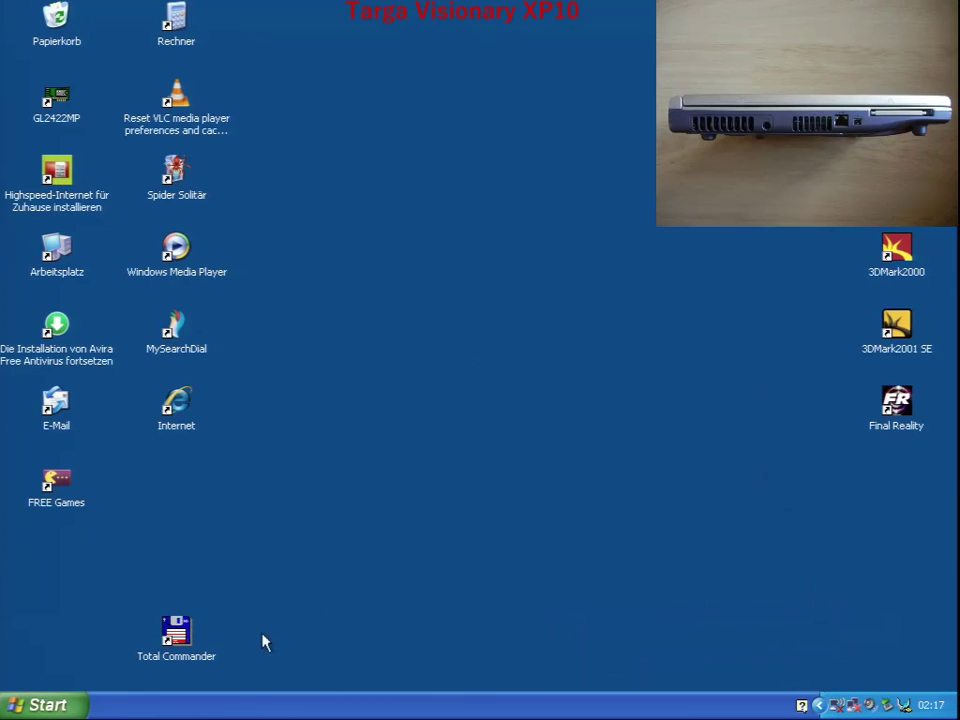
click(175, 639)
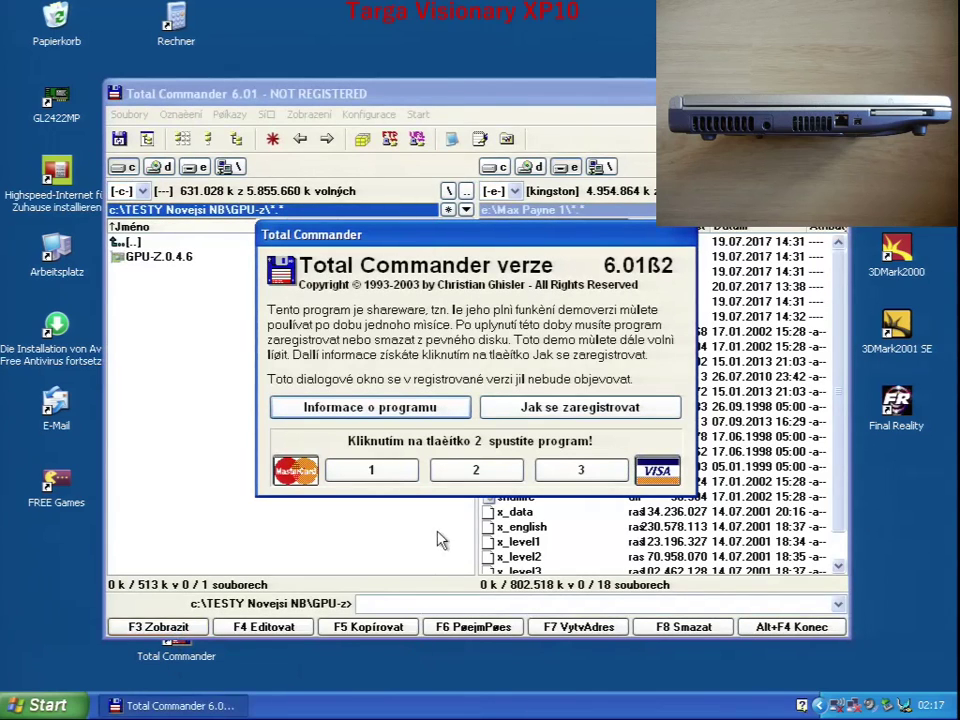
click(474, 470)
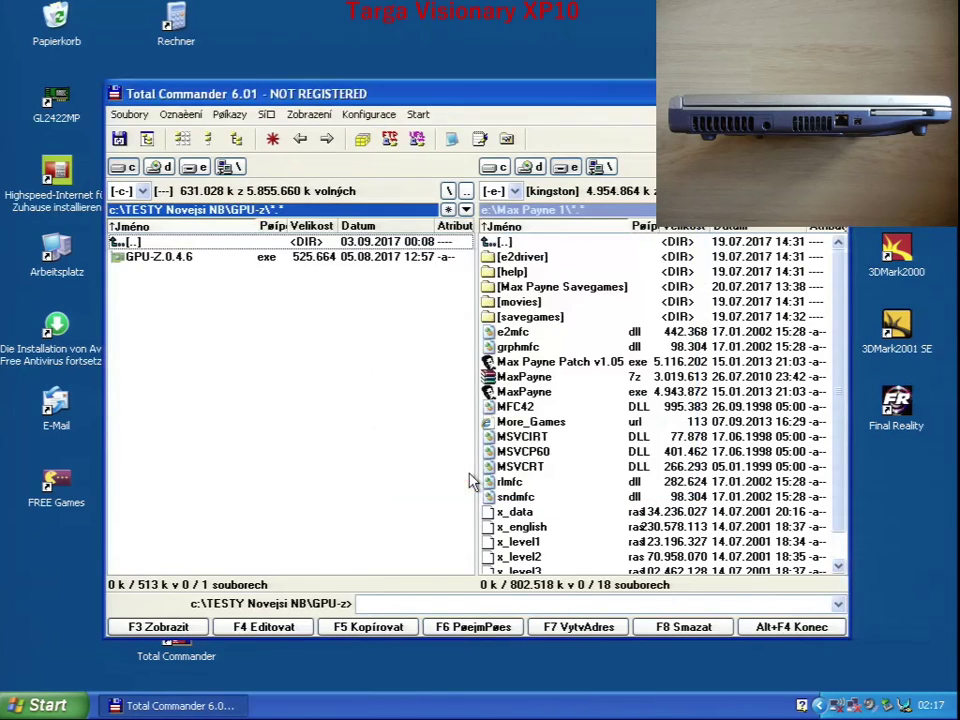
Go up to the TESTY Novejsi NB folder and highlight the AIDA32 folder
key(Return)
key(Up)
key(Up)
key(Up)
key(Up)
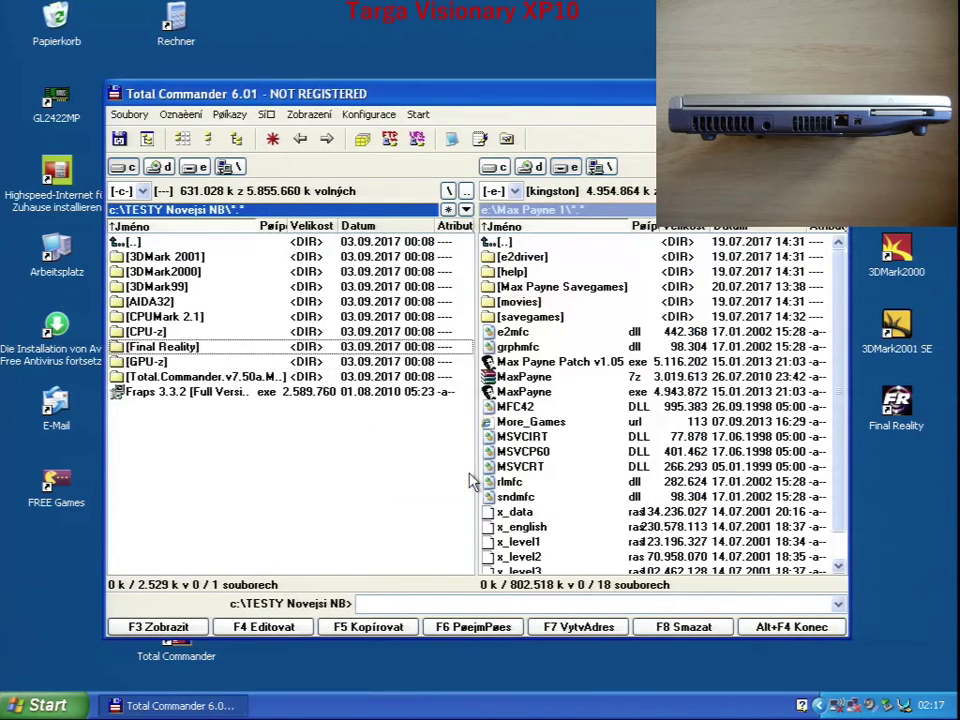
Open the Geräte-Manager from the system properties in Systemsteuerung and make its window taller
click(76, 706)
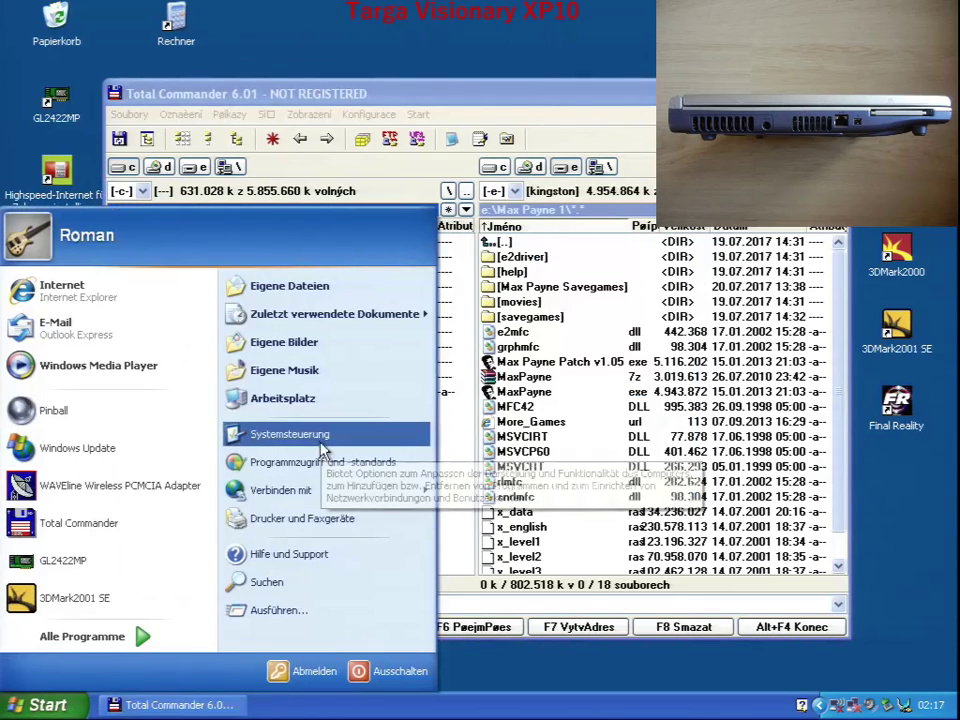
key(Escape)
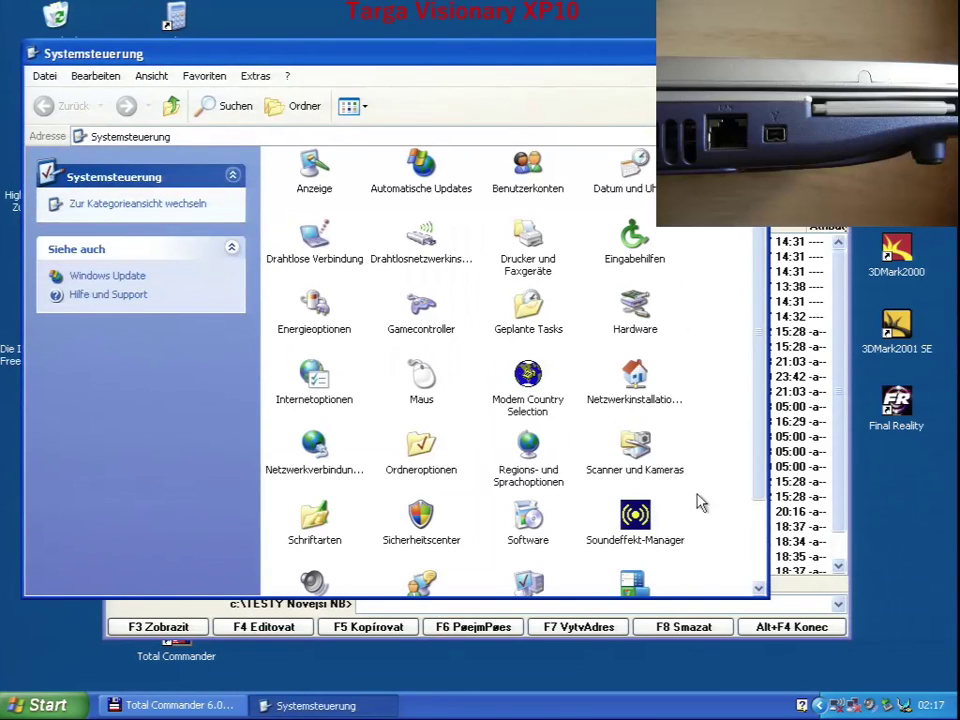
double_click(528, 590)
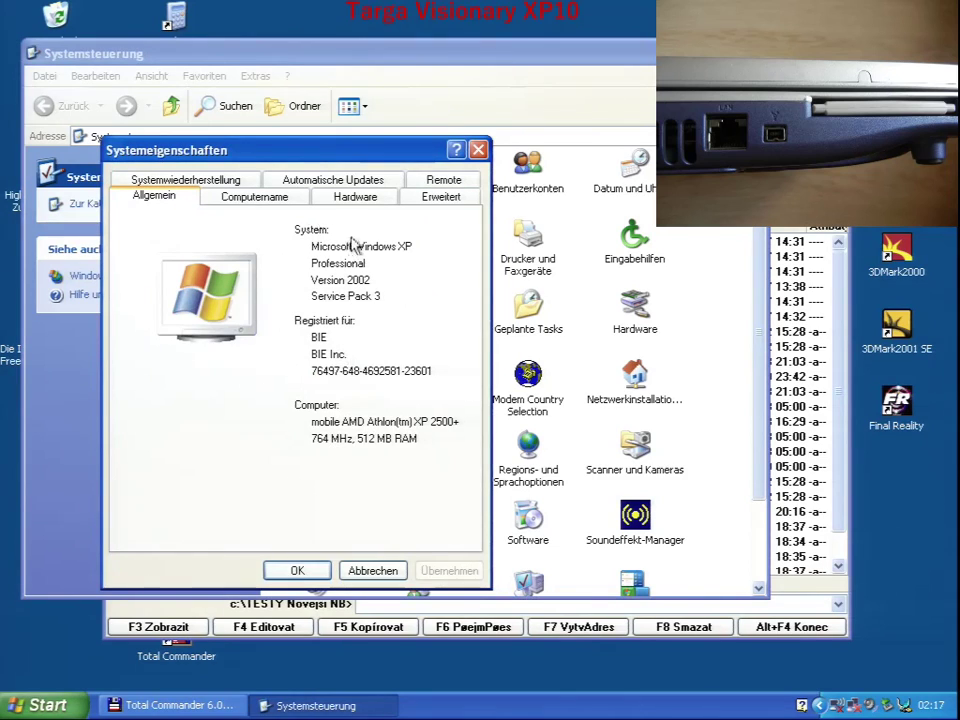
click(355, 199)
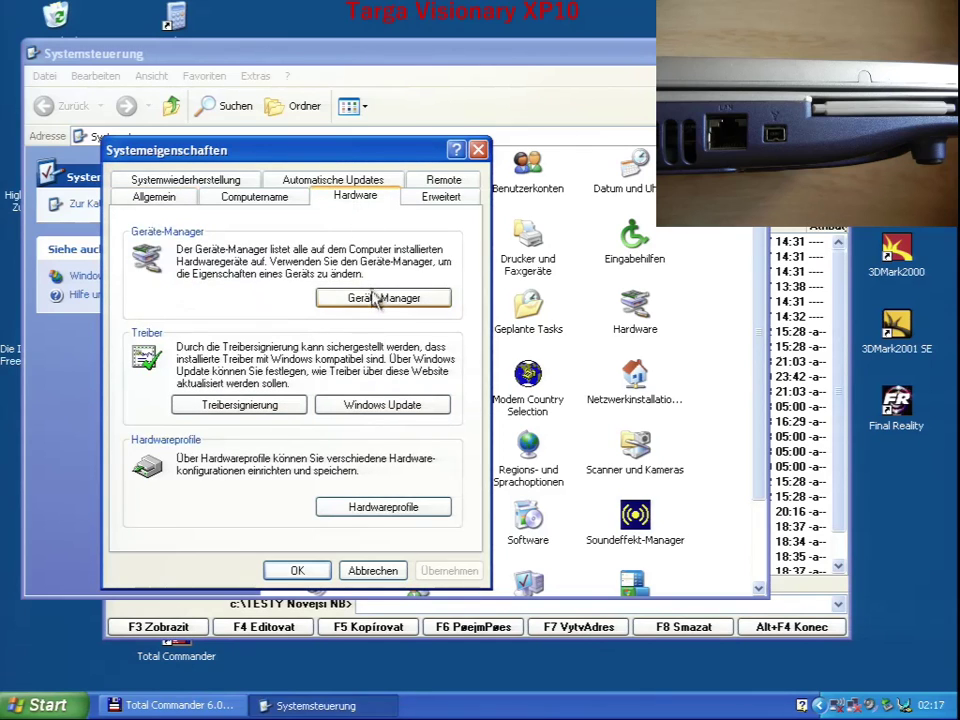
click(372, 302)
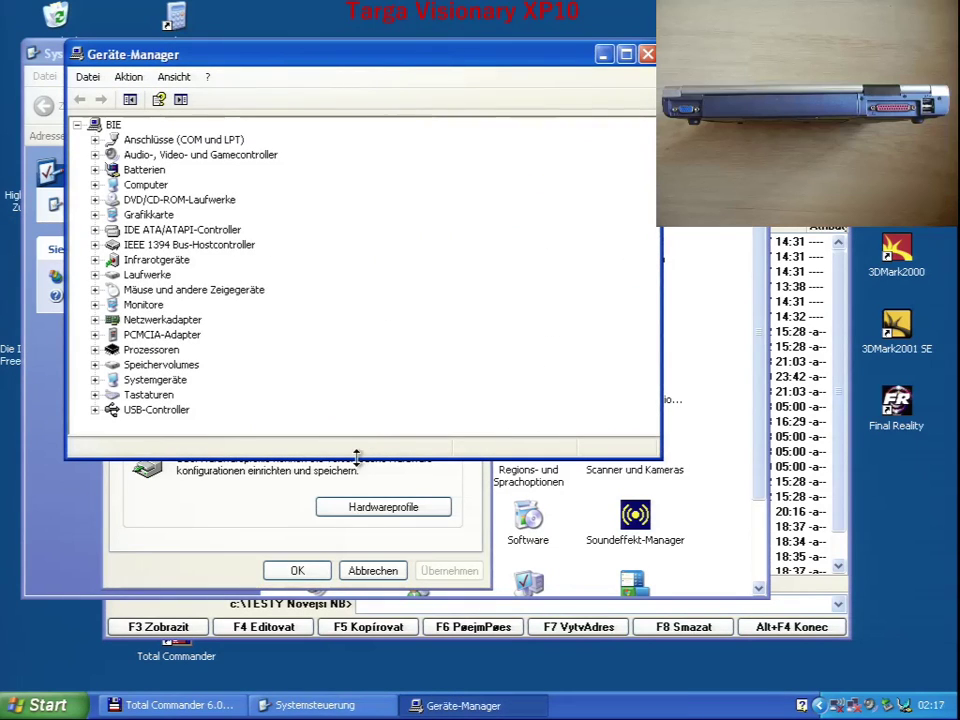
drag(356, 454, 343, 688)
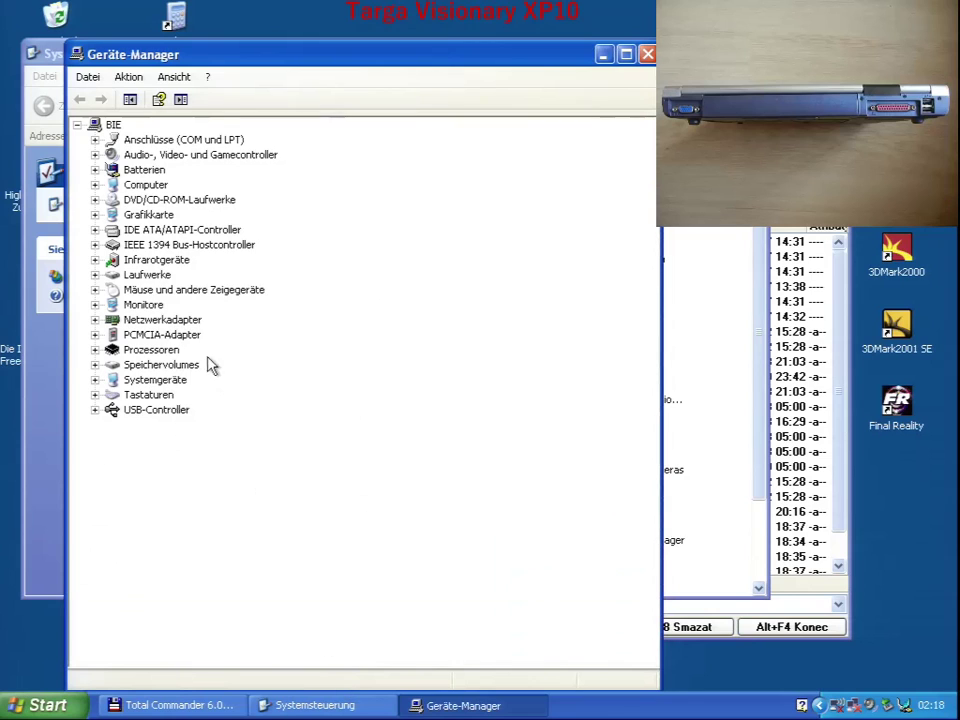
Examine the audio, graphics card, monitor, network adapter and processor entries in the device tree
click(95, 155)
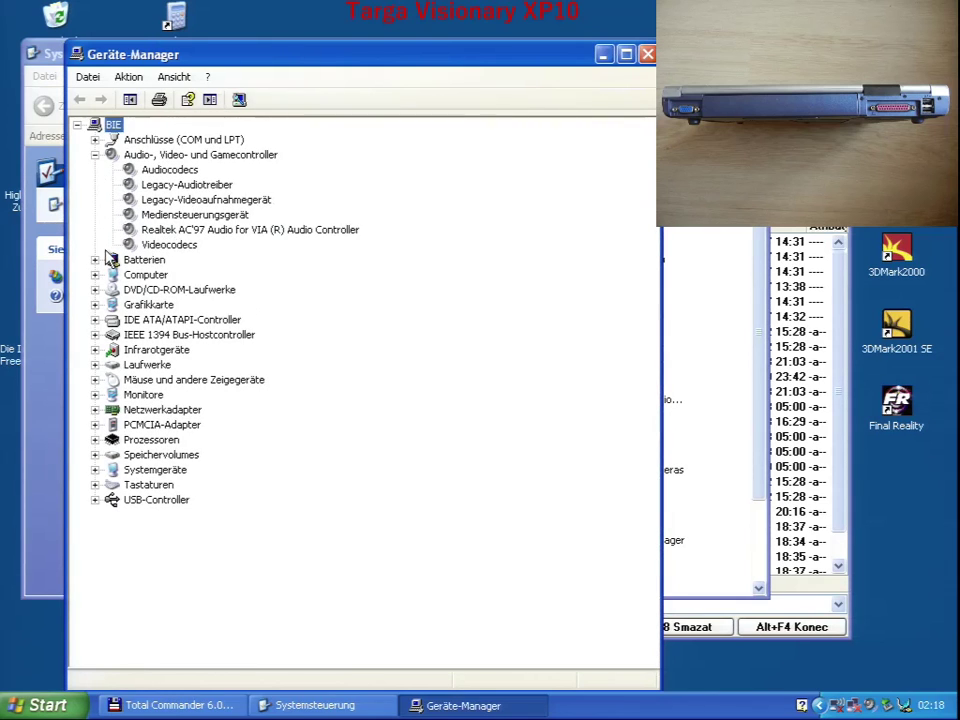
click(95, 155)
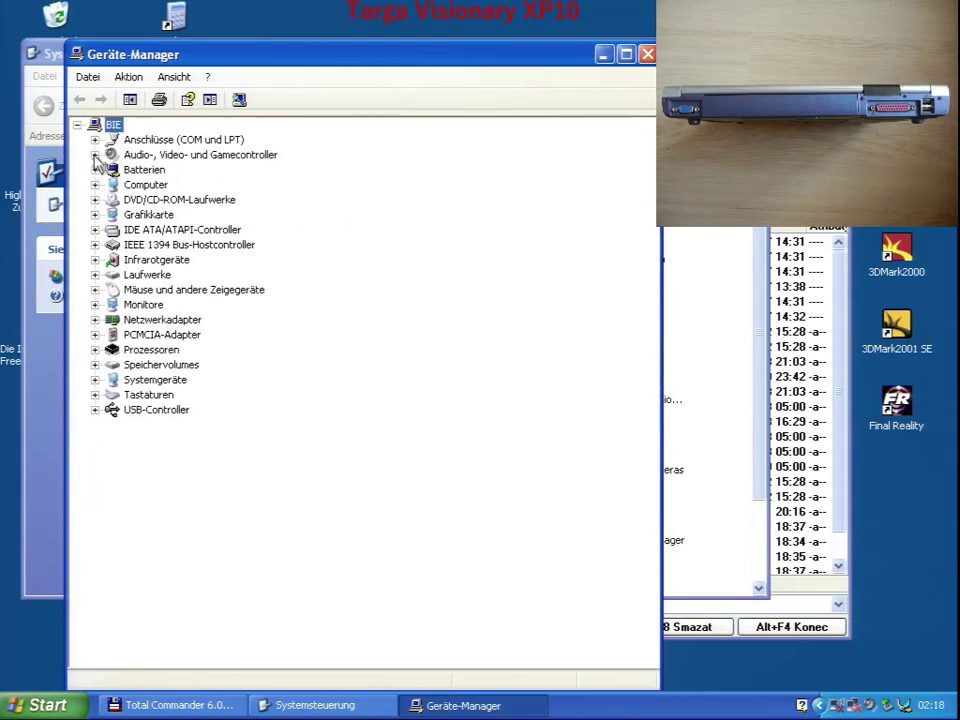
click(96, 216)
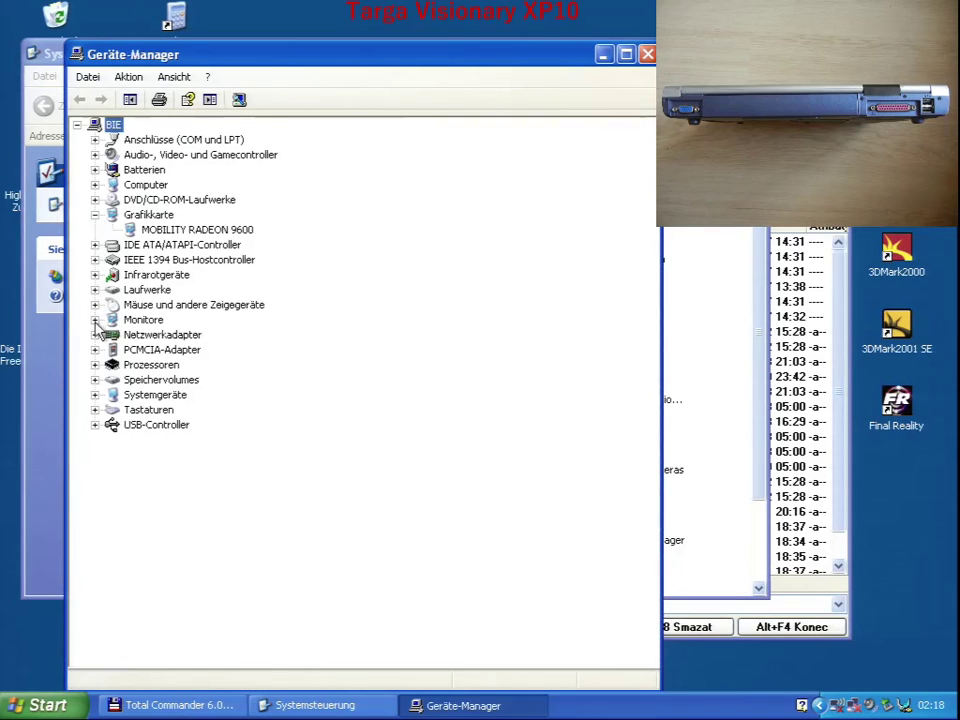
click(95, 320)
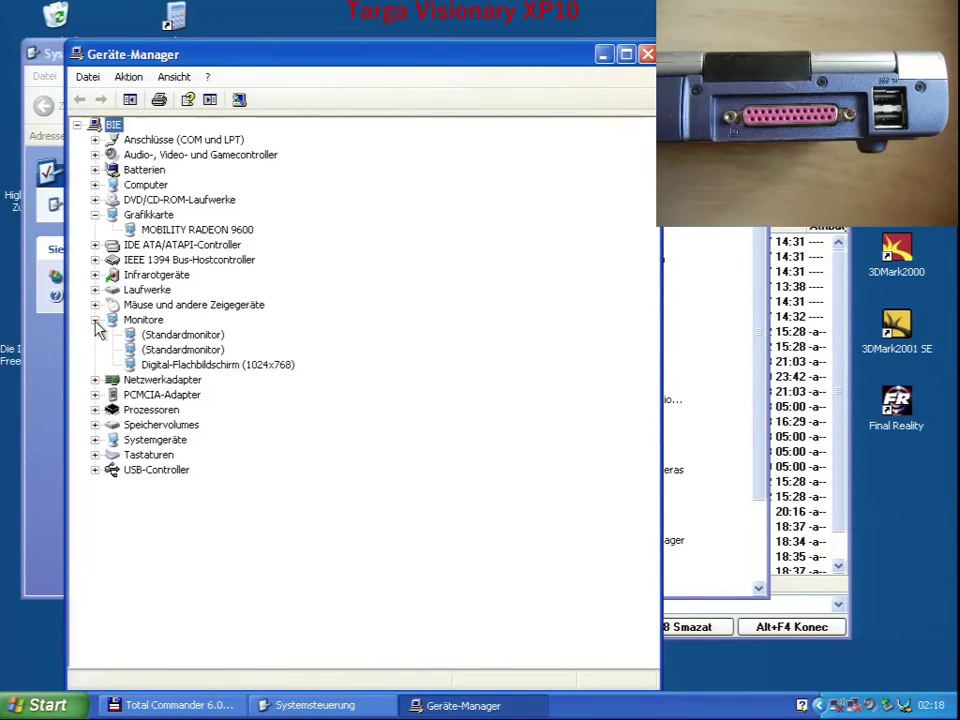
click(95, 380)
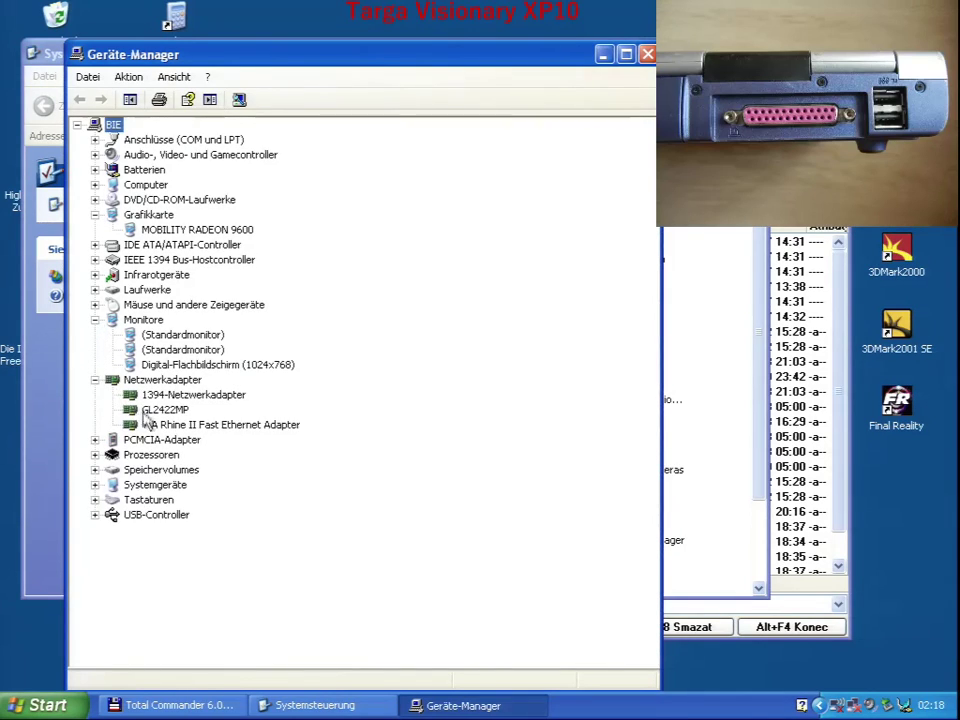
click(95, 455)
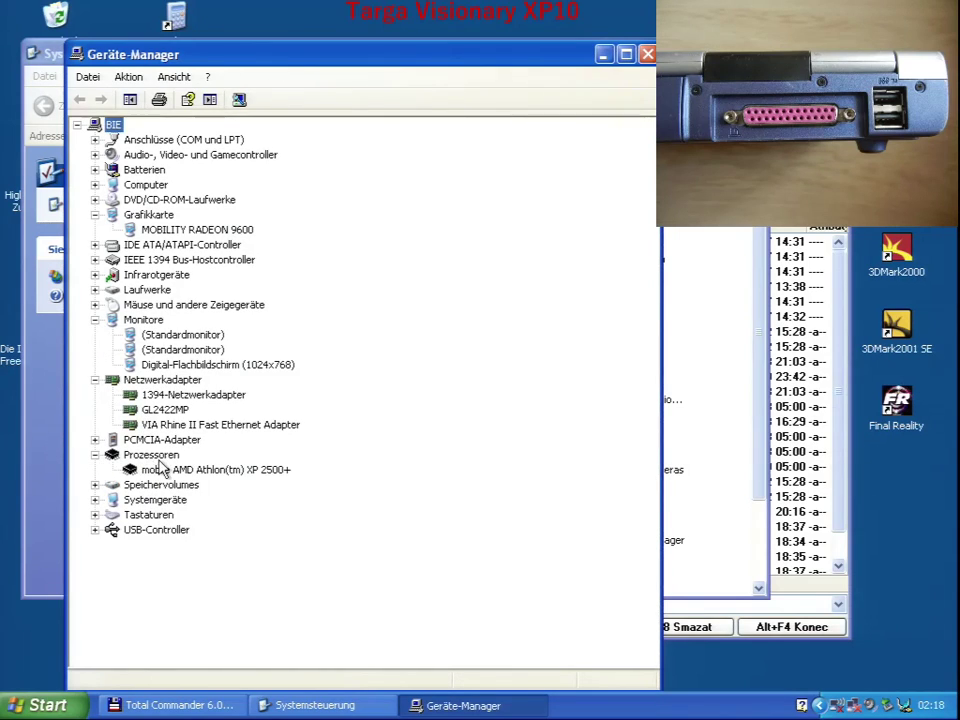
Examine the Speichervolumes, Systemgeräte and USB-Controller entries in the device tree
click(94, 485)
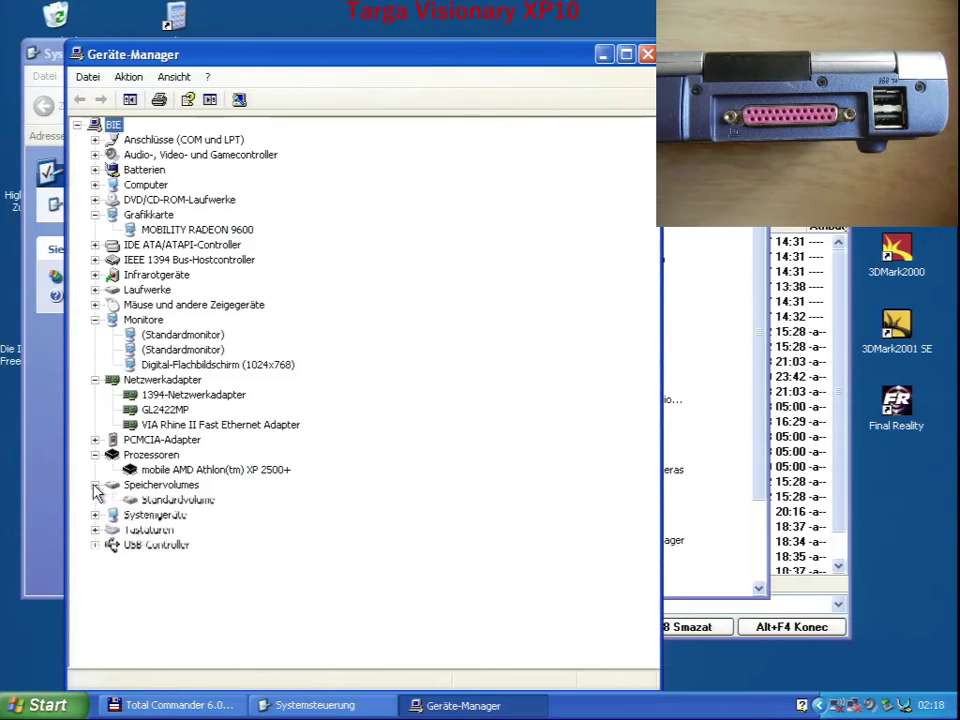
click(94, 485)
click(94, 500)
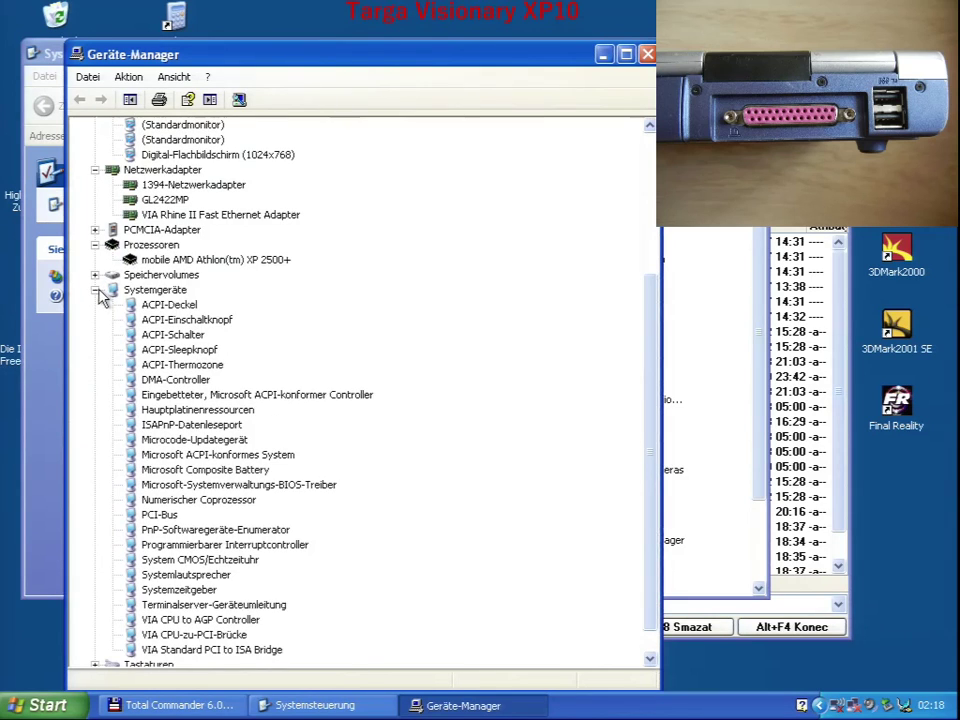
click(95, 290)
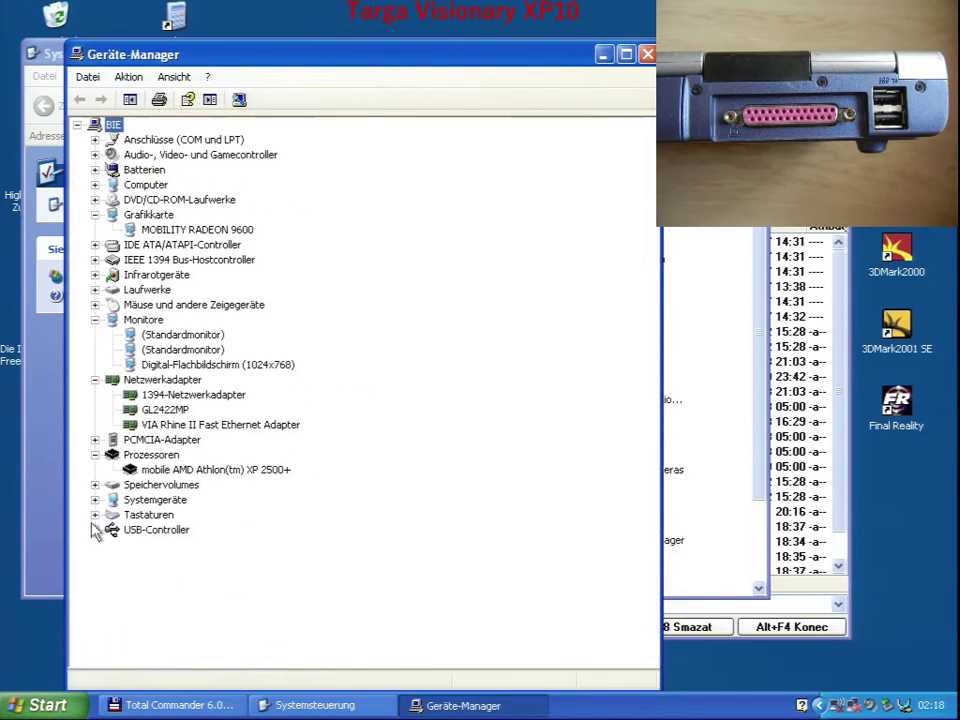
click(95, 530)
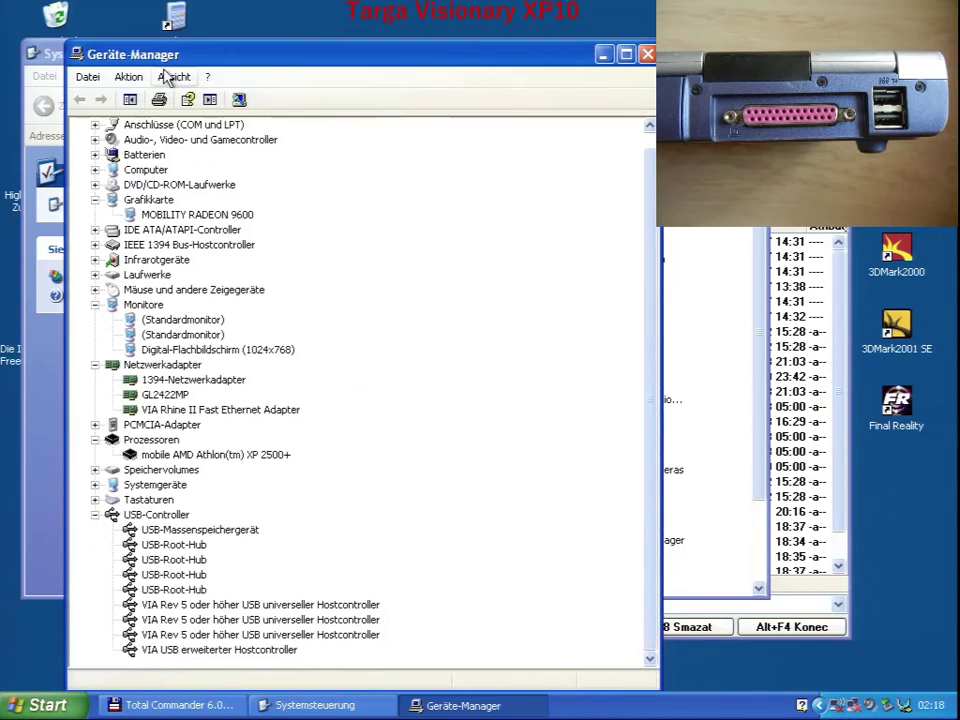
Close the Geräte-Manager, Systemeigenschaften and Systemsteuerung windows
click(648, 55)
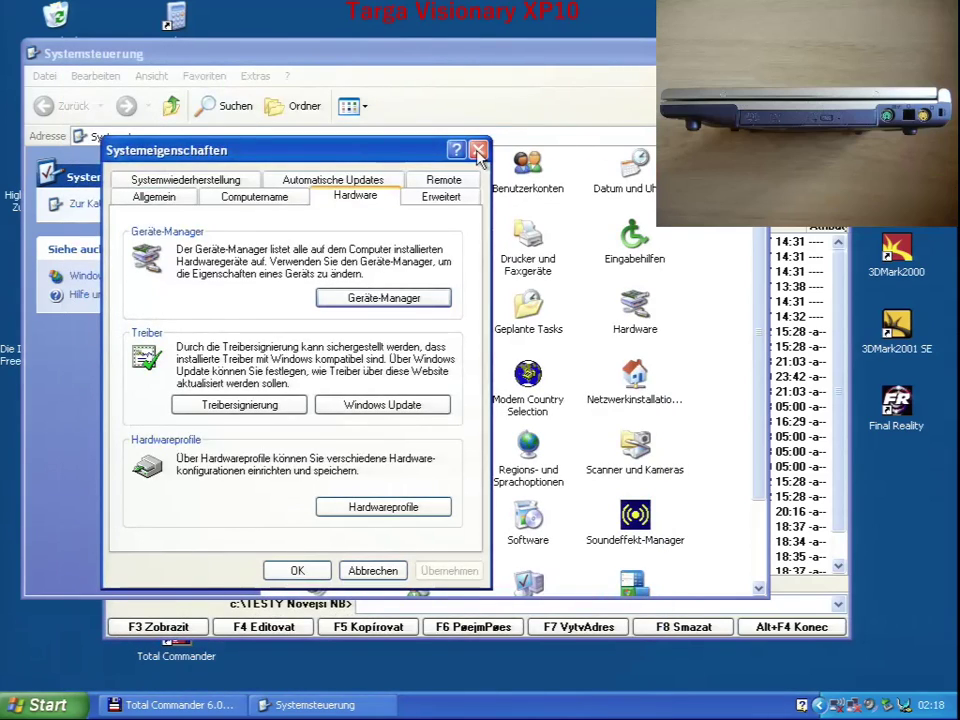
click(478, 151)
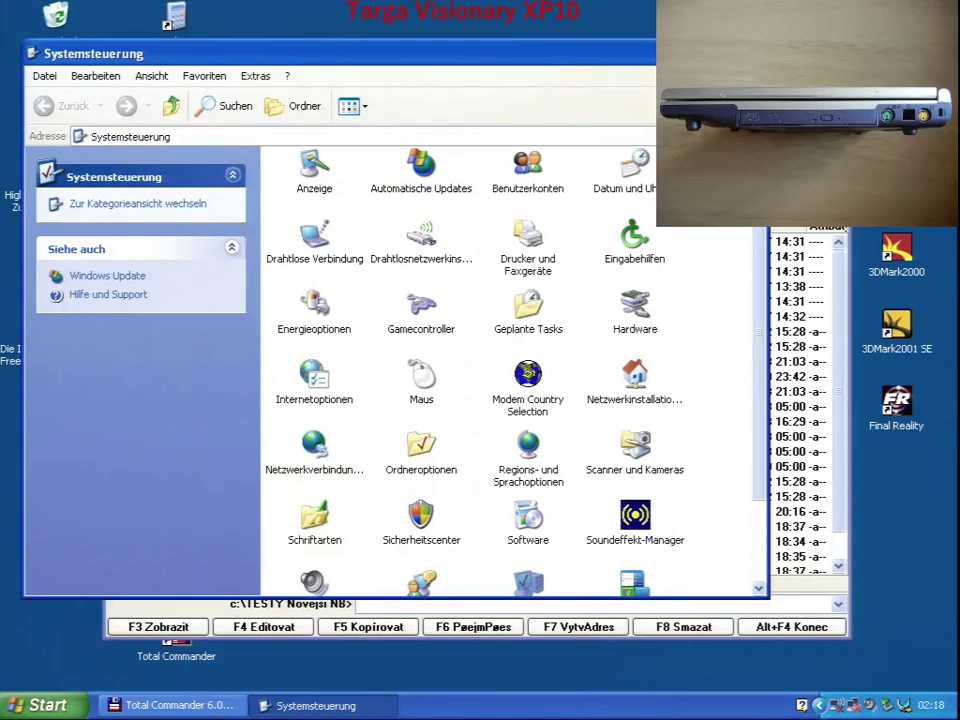
click(645, 53)
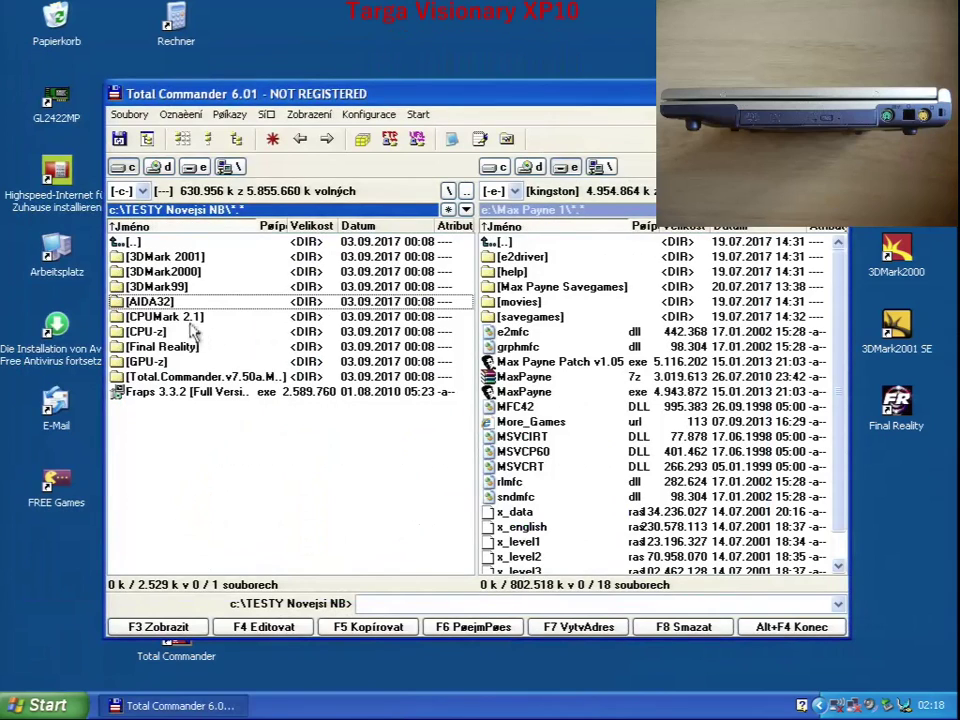
Launch aida32.exe from the AIDA32 folder and read through the computer's overview page (Pøehled)
double_click(182, 303)
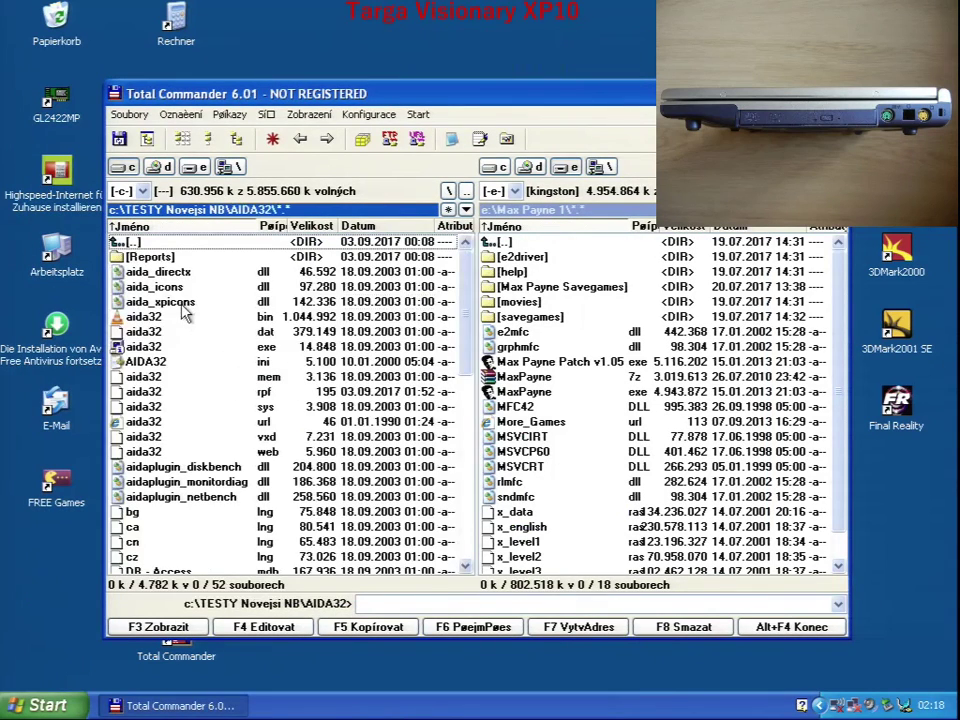
double_click(150, 347)
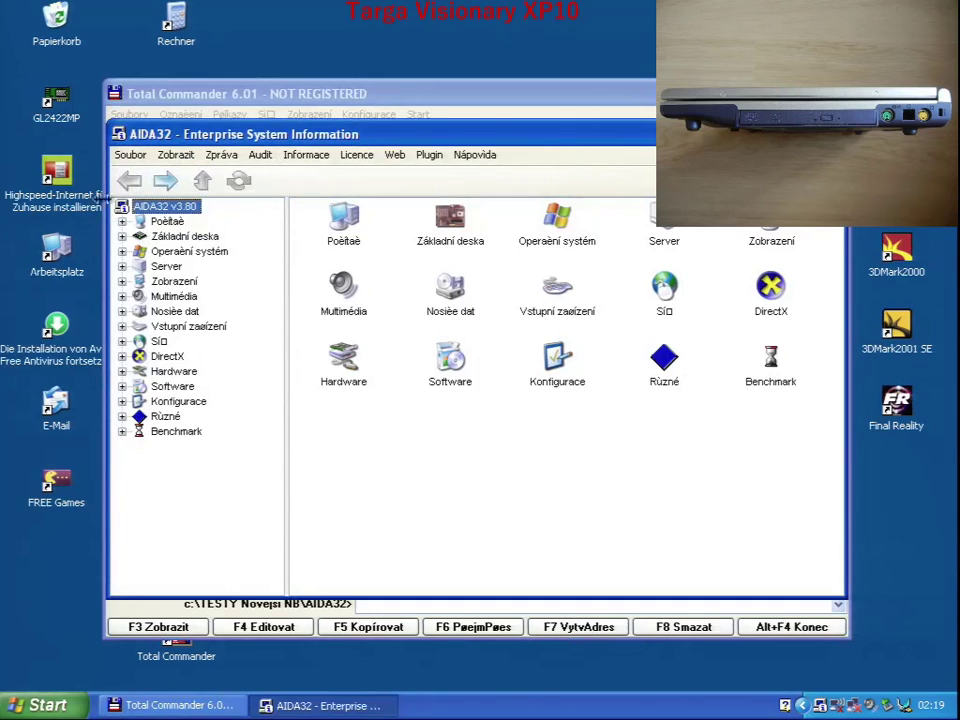
click(122, 222)
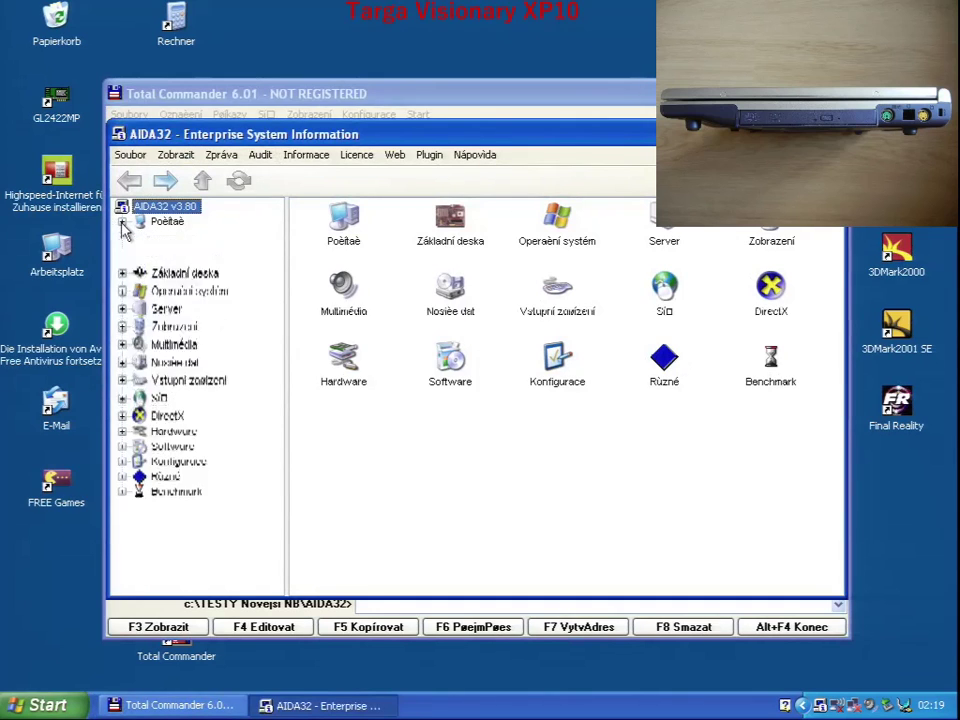
click(172, 238)
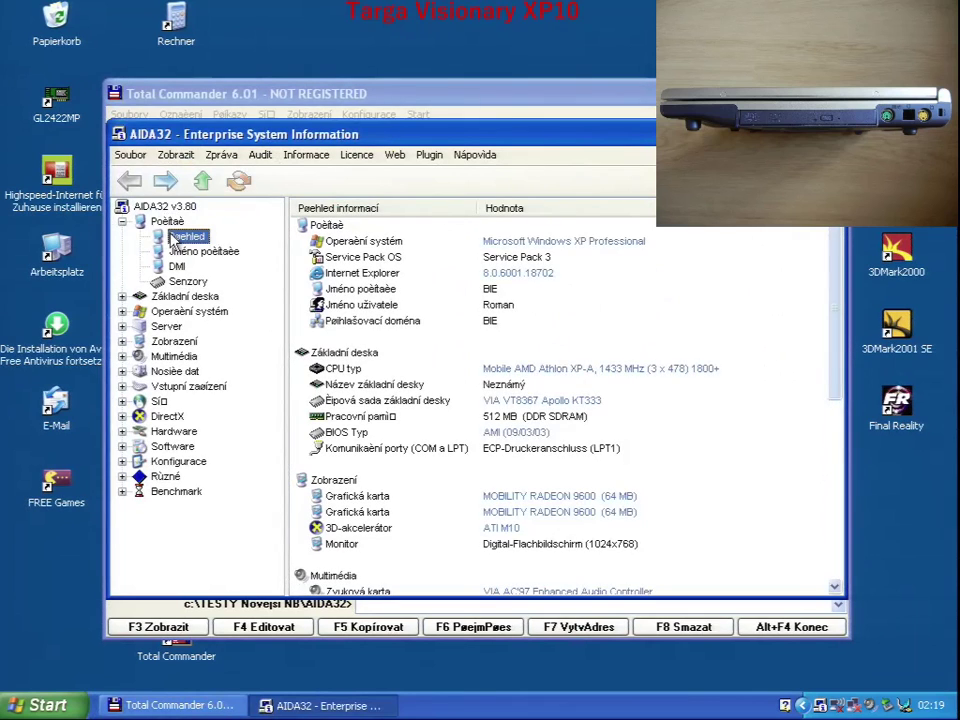
click(600, 368)
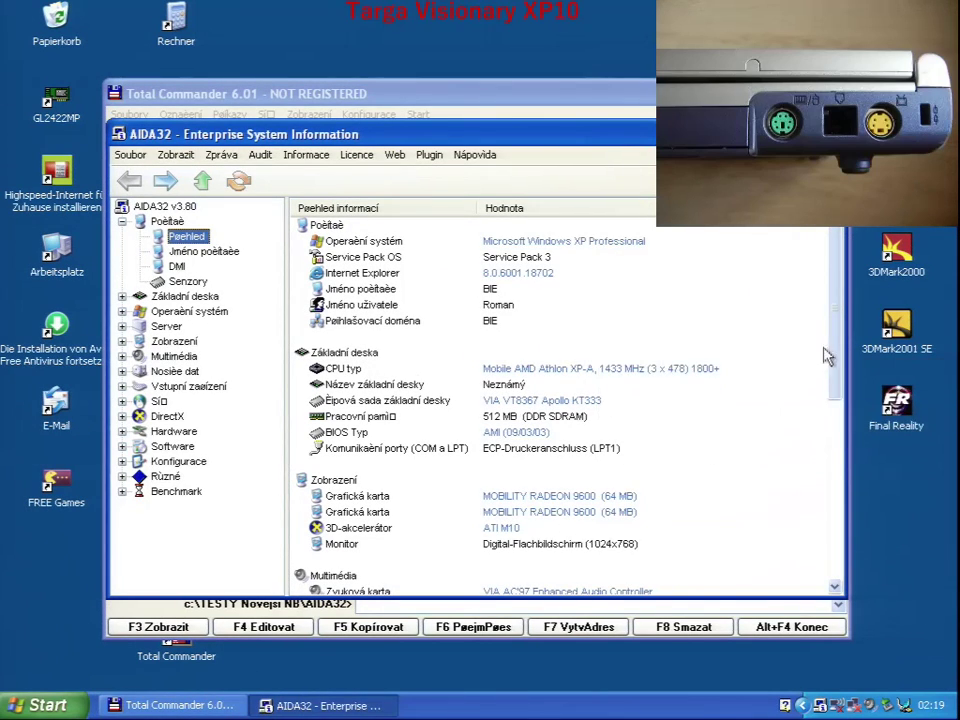
drag(838, 356, 838, 568)
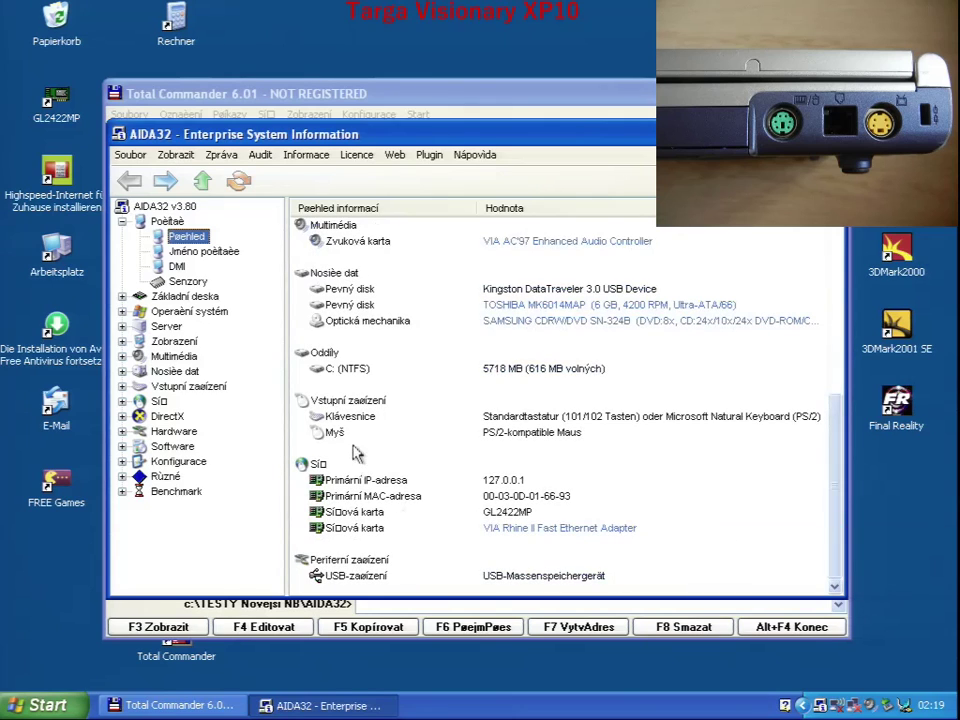
Read the computer name (Jméno poèítaèe), DMI and Senzory pages of the Poèítaè category
click(189, 250)
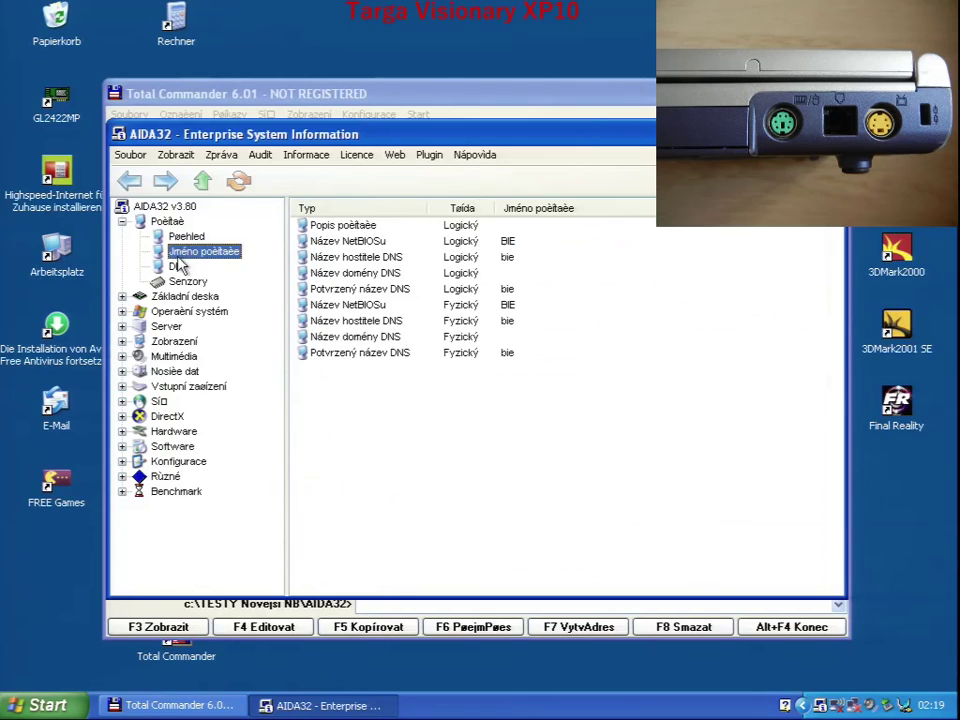
click(177, 266)
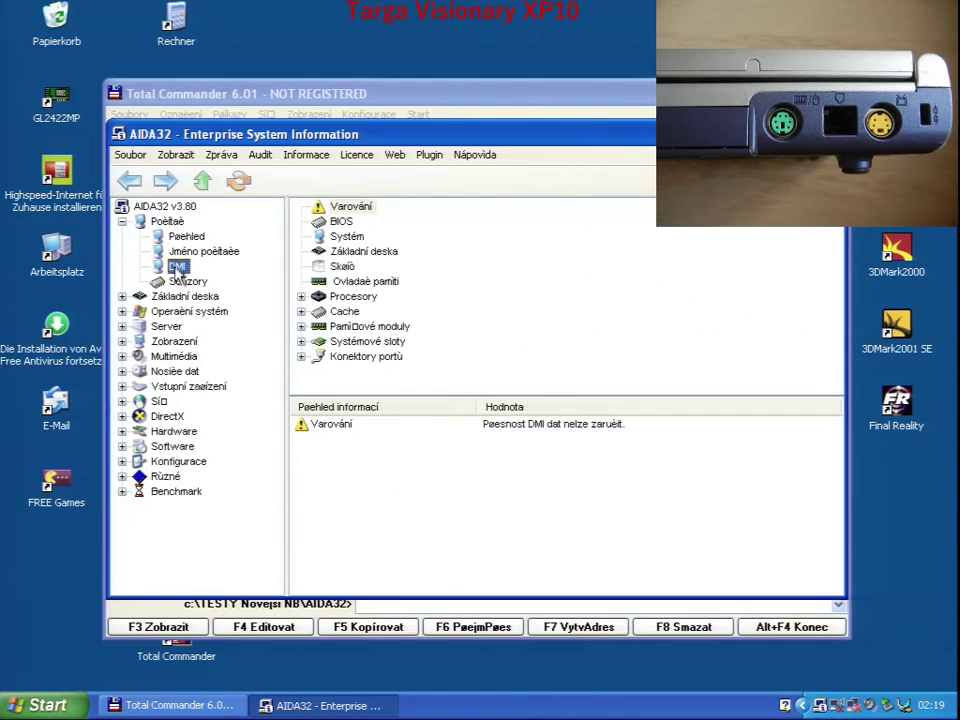
click(176, 282)
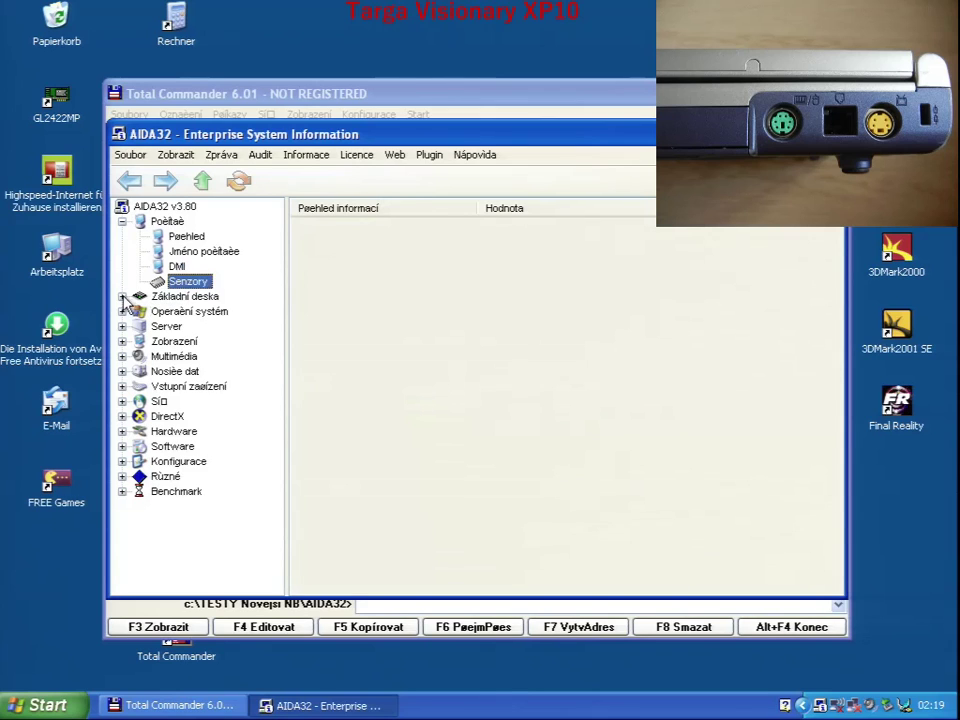
Examine the CPU, CPUID, motherboard, memory, SPD, chipset and BIOS pages of the Základní deska category
click(122, 297)
click(170, 313)
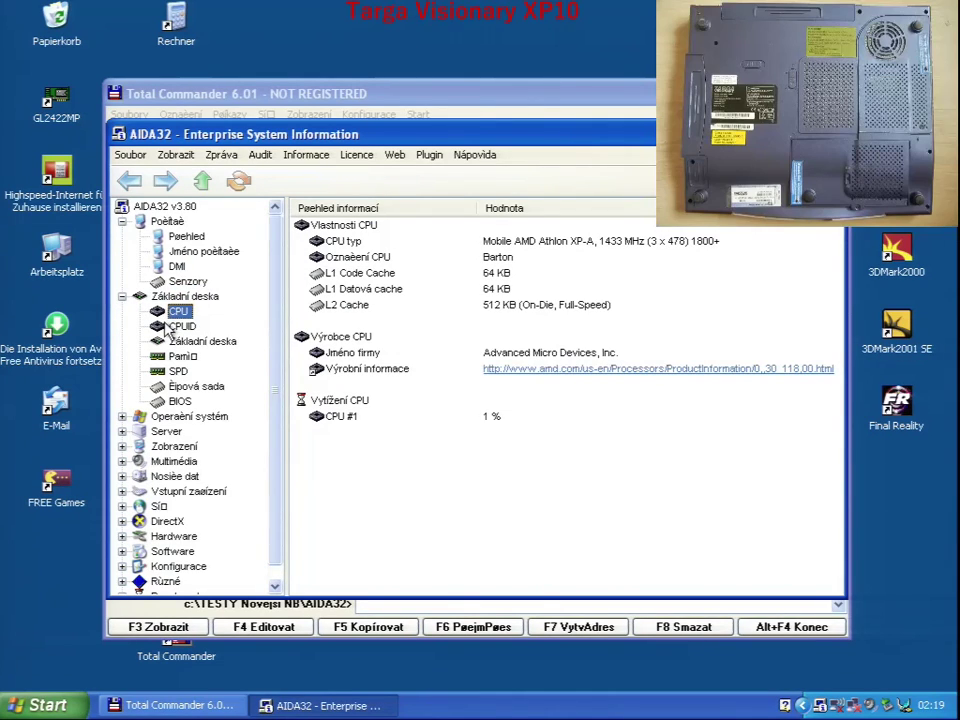
click(167, 332)
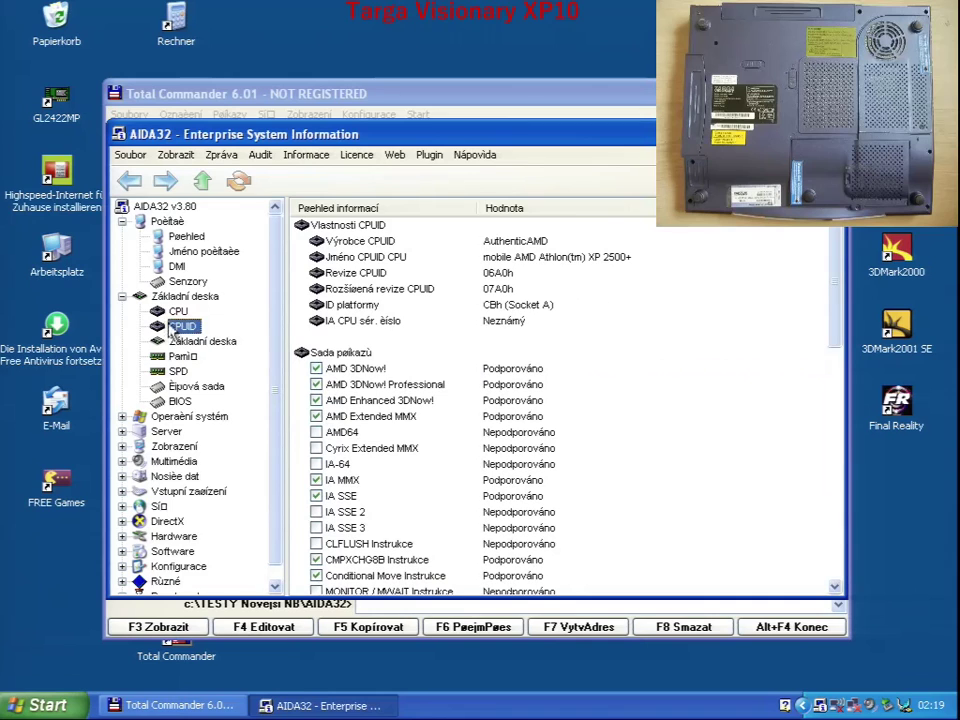
click(175, 343)
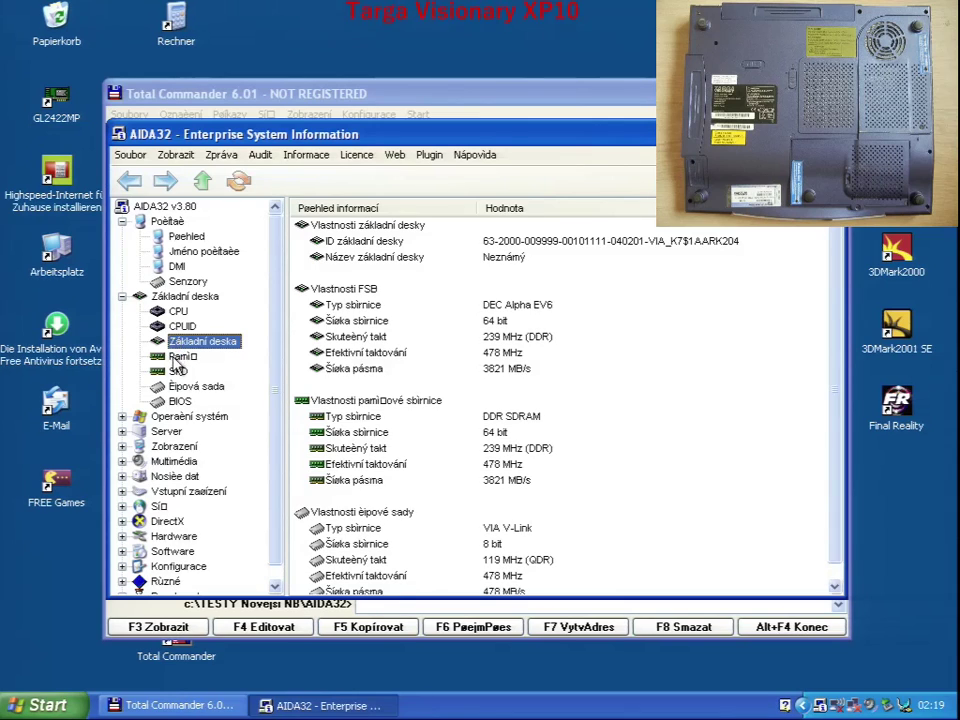
click(175, 360)
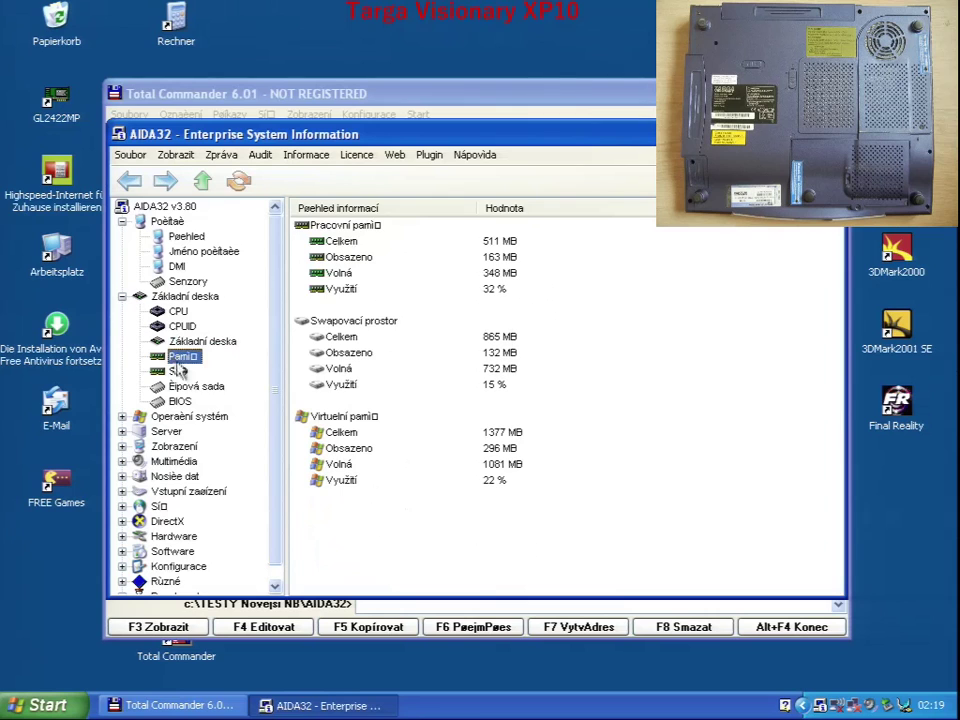
click(180, 372)
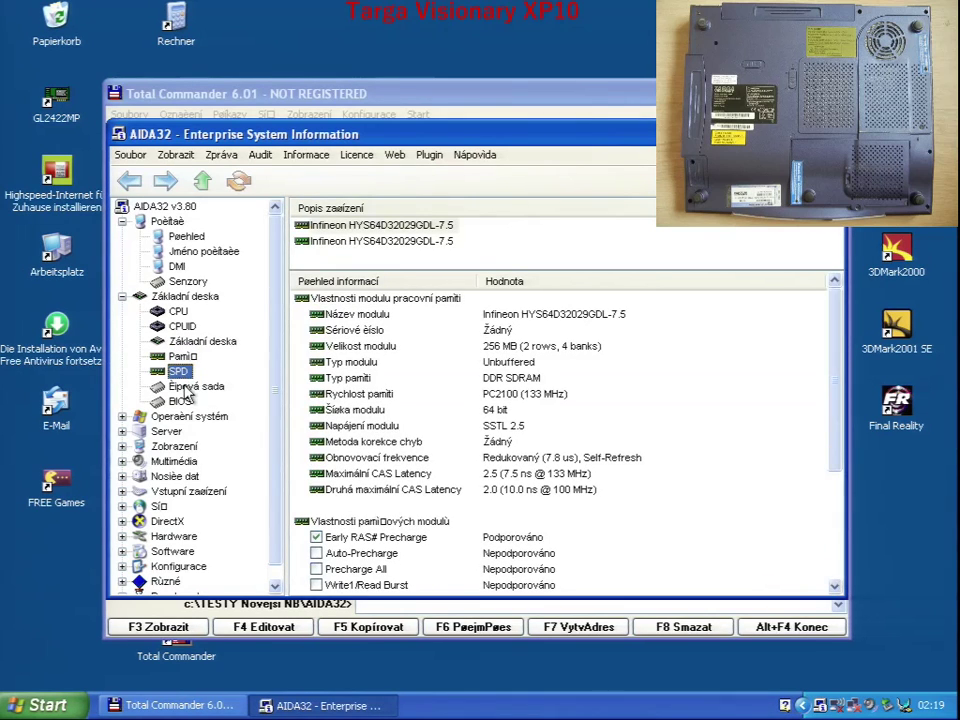
click(190, 387)
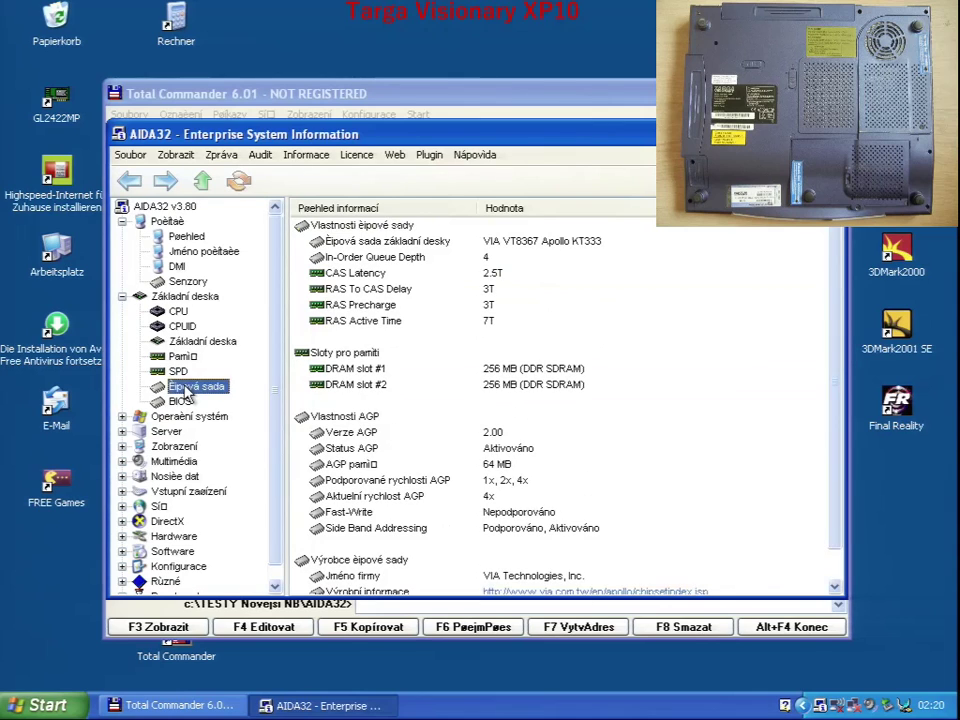
click(180, 403)
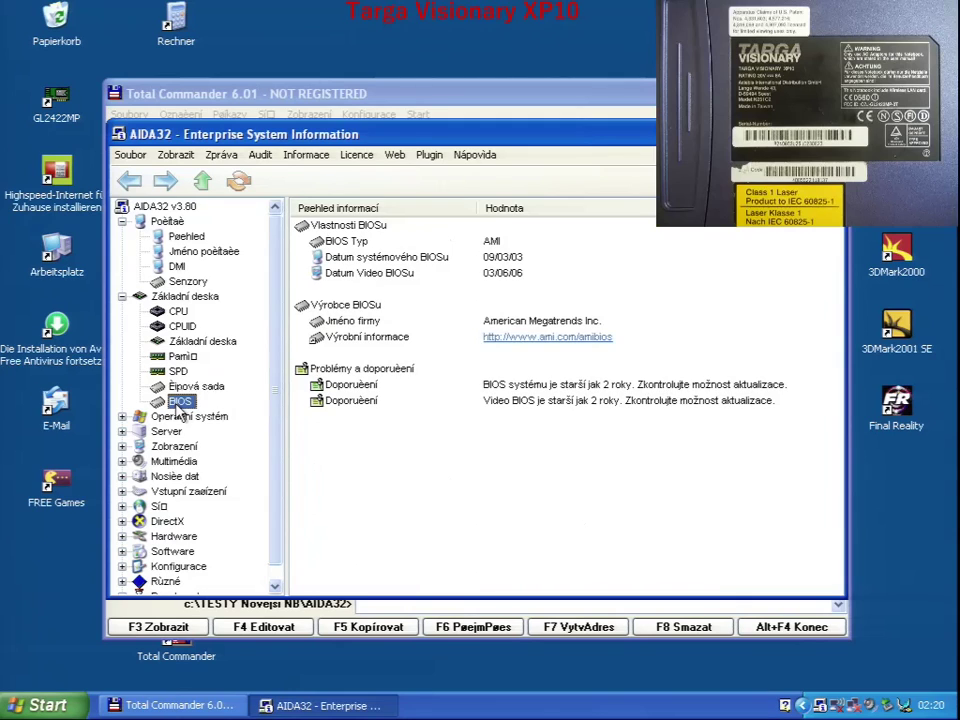
Expand the Zobrazení category and maximize the AIDA32 window
click(121, 447)
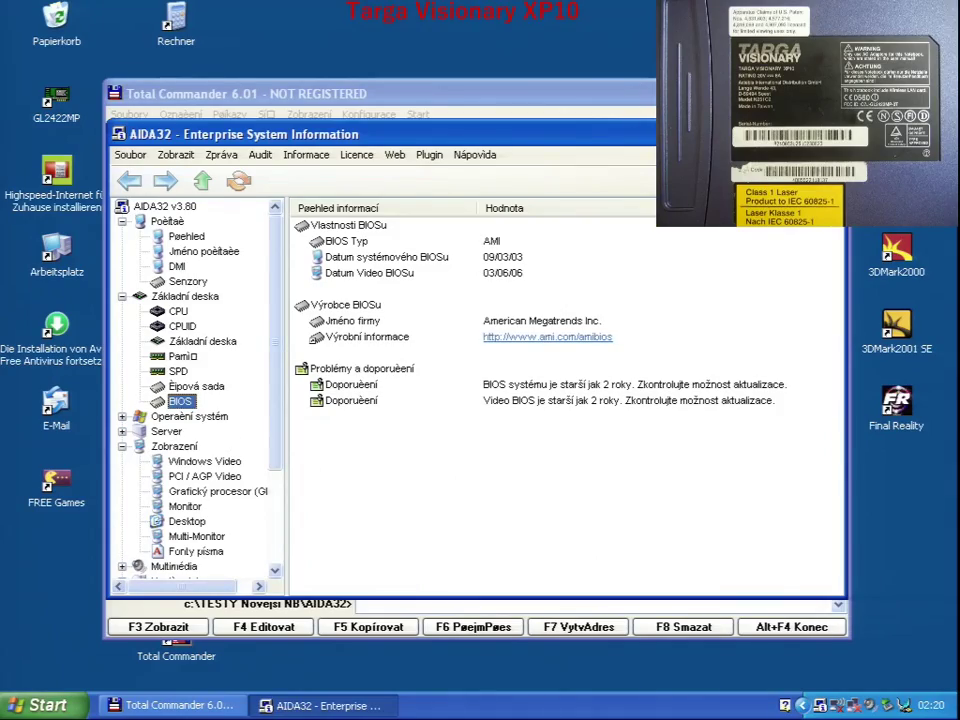
click(820, 93)
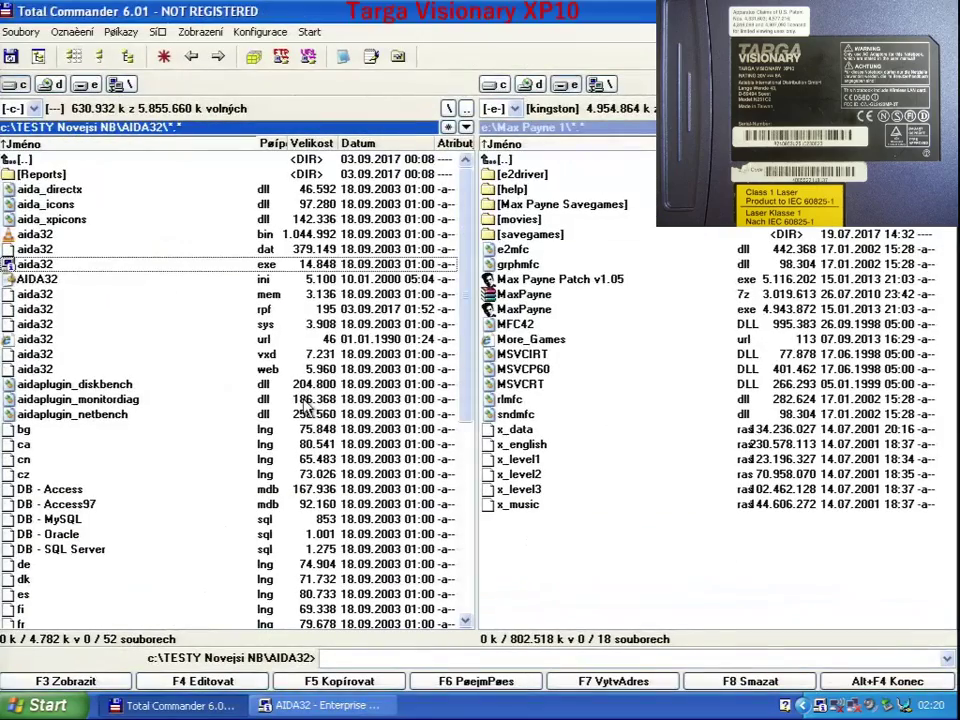
click(333, 707)
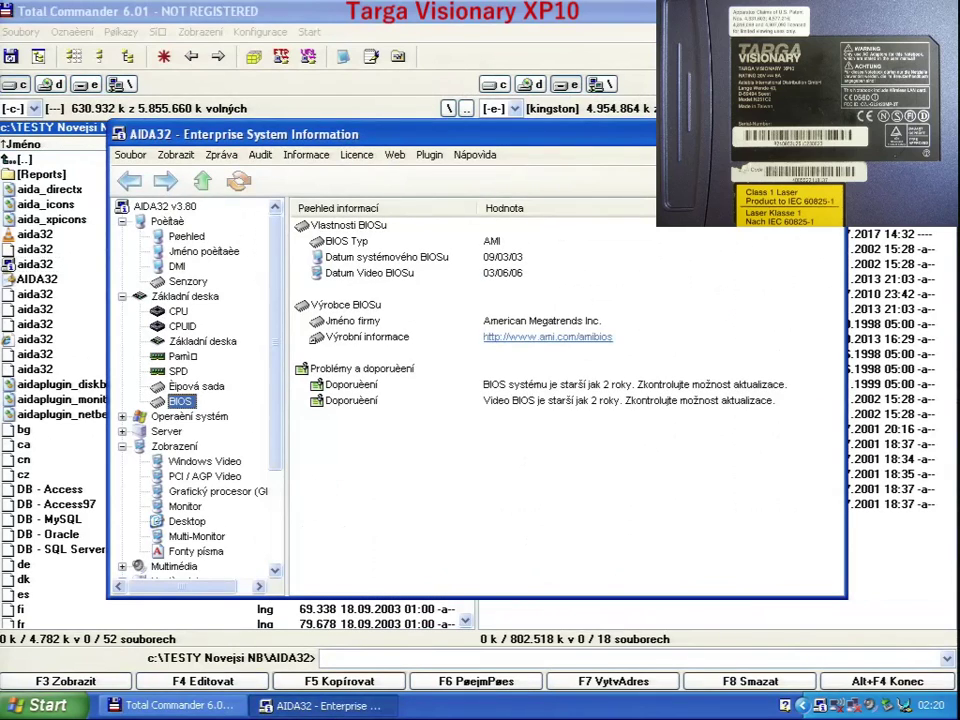
click(823, 134)
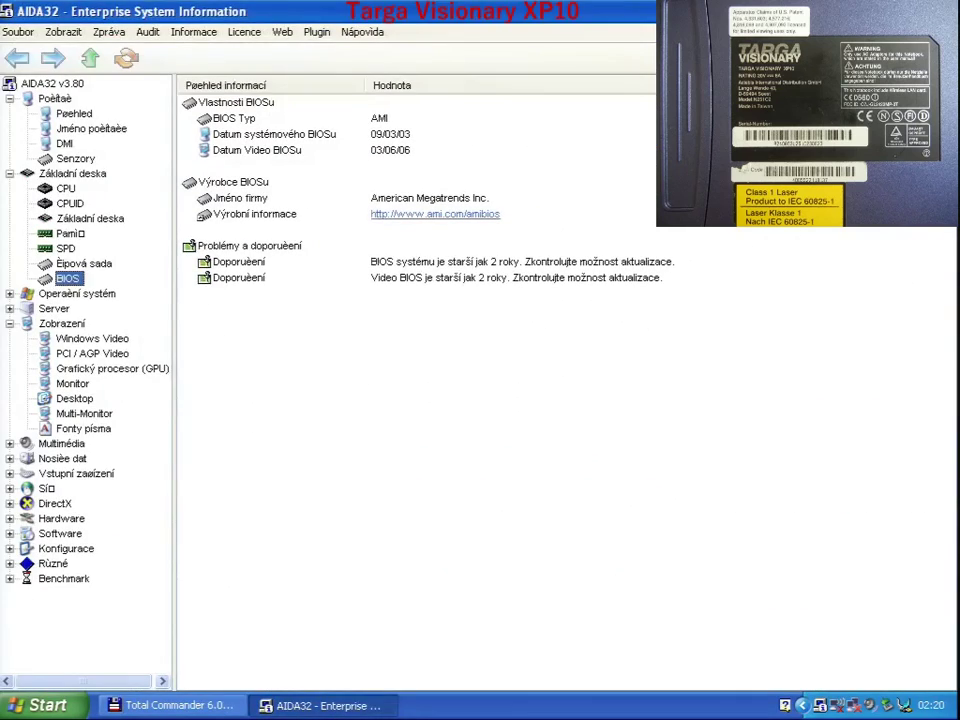
Examine the Windows Video, PCI / AGP Video, Grafický procesor (GPU) and Monitor pages under Zobrazení
click(92, 340)
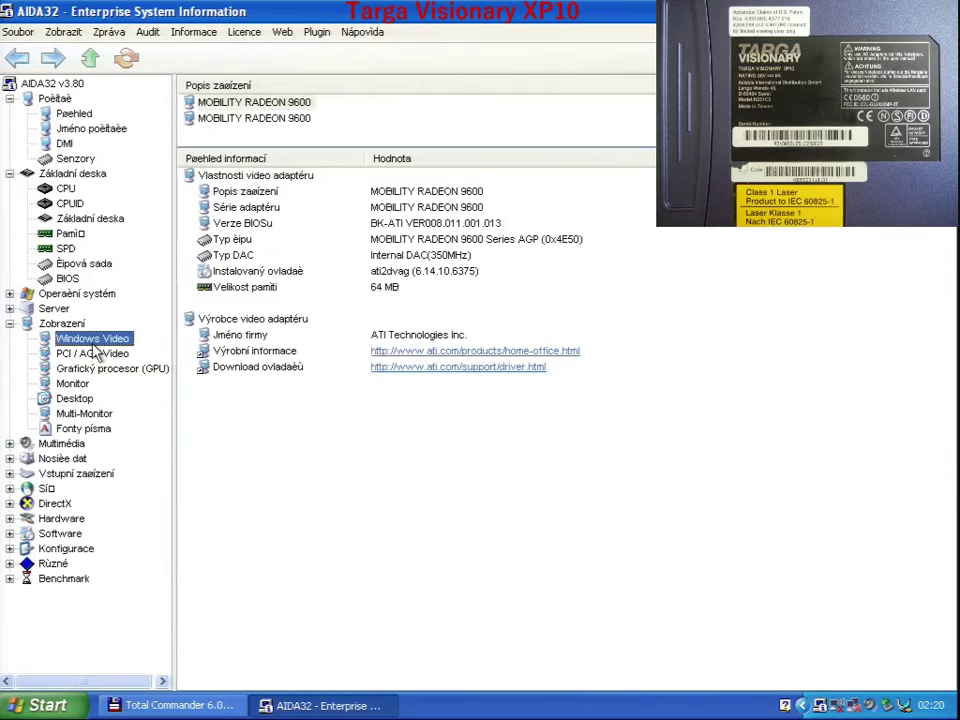
click(91, 355)
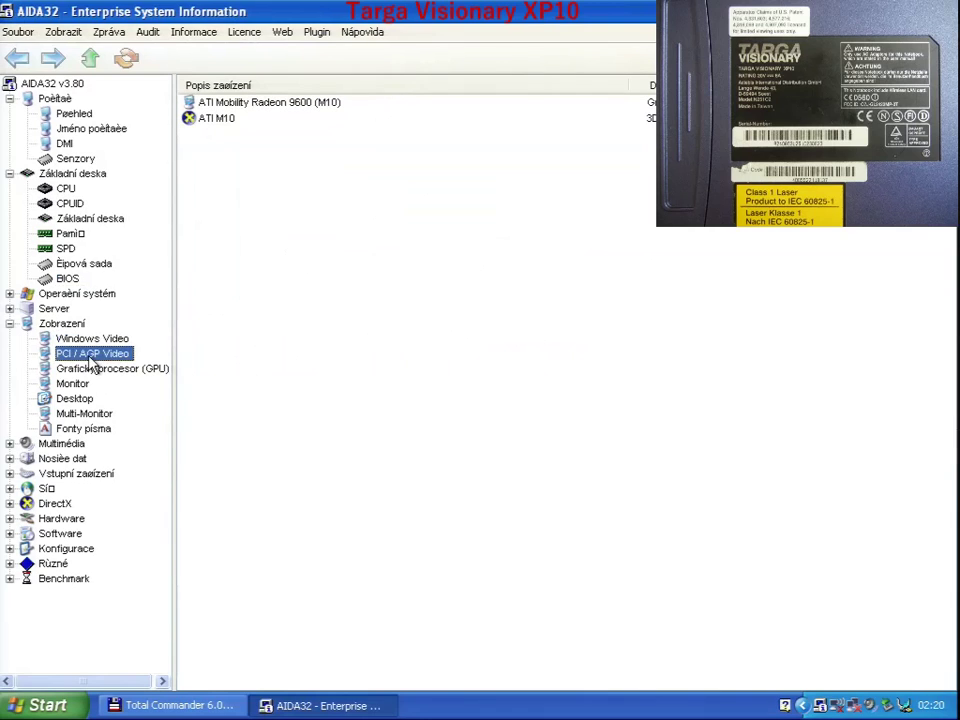
click(90, 368)
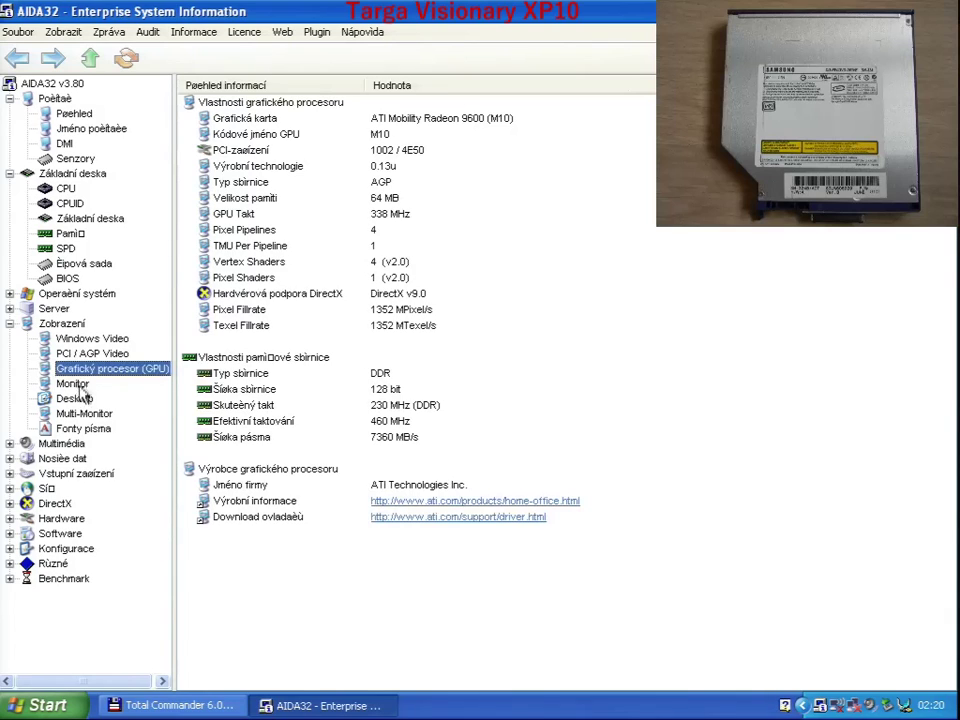
click(75, 385)
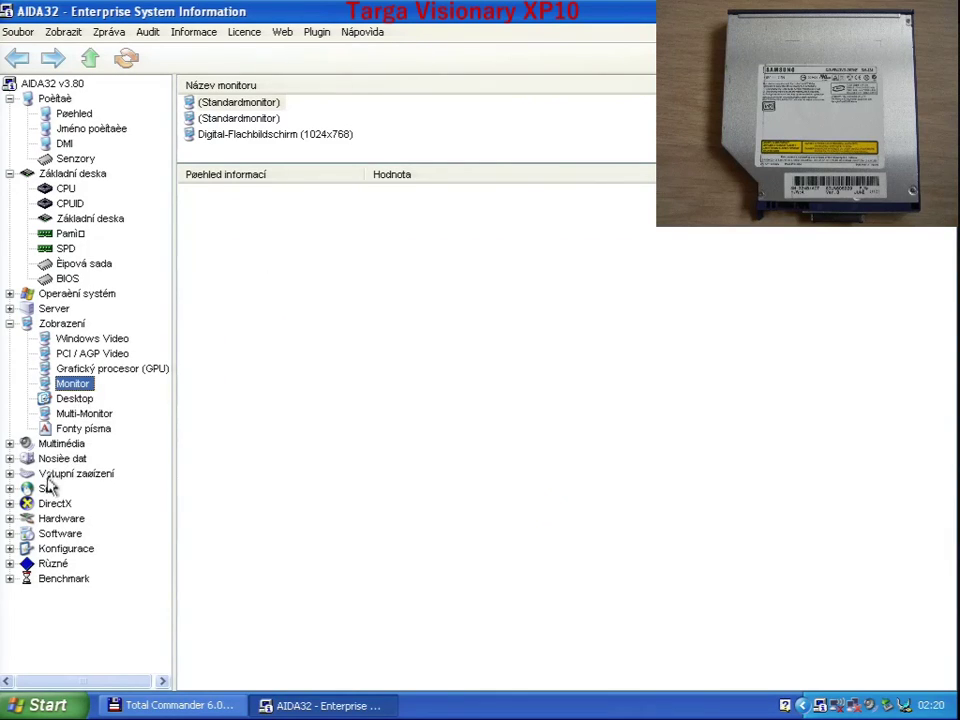
Examine the Windows Audio and PCI / PnP Audio pages under Multimédia
click(10, 444)
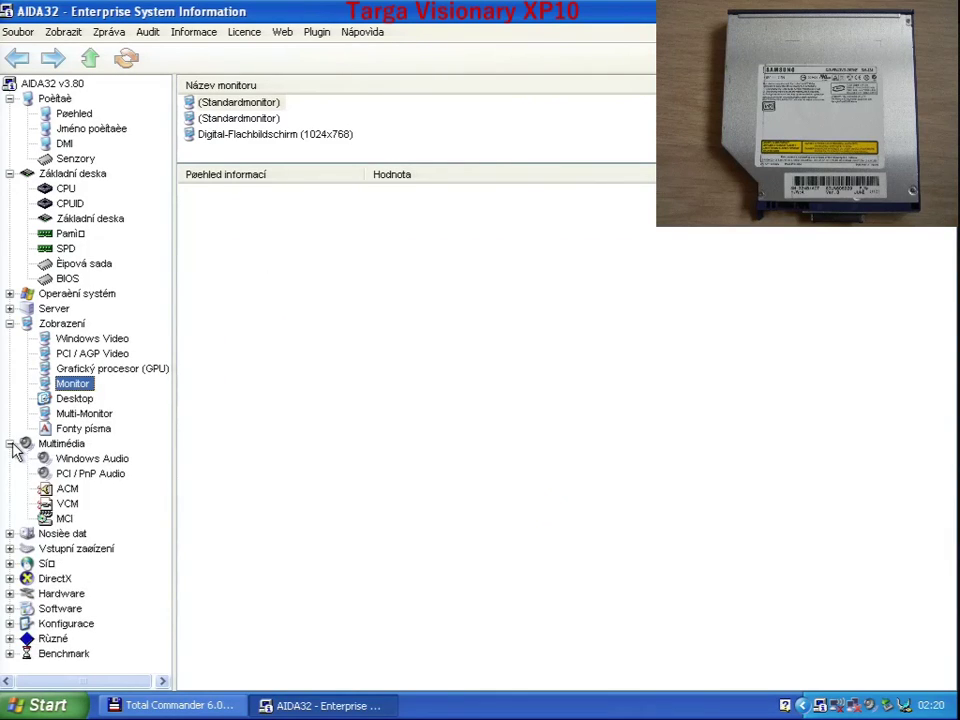
click(62, 459)
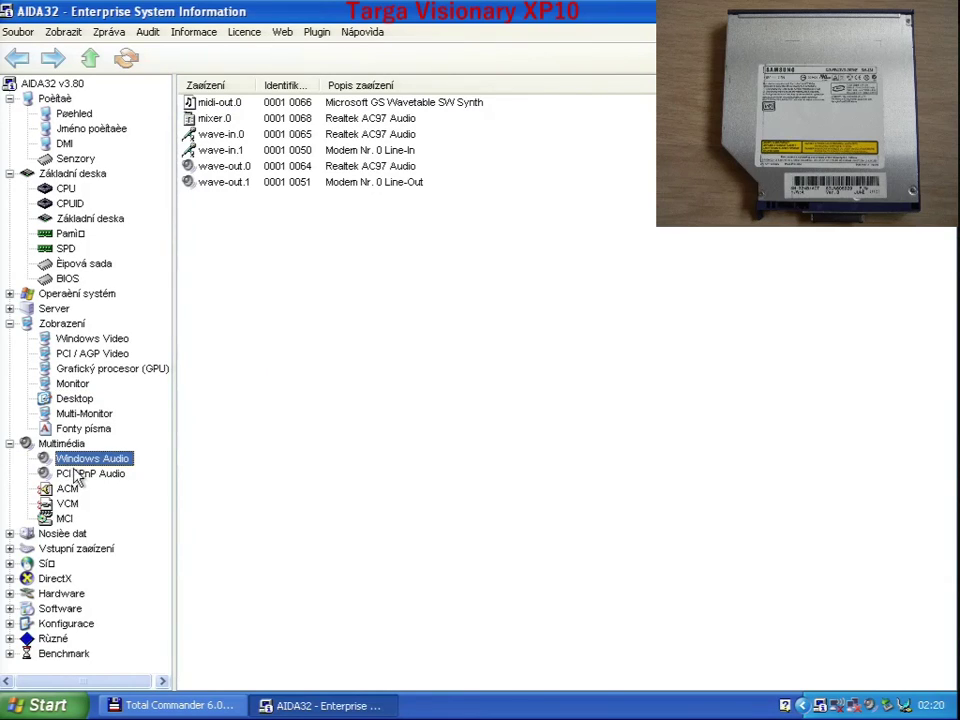
click(74, 474)
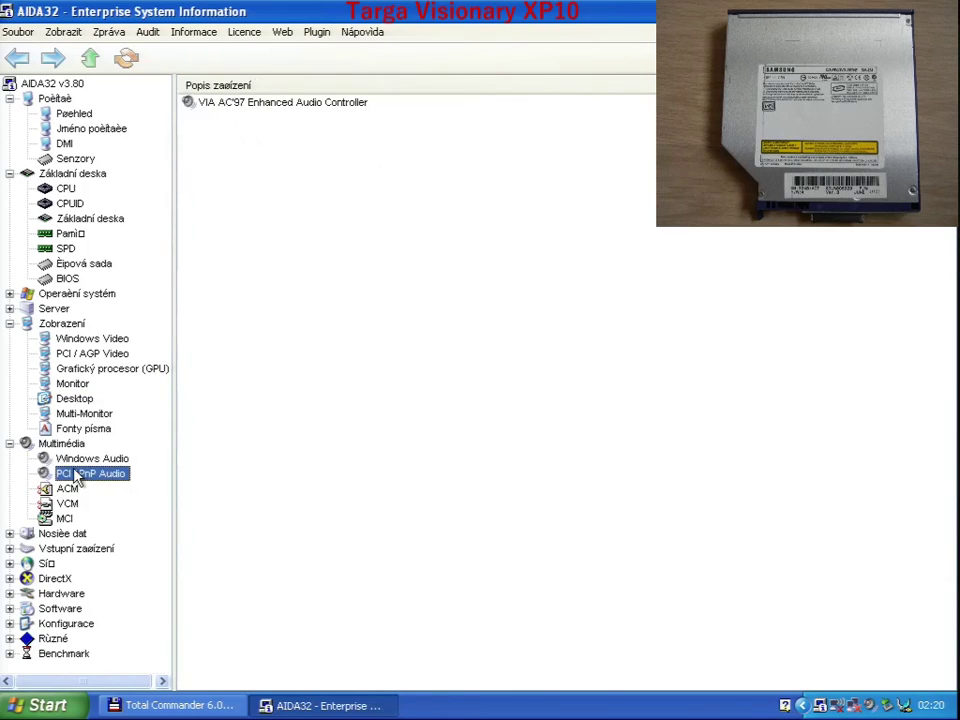
Widen the category tree and compare this computer's memory read and write throughput against the reference systems under Benchmark
click(10, 654)
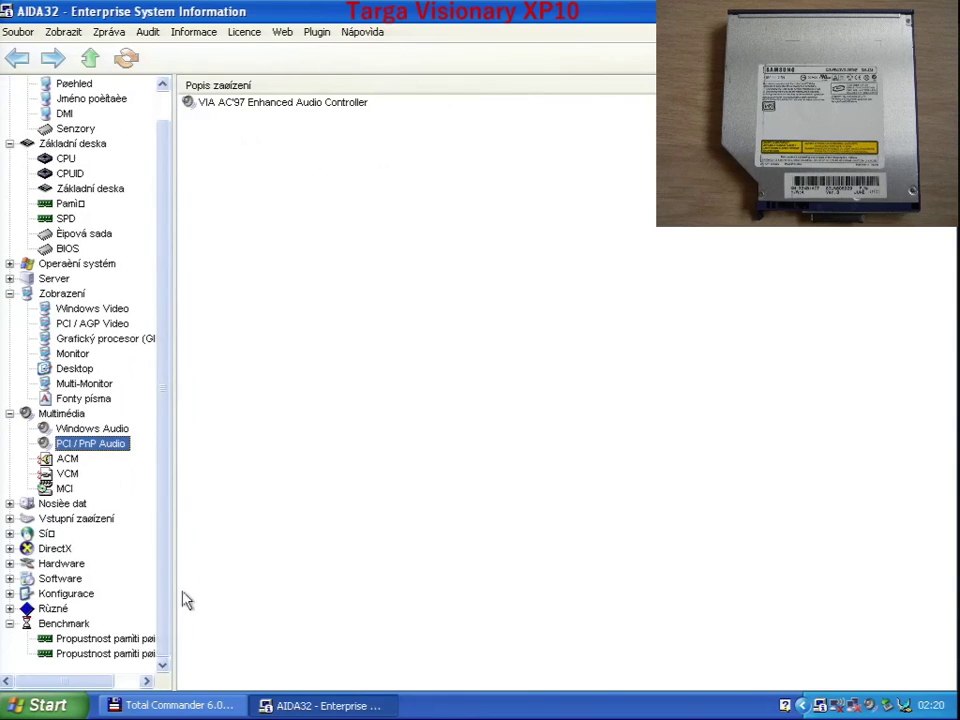
drag(174, 590, 219, 585)
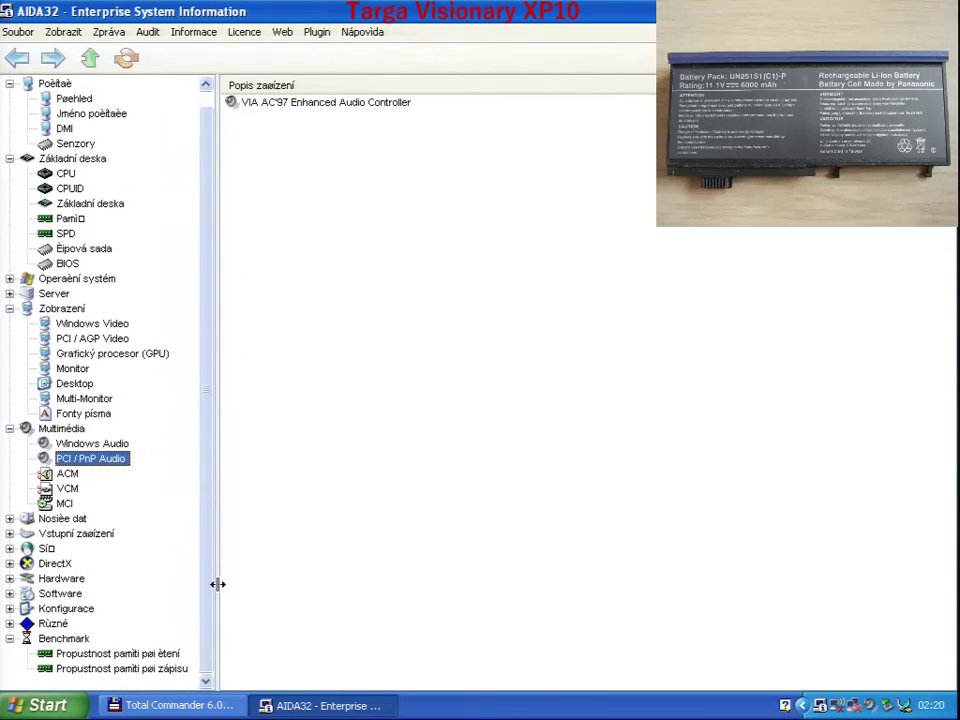
click(153, 656)
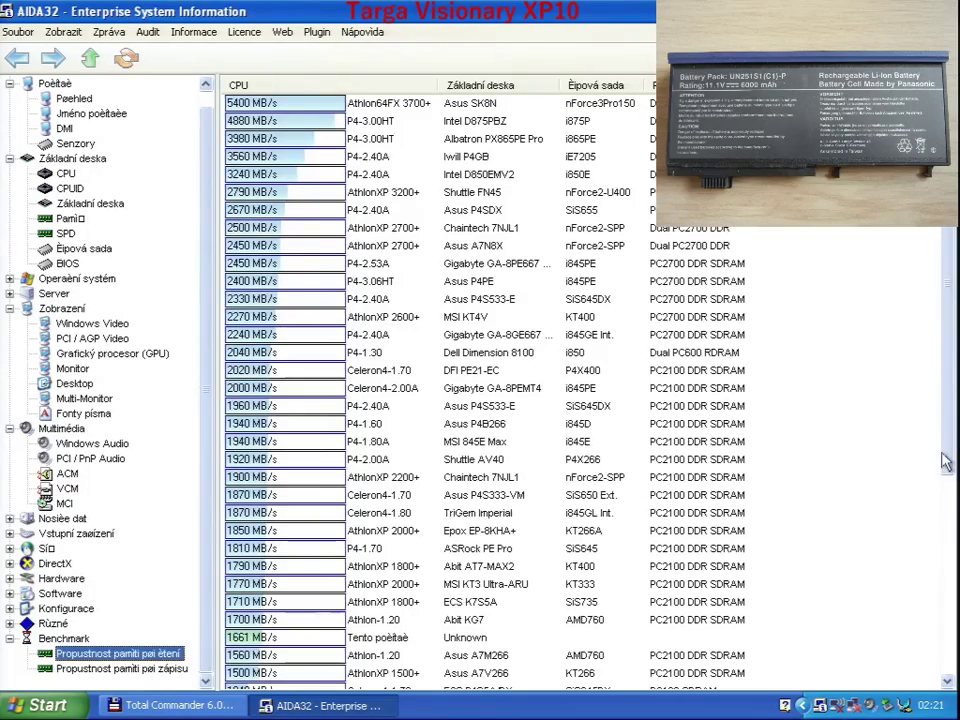
drag(945, 462, 943, 596)
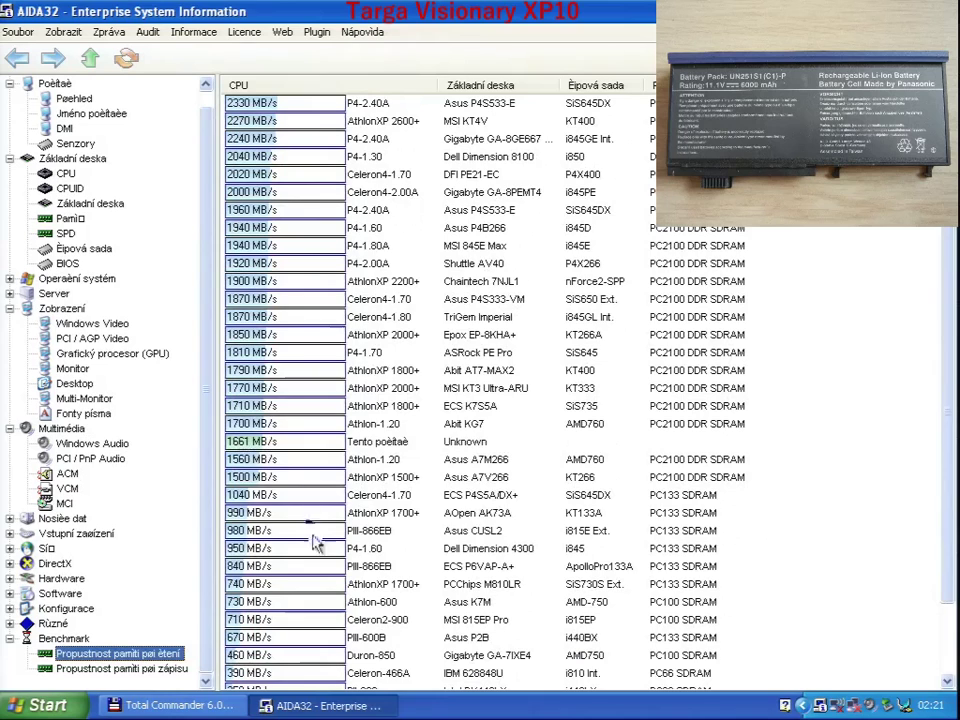
click(144, 669)
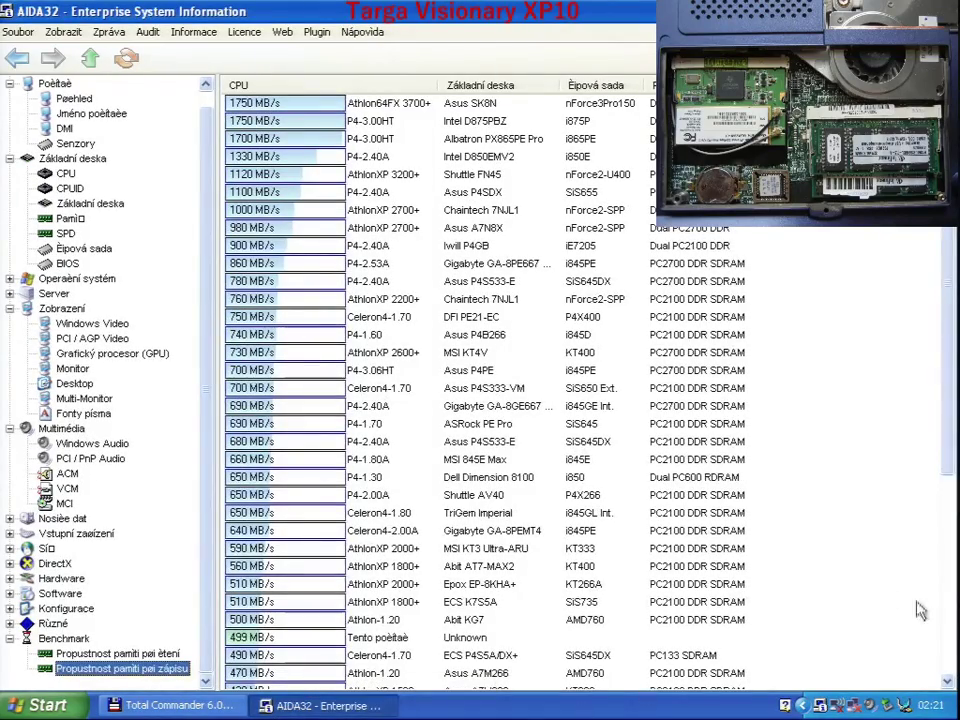
scroll(940, 624, down, 6)
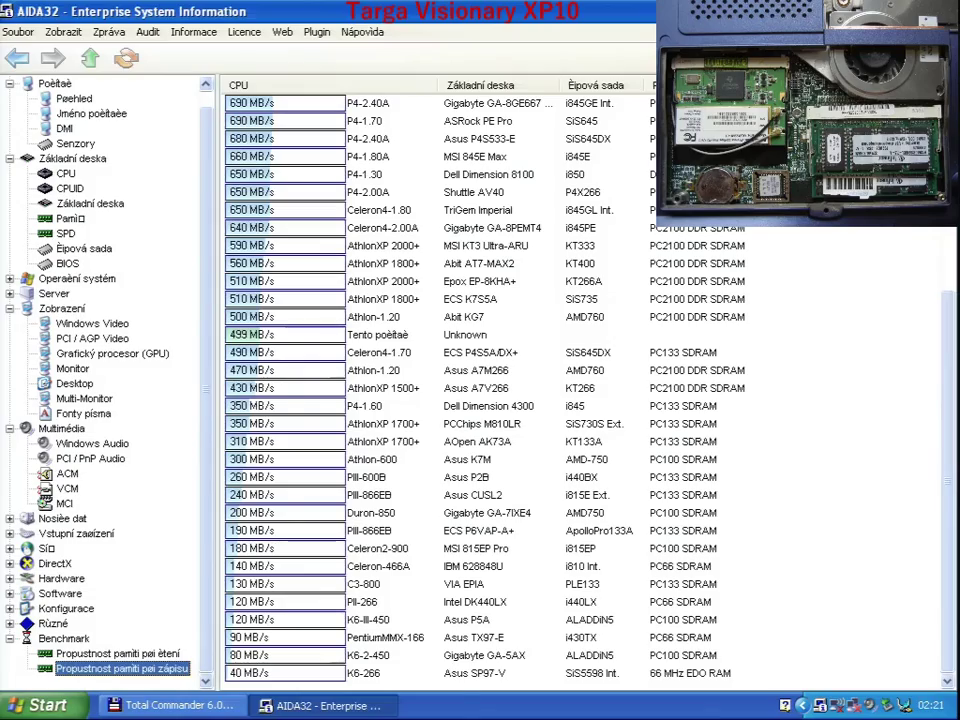
Close AIDA32 and restore the Total Commander window from its maximized size
key(alt+F4)
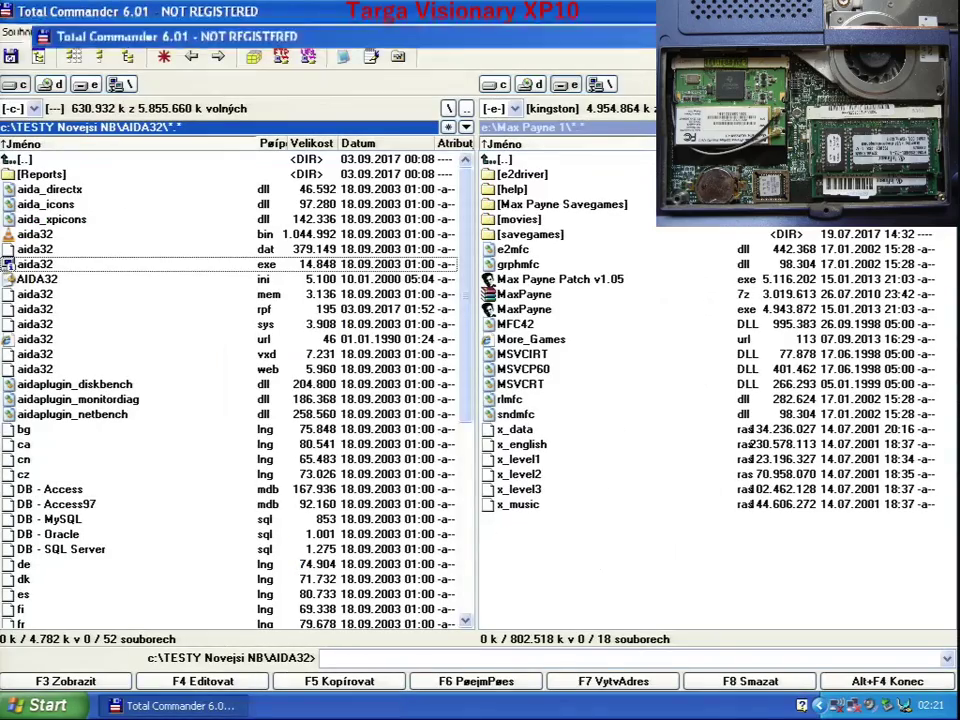
double_click(60, 11)
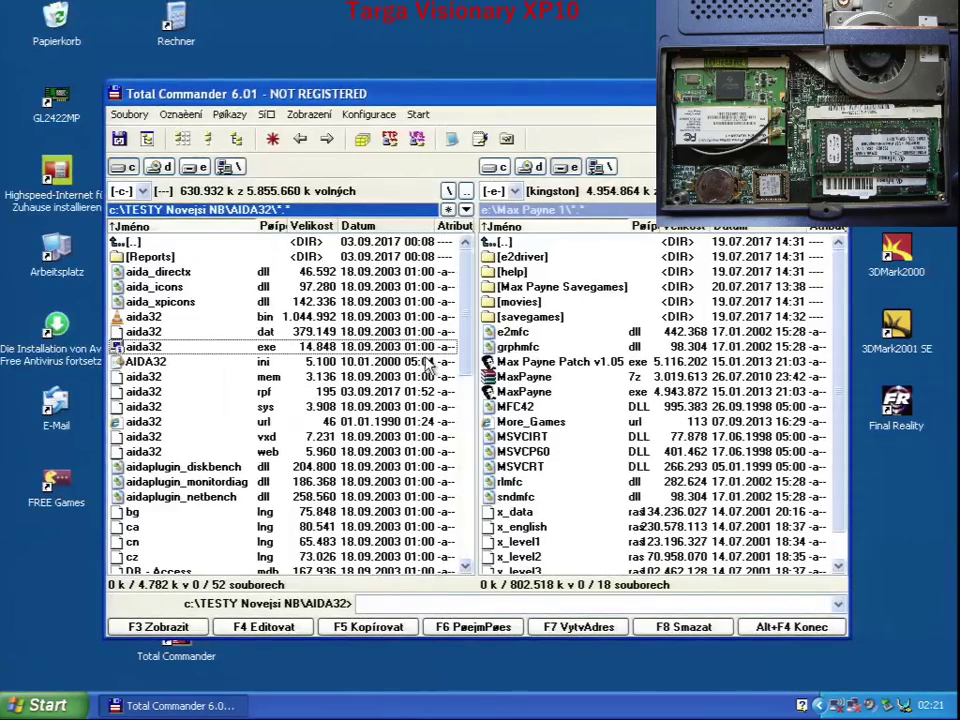
Go up to the TESTY Novejsi NB folder and launch cpuz_x32.exe from its CPU-z subfolder
key(Home)
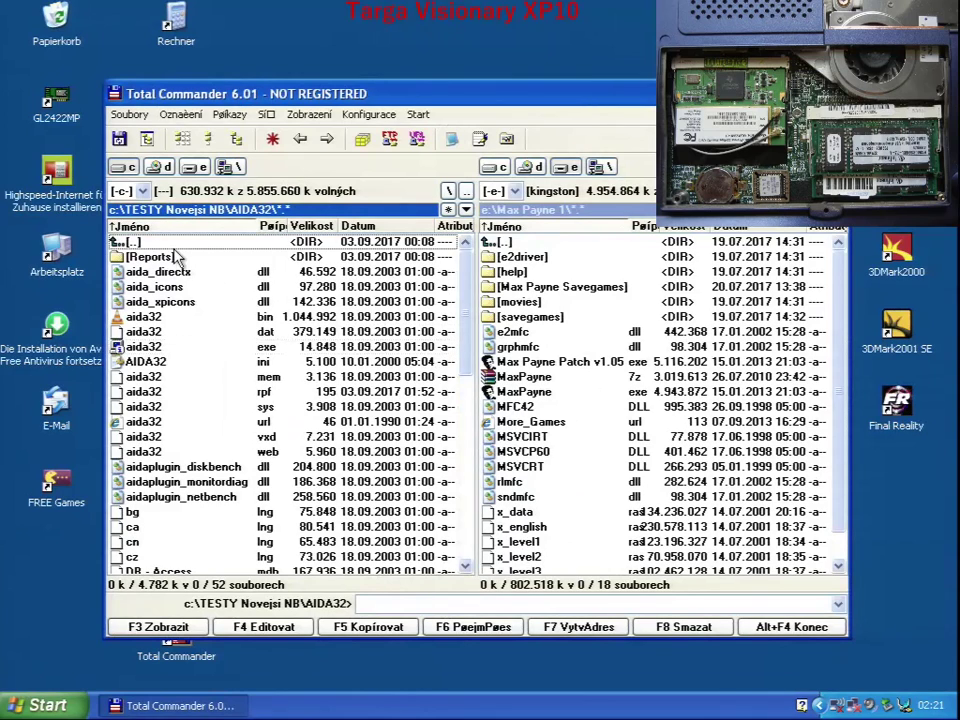
key(Return)
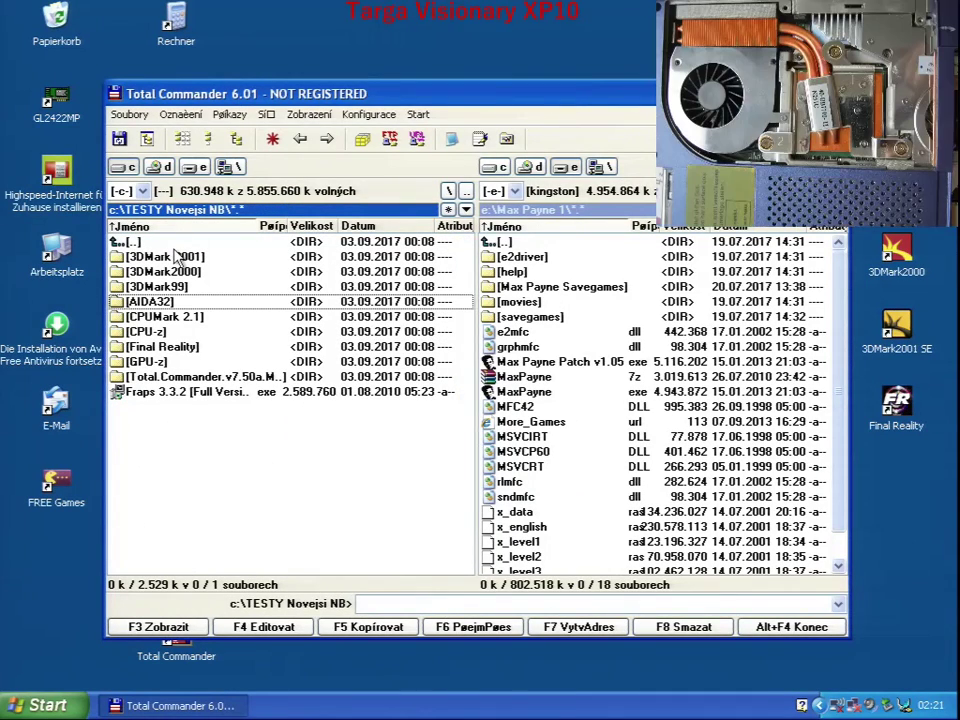
key(Down)
key(Down)
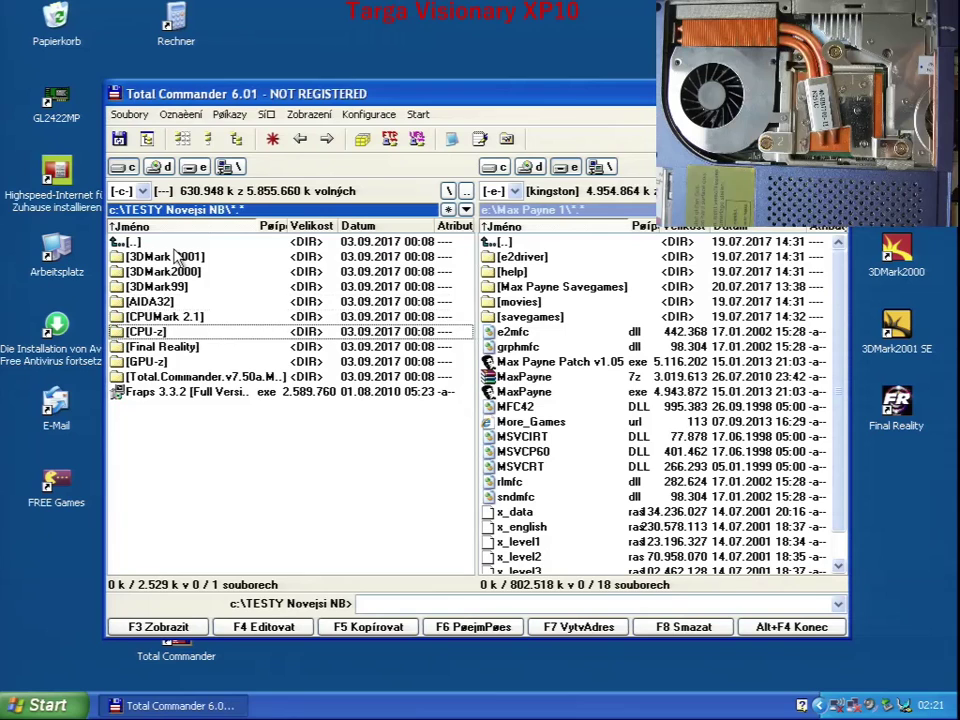
key(Return)
key(Down)
key(Down)
key(Down)
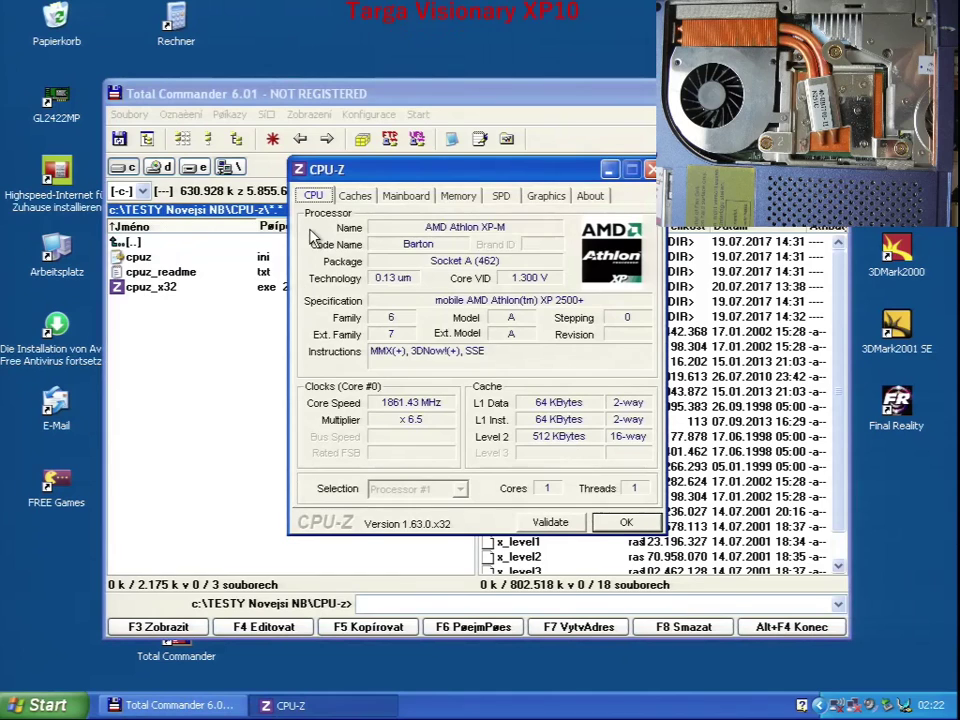
Examine the Caches, Mainboard, Memory, SPD and Graphics pages in CPU-Z and close the program
click(352, 198)
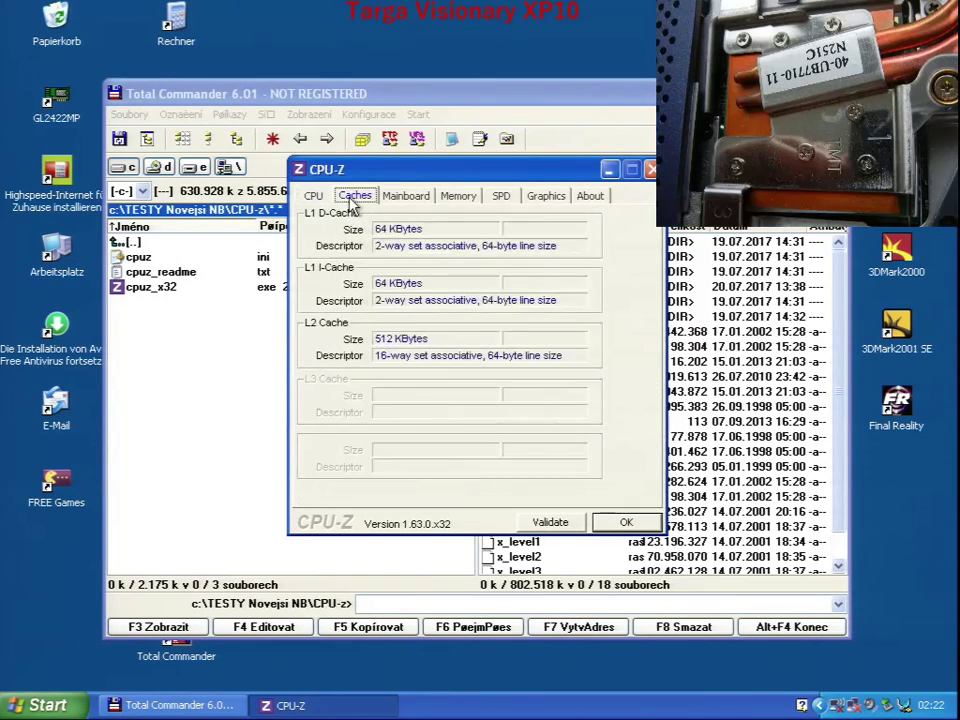
click(406, 197)
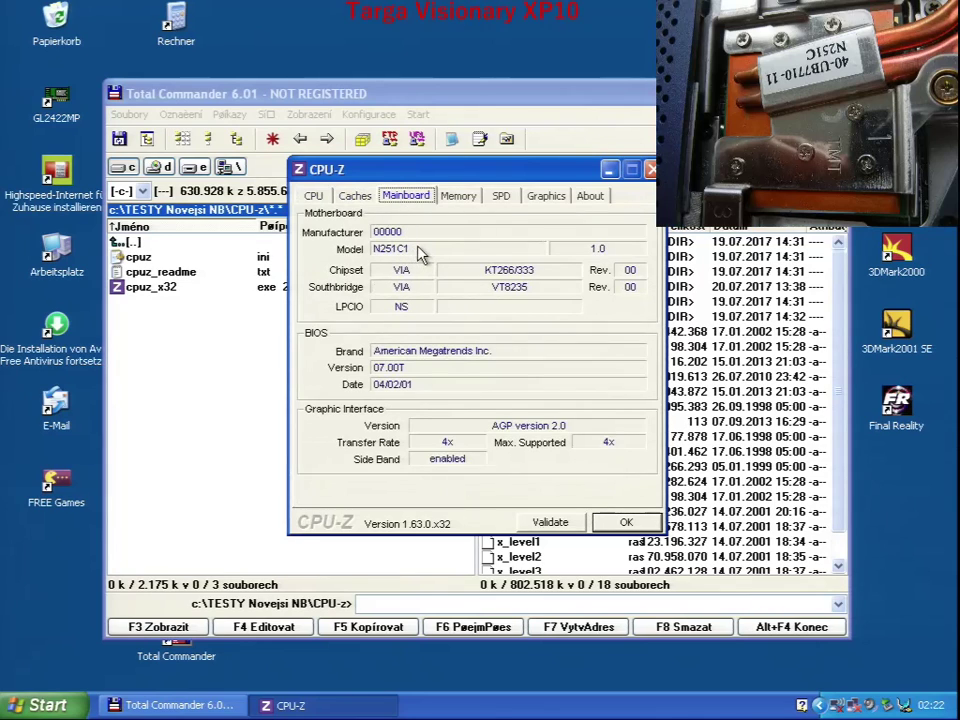
click(463, 197)
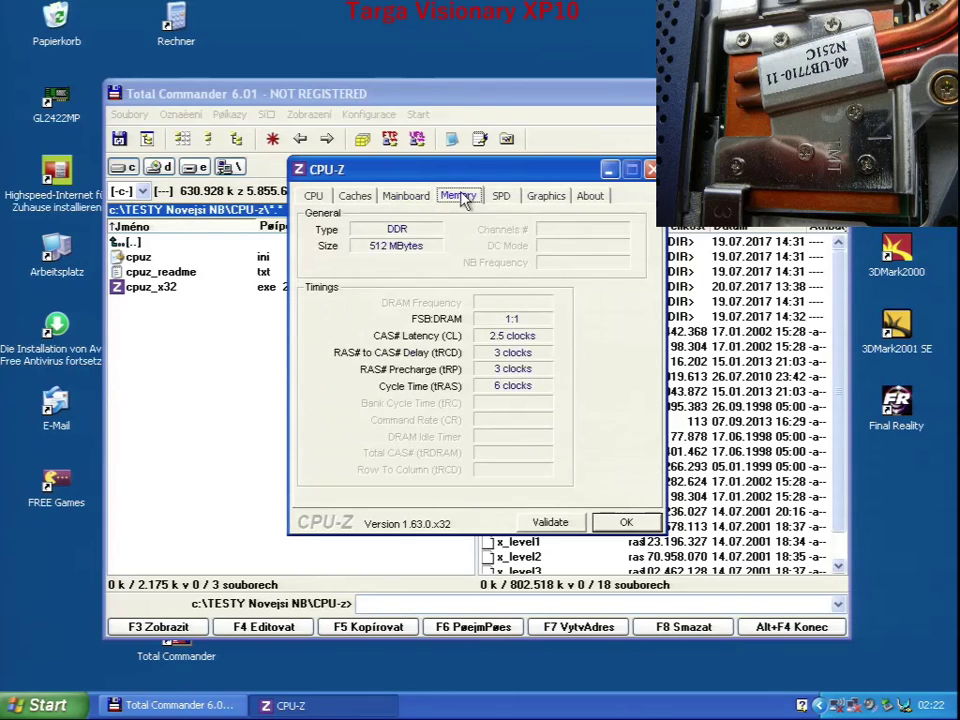
click(500, 196)
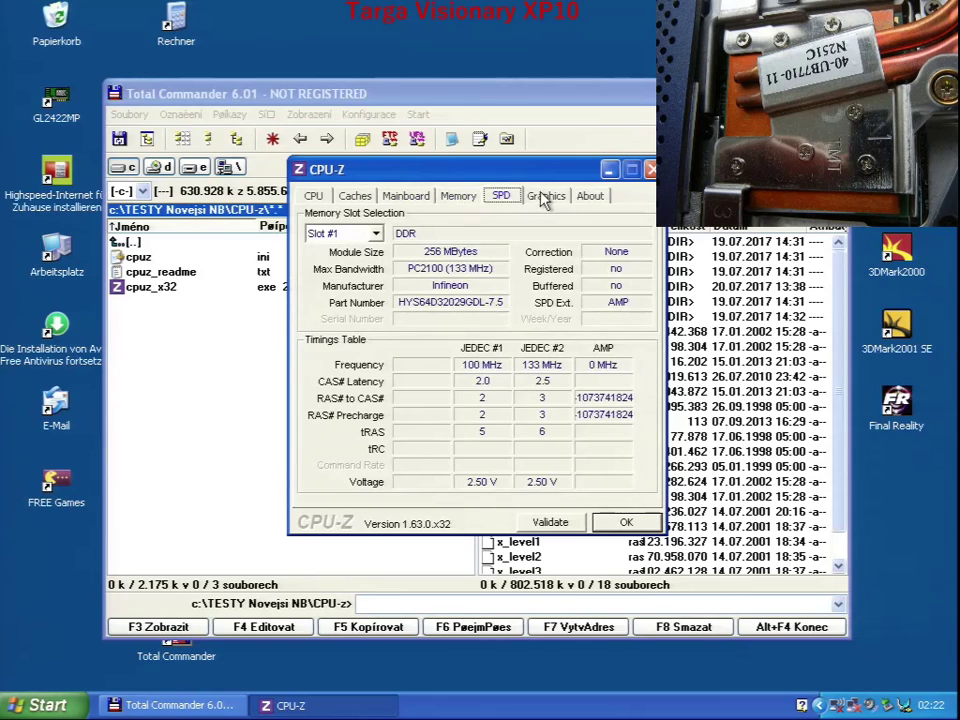
click(544, 197)
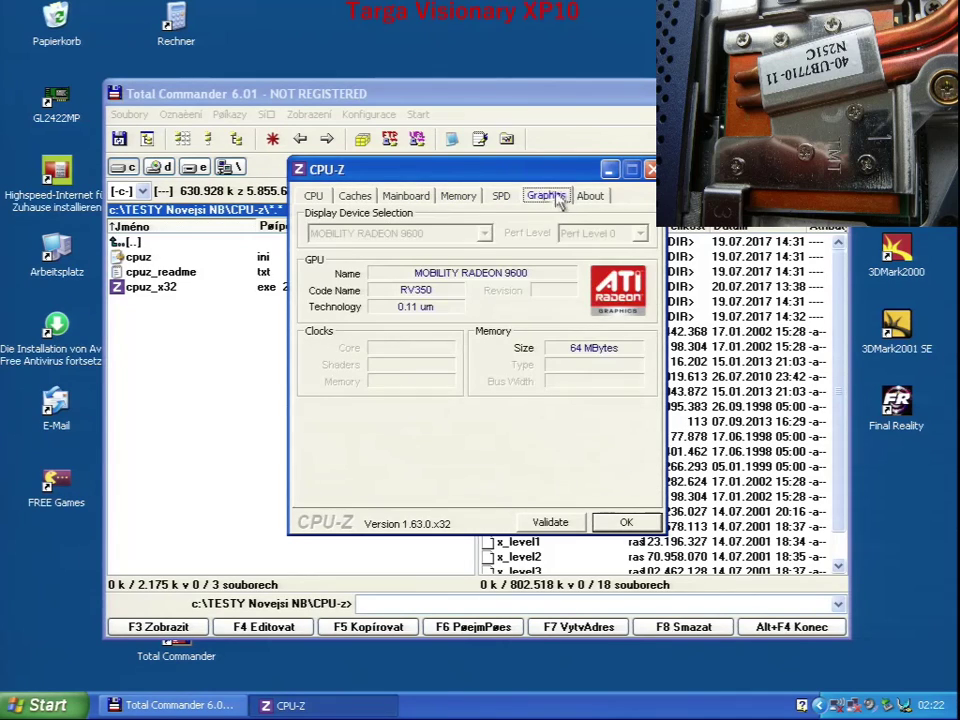
click(626, 523)
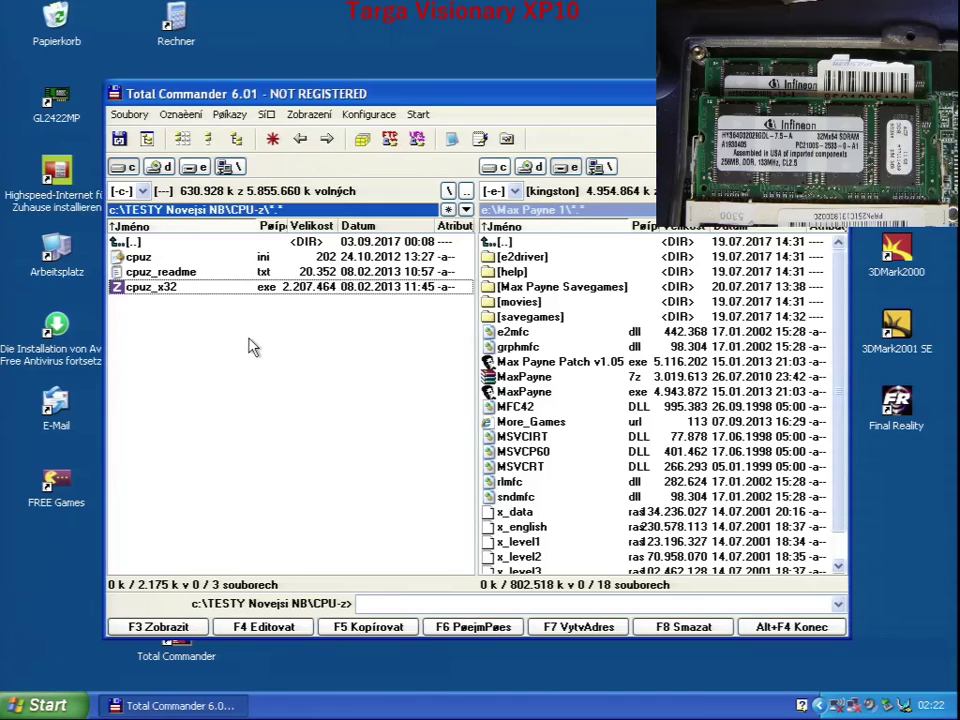
Launch GPU-Z.0.4.6 from the neighbouring GPU-z folder, review the graphics card details and close it
key(BackSpace)
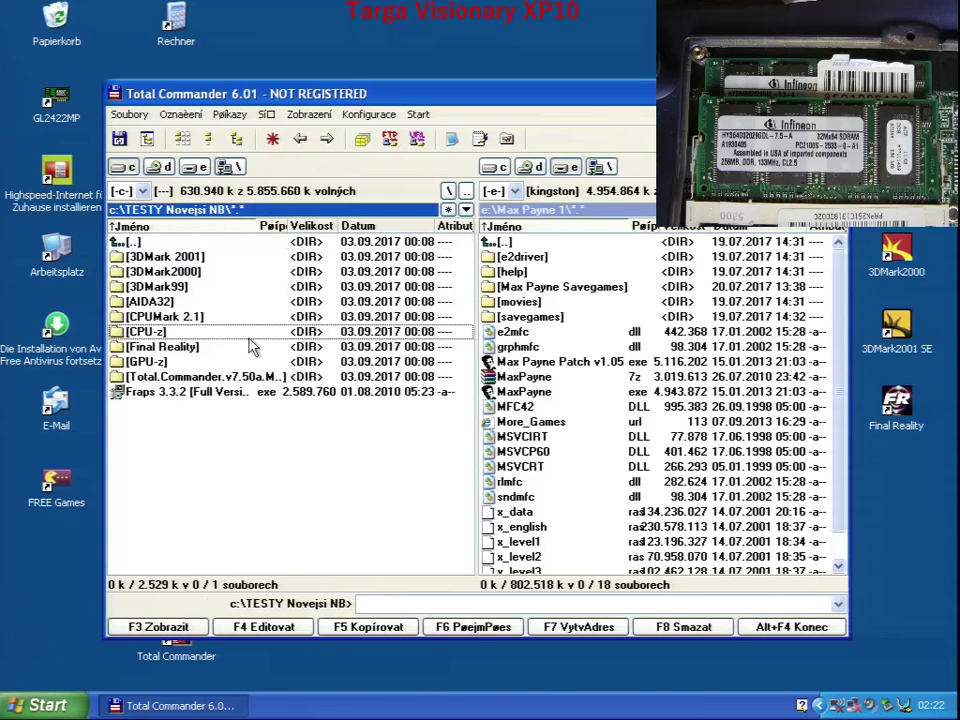
key(Down)
key(Down)
key(Return)
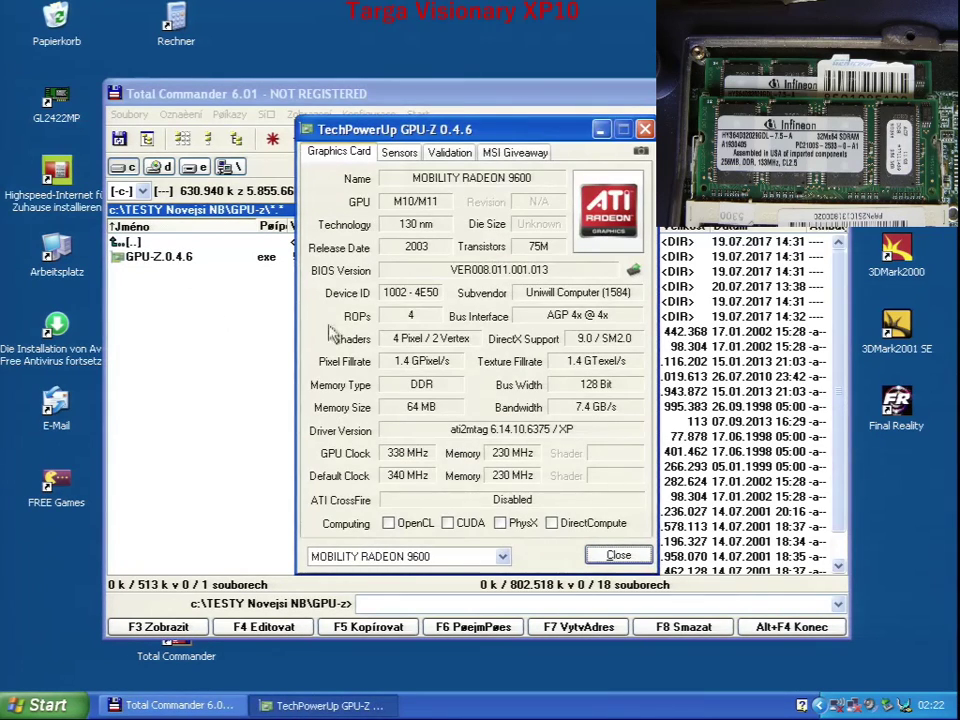
click(618, 556)
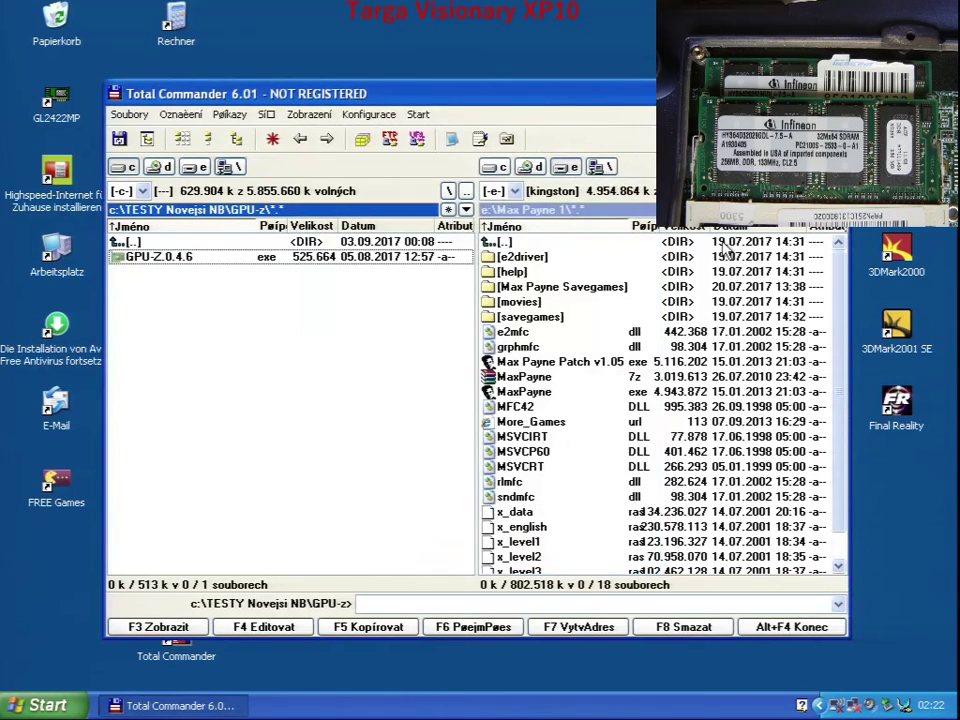
Launch Final Reality, accept its license agreement and run the benchmark with the sound set to No Sound
click(900, 420)
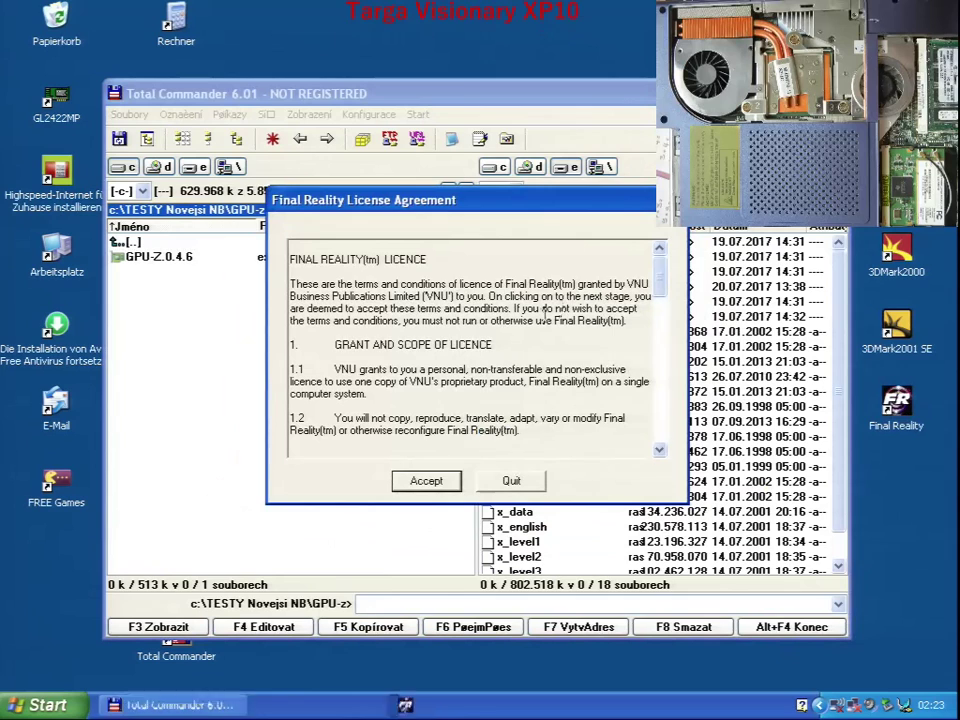
click(426, 481)
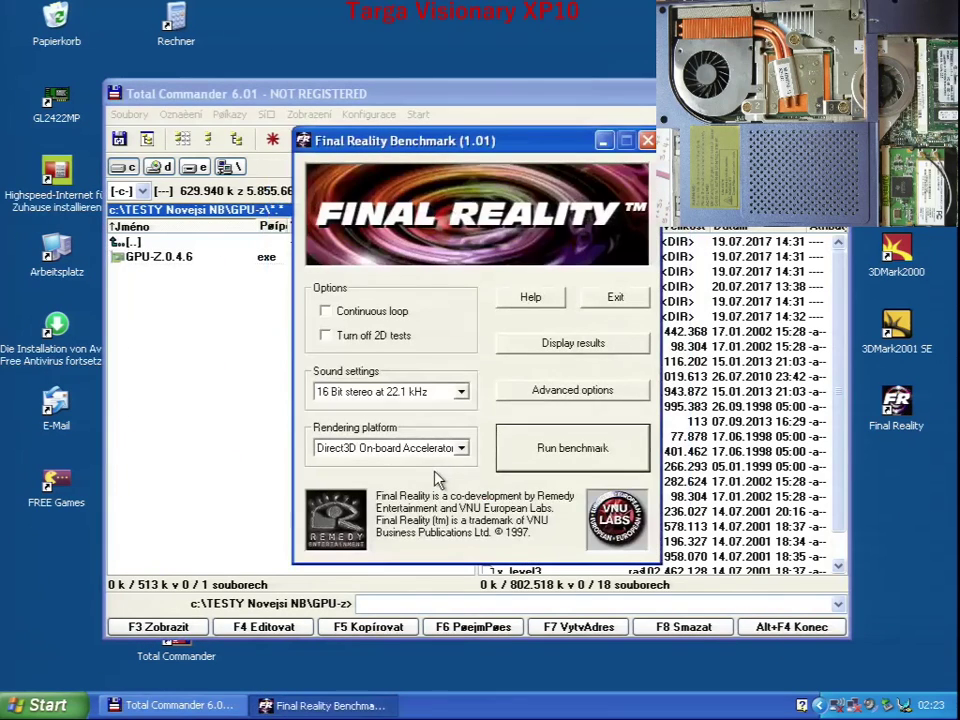
click(462, 399)
scroll(460, 462, down, 1)
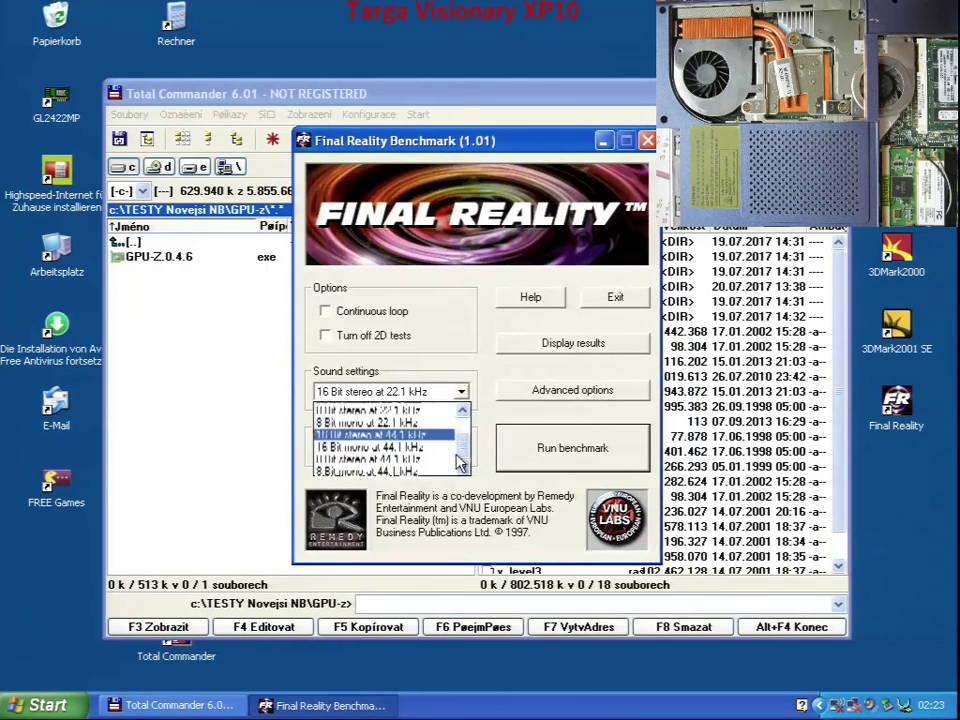
scroll(445, 468, down, 1)
click(420, 470)
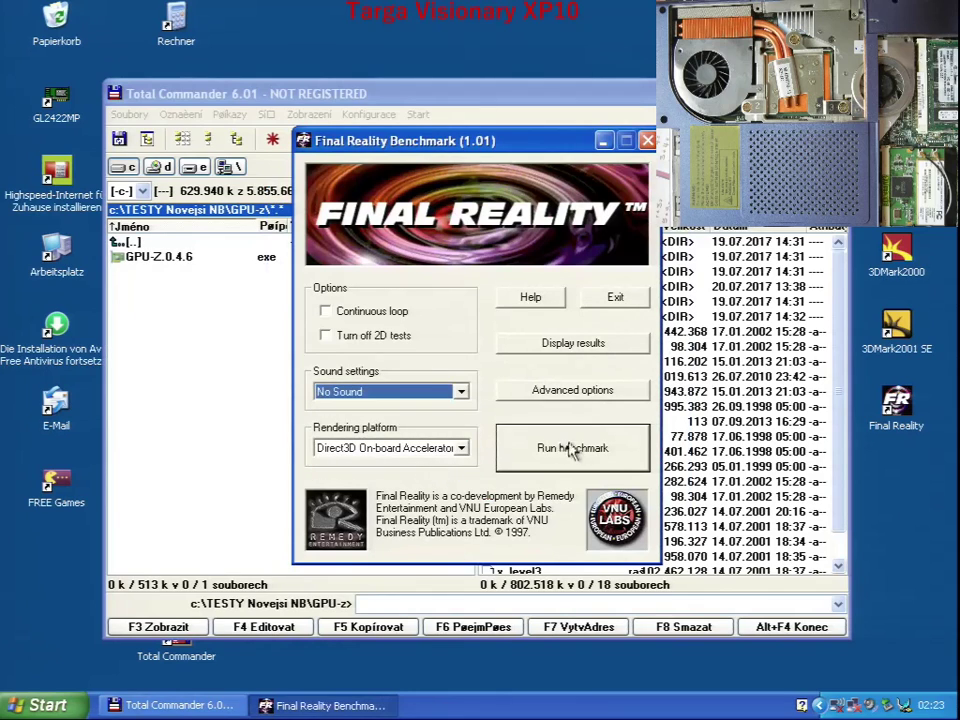
click(590, 450)
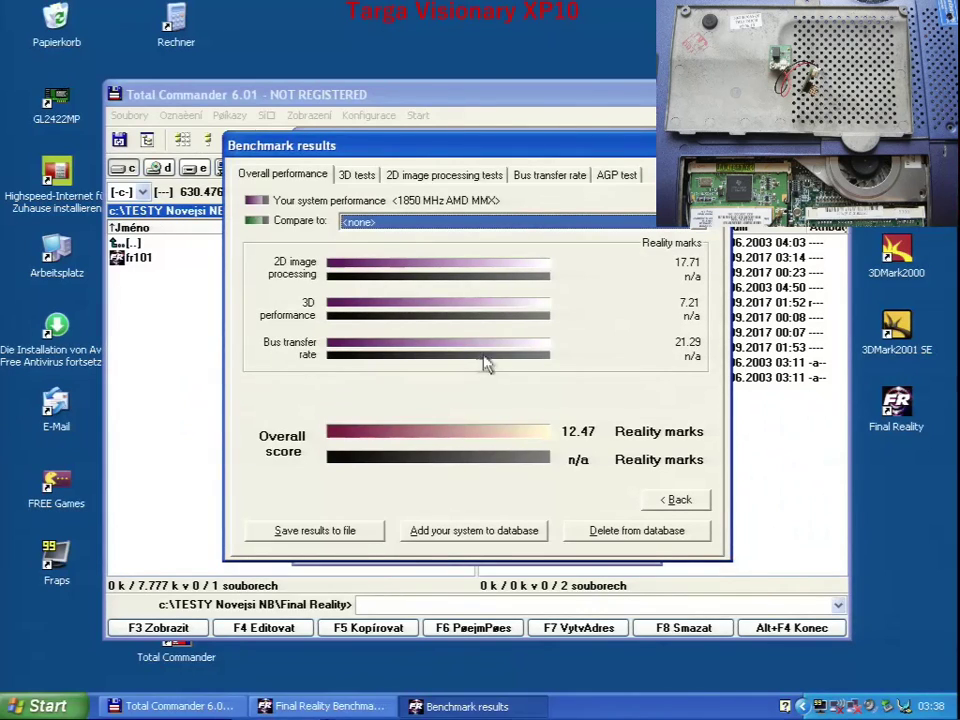
Compare the overall benchmark results with the Baseline system (Pentium 150 MHz + S3 Virge/VX)
click(699, 228)
click(633, 262)
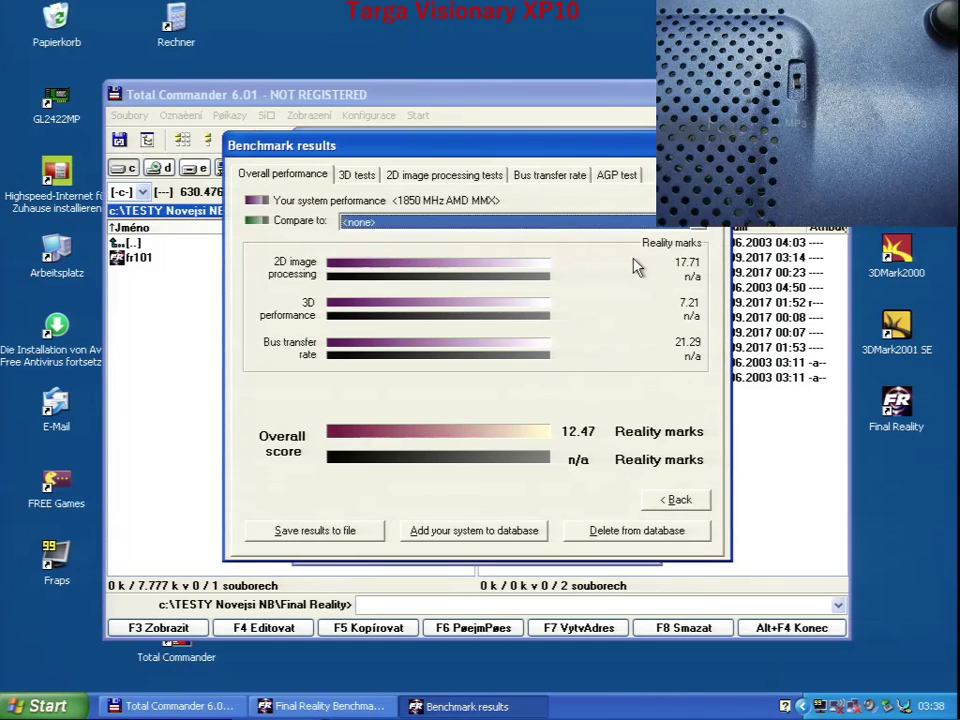
click(636, 224)
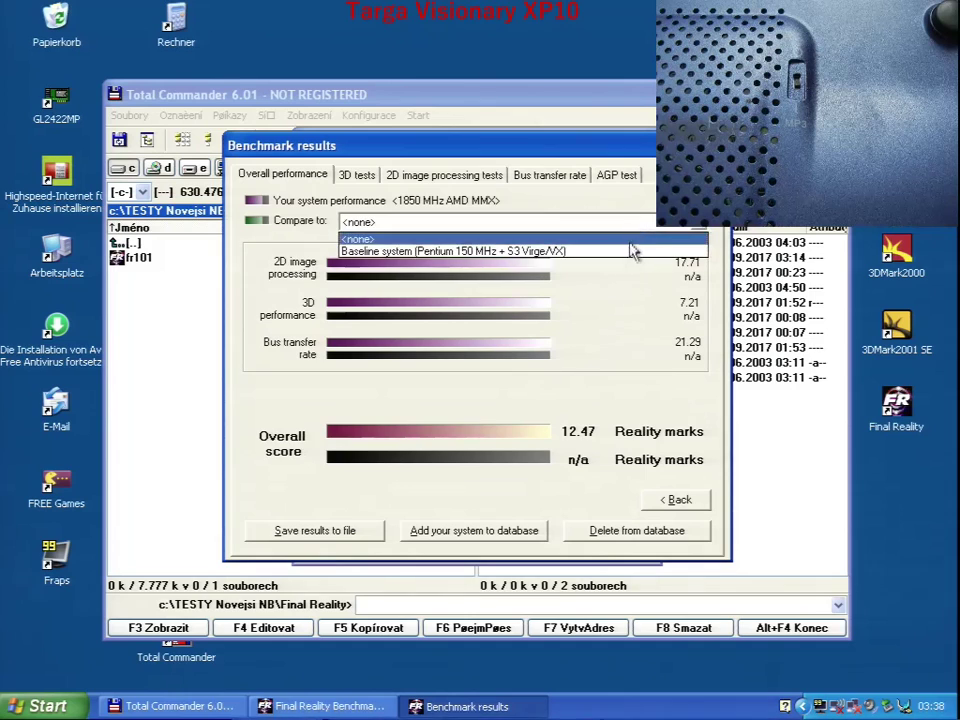
click(632, 251)
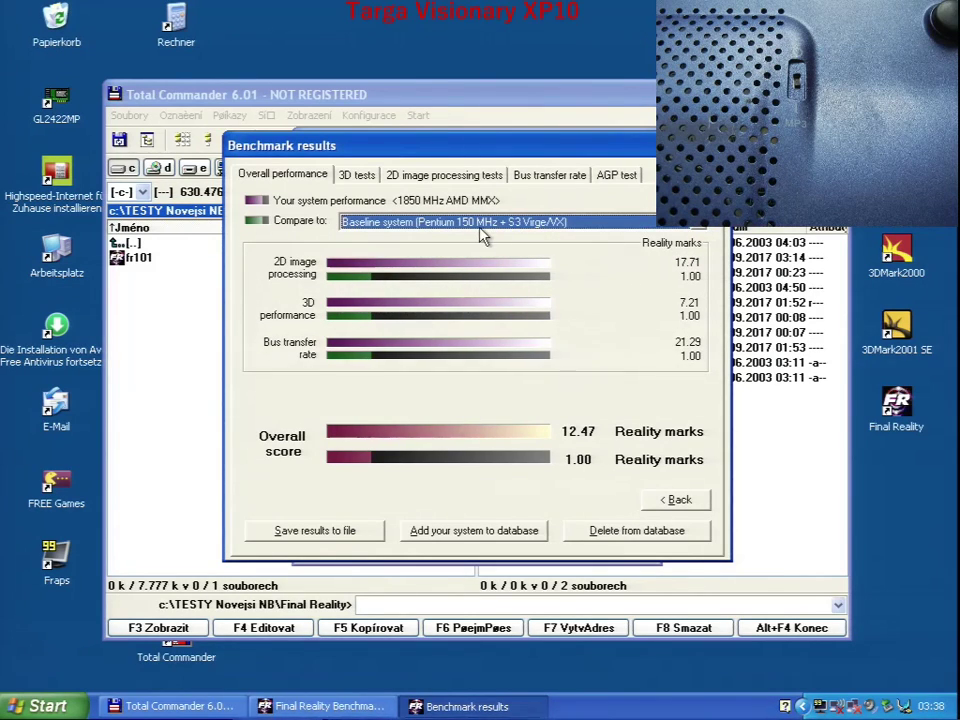
Review the 3D, 2D image processing, bus transfer rate and AGP test results and exit Final Reality
click(358, 175)
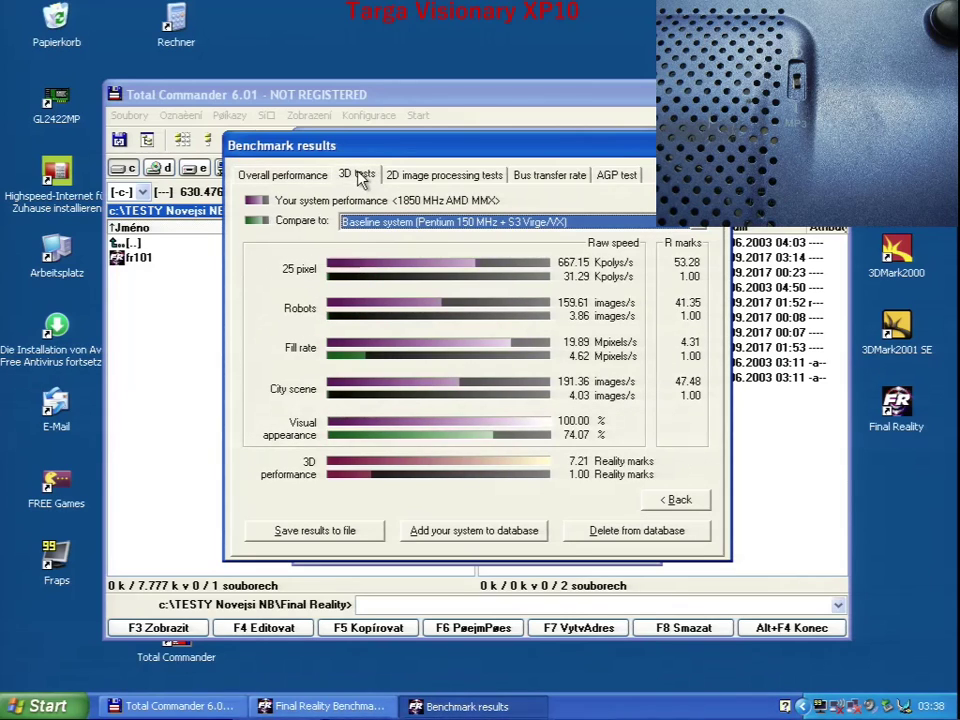
click(420, 176)
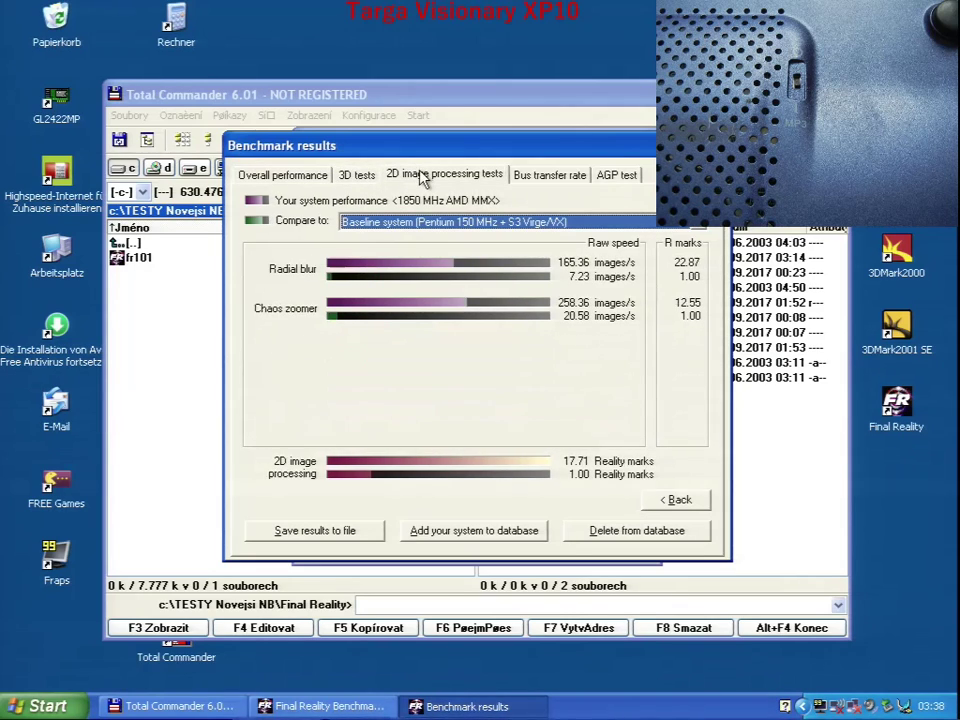
click(553, 176)
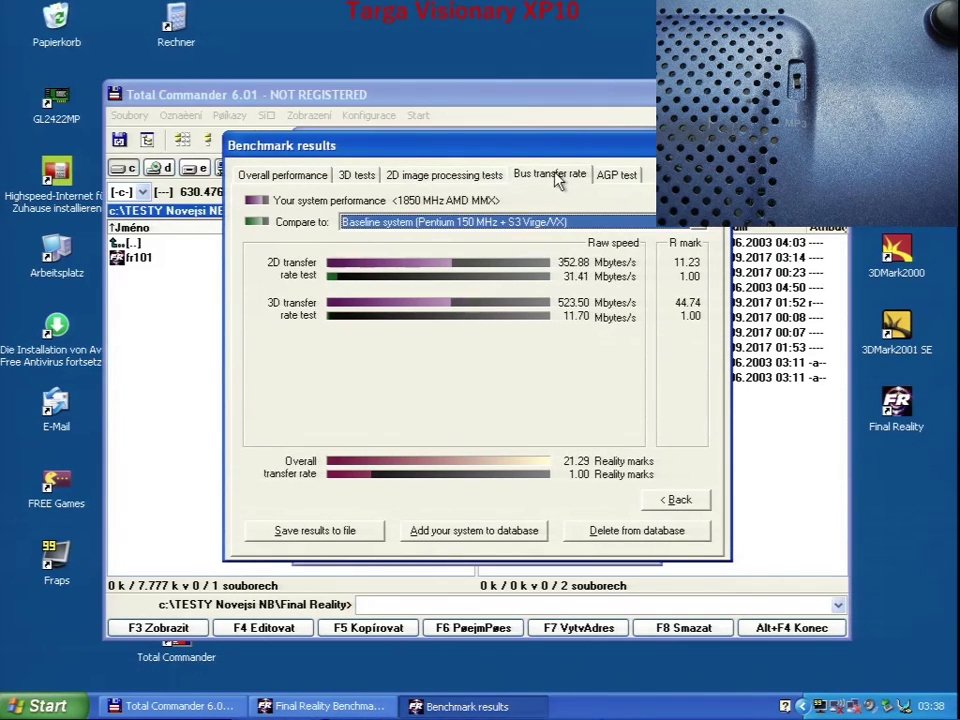
click(617, 176)
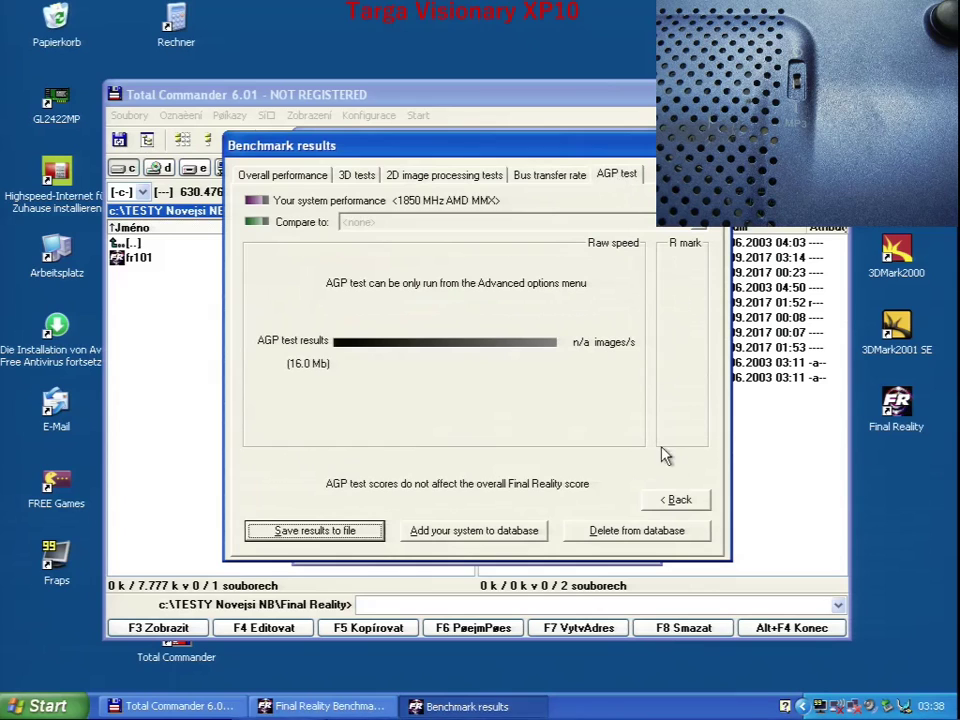
click(677, 499)
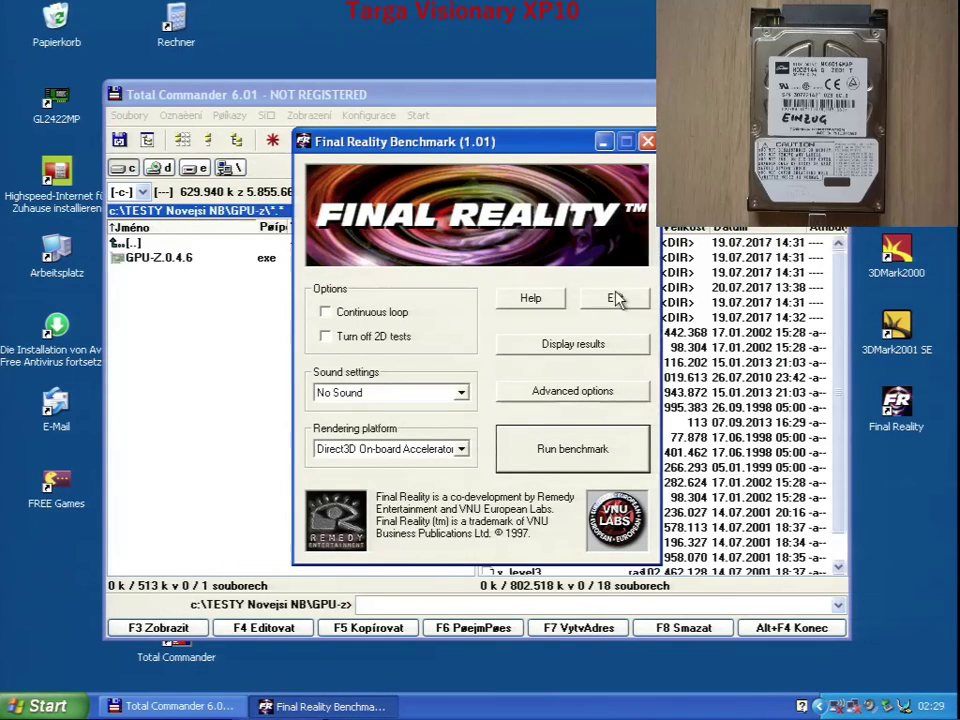
click(616, 300)
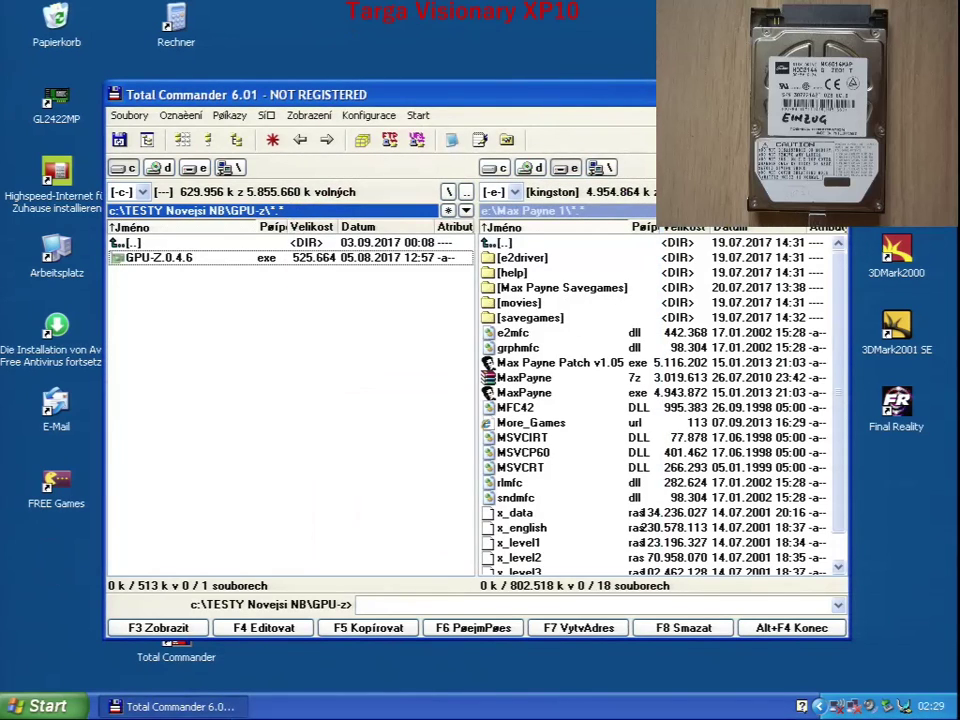
Launch 3DMark2000, create a new custom benchmark project and run its benchmark
click(900, 256)
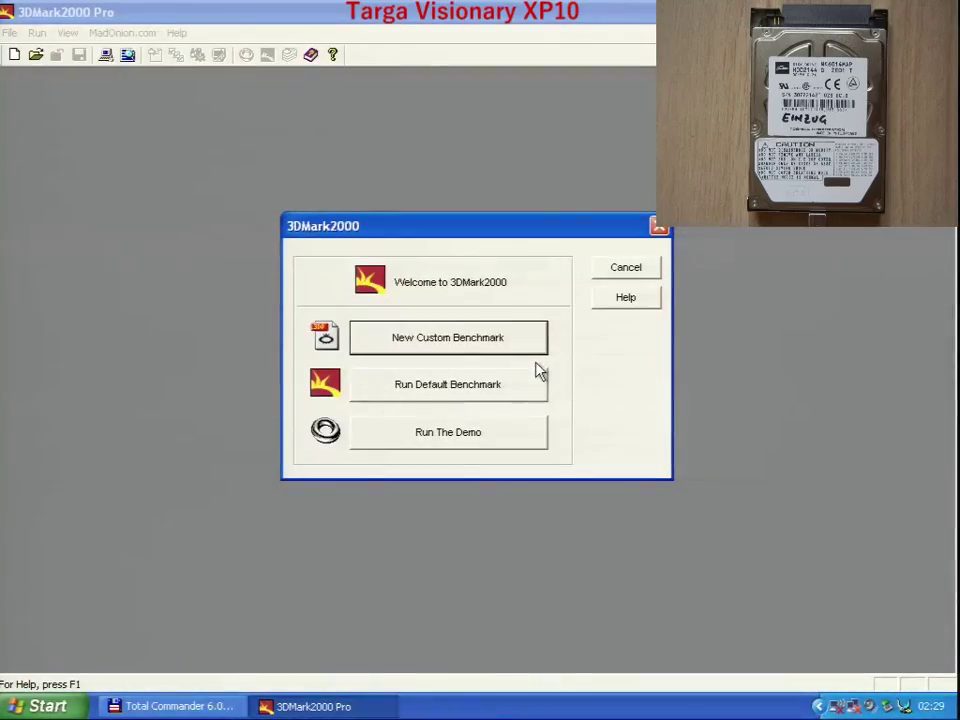
click(435, 340)
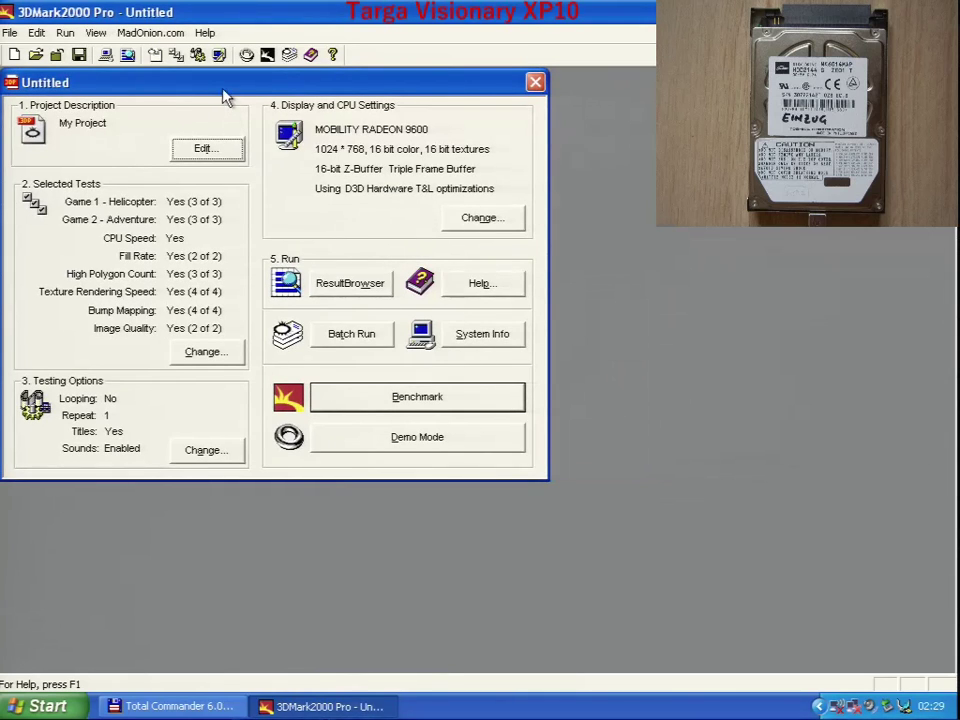
drag(223, 90, 212, 70)
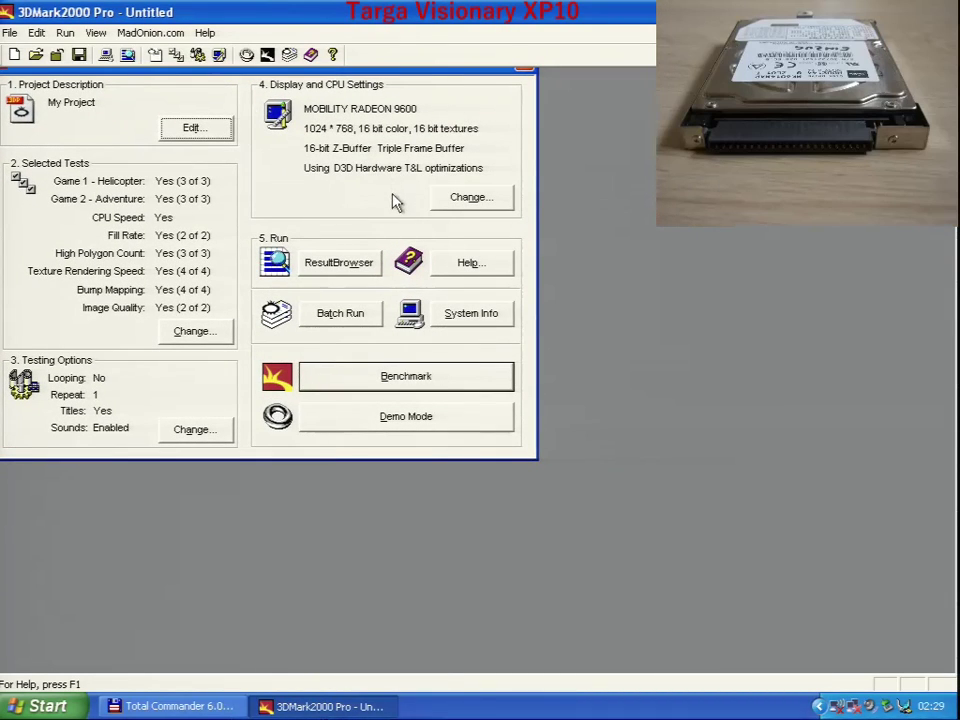
click(420, 377)
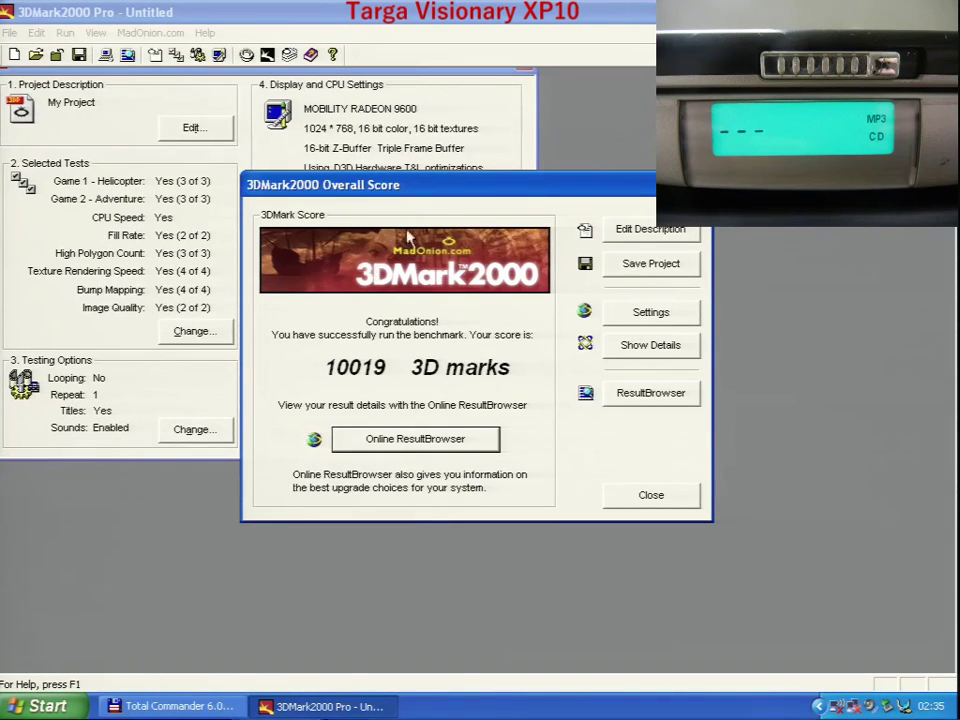
Move the overall score window aside, examine the detailed 3DMark2000 results, system information and display modes, and close the details
drag(446, 199, 205, 366)
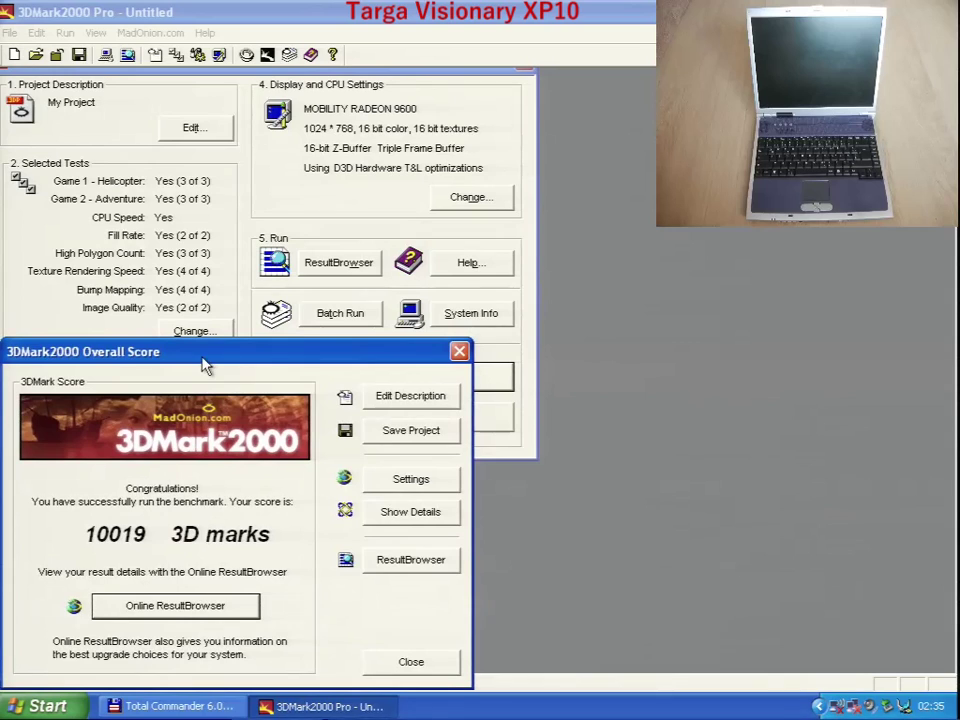
click(424, 518)
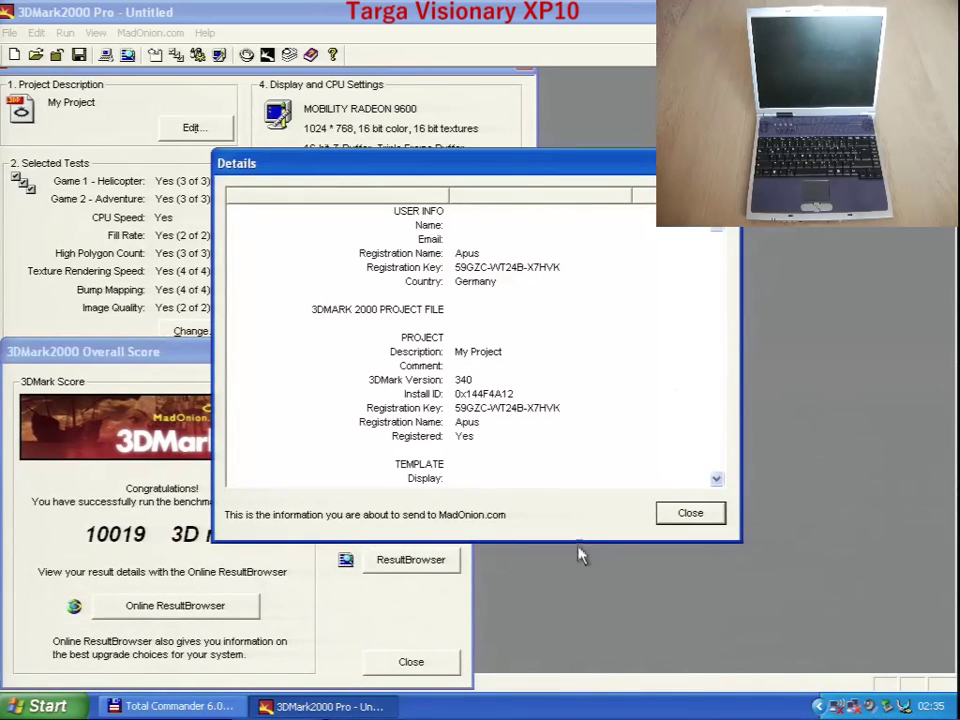
drag(578, 541, 575, 690)
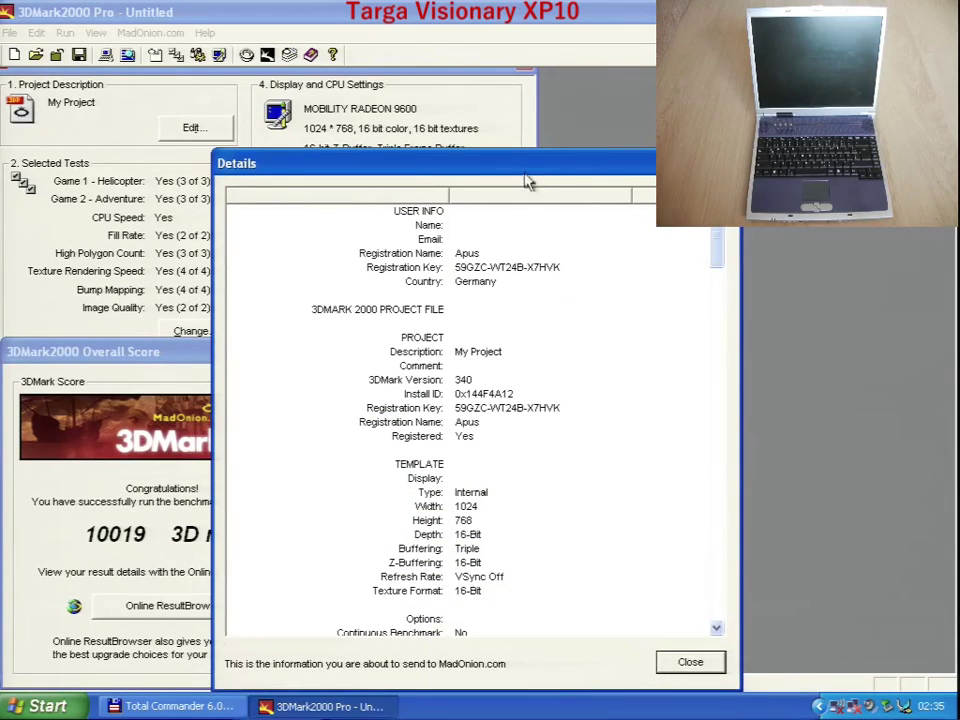
drag(529, 184, 745, 237)
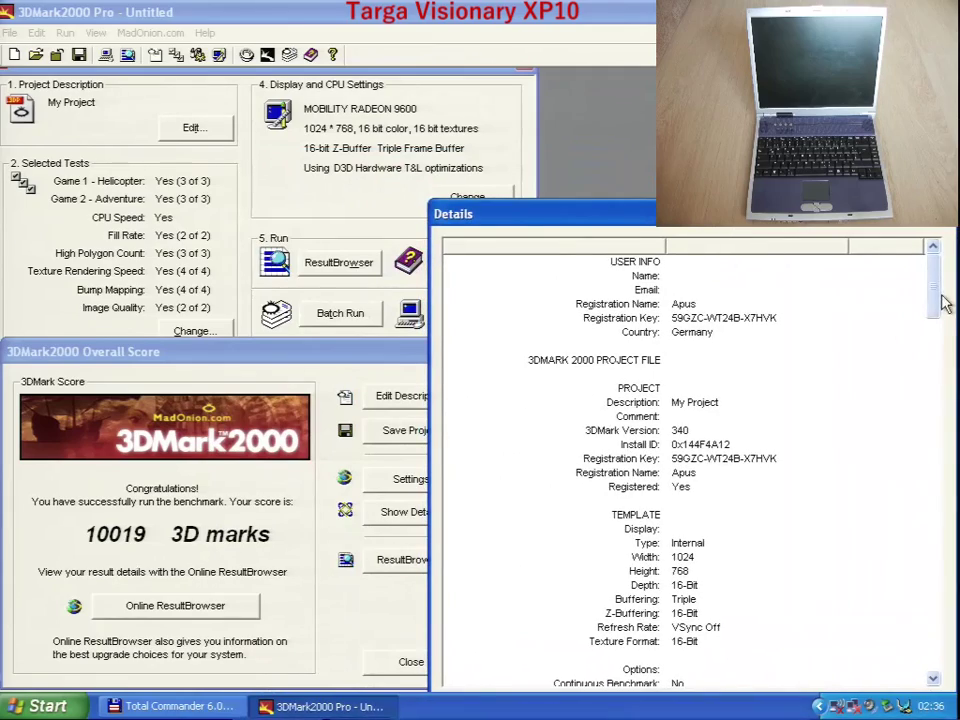
drag(930, 300, 948, 370)
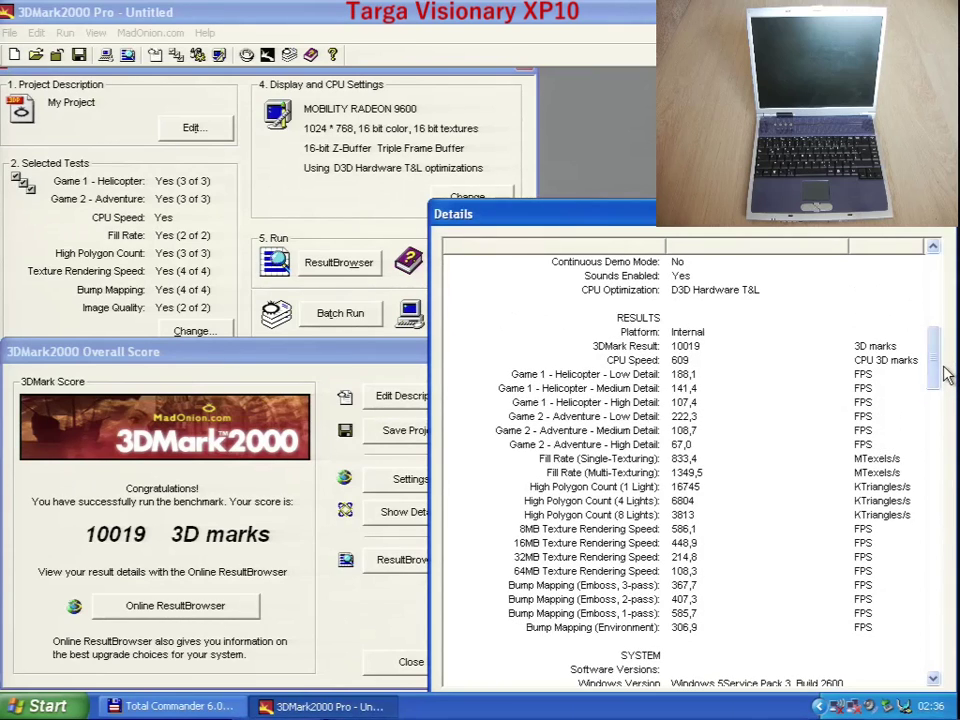
drag(948, 373, 953, 652)
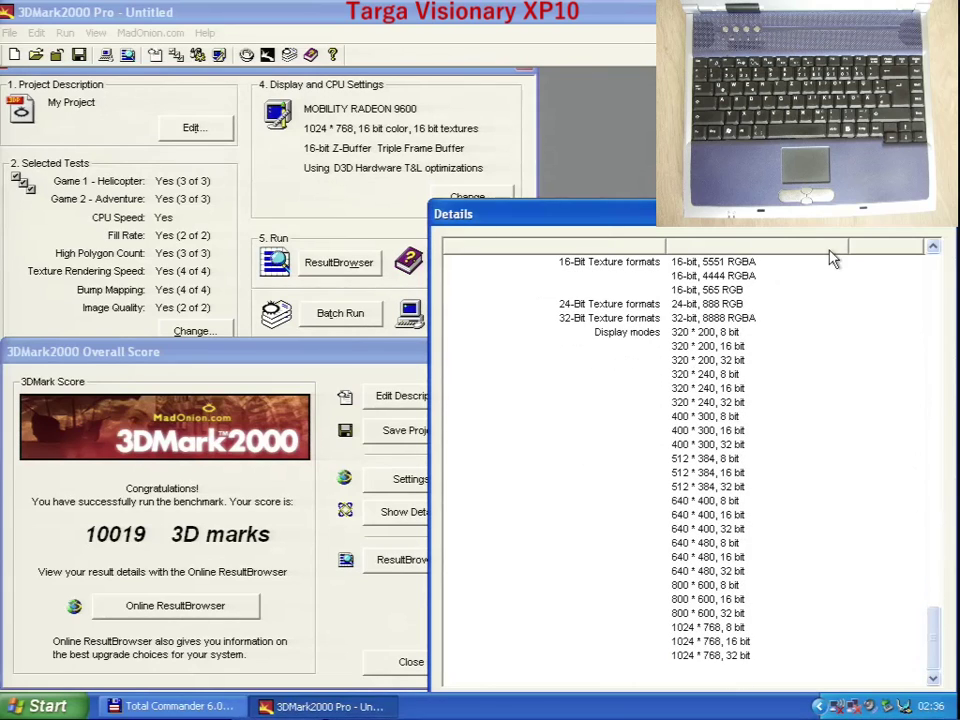
drag(813, 228, 780, 170)
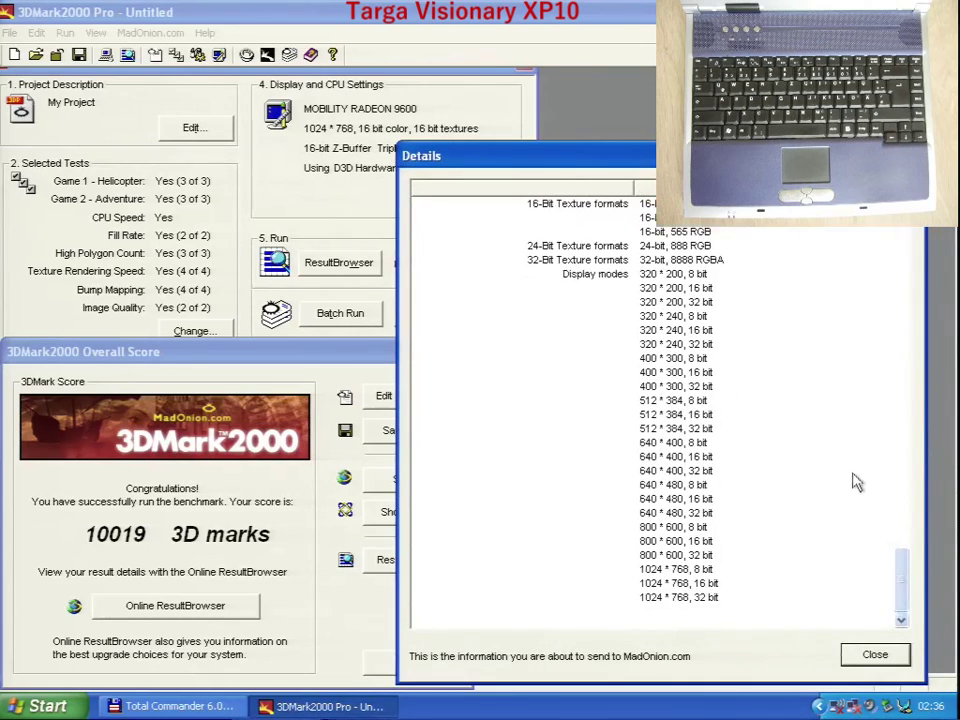
click(892, 662)
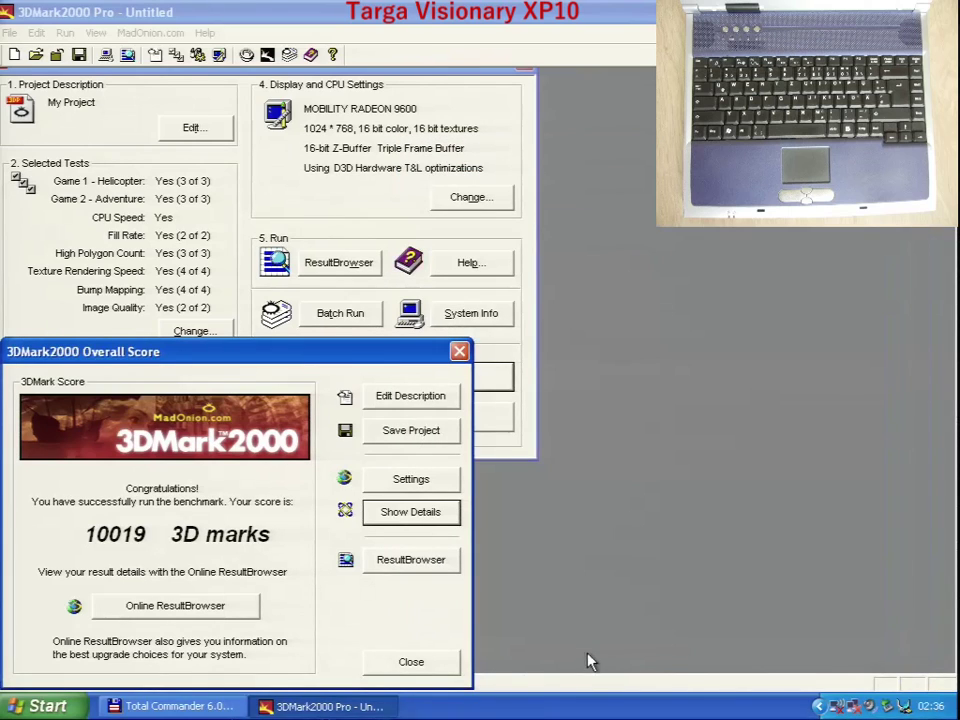
Close the 3DMark2000 overall score, launch 3DMark2001 SE and move its window to the desktop's upper-left corner
click(399, 665)
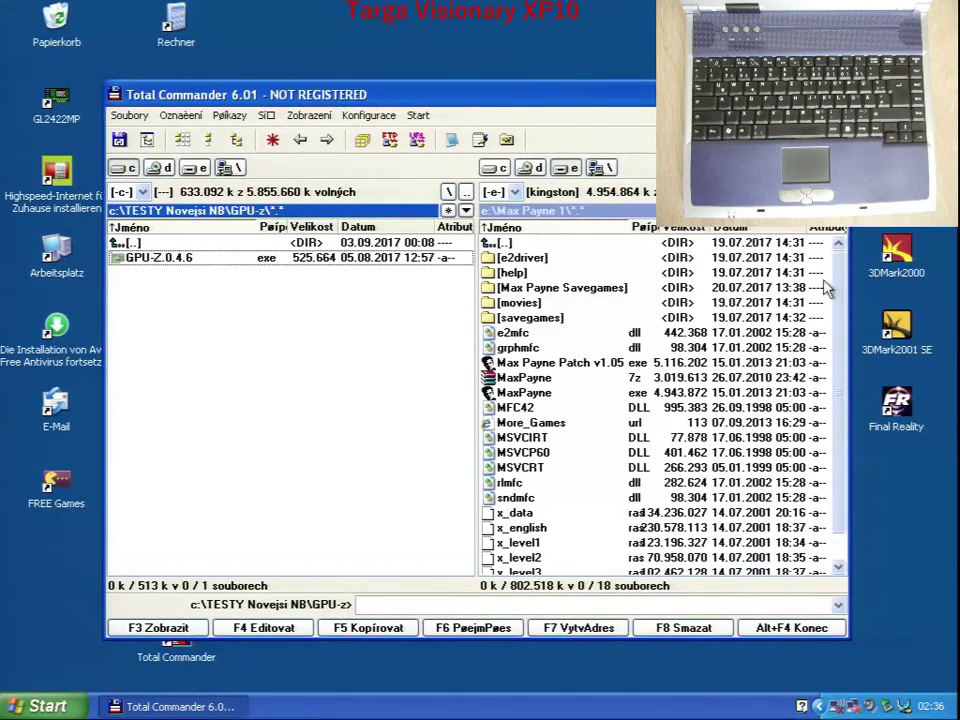
click(903, 338)
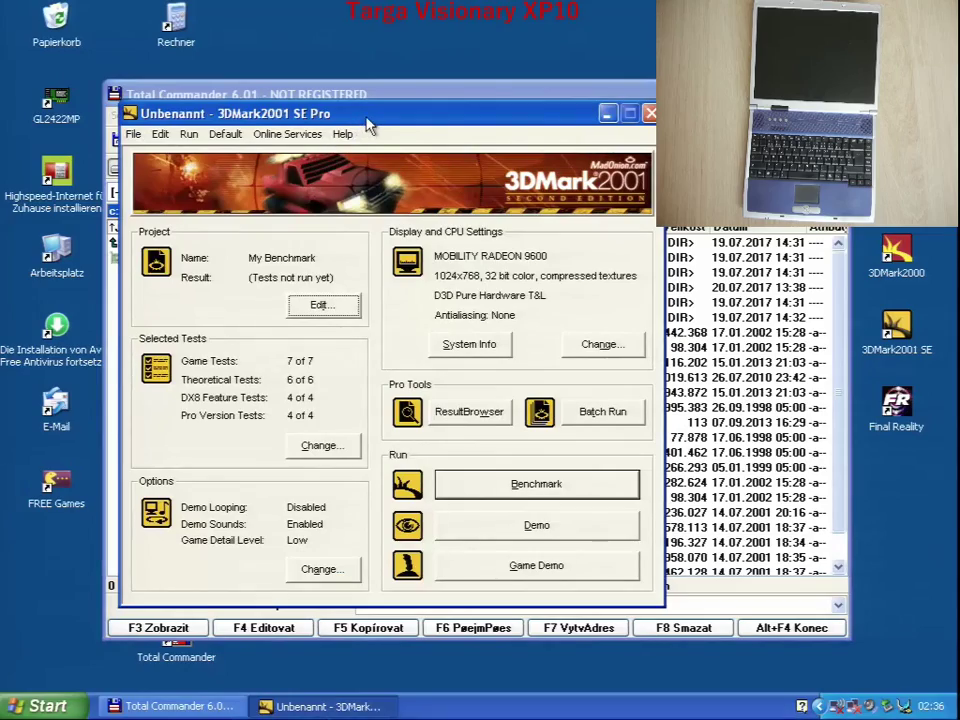
drag(368, 125, 240, 28)
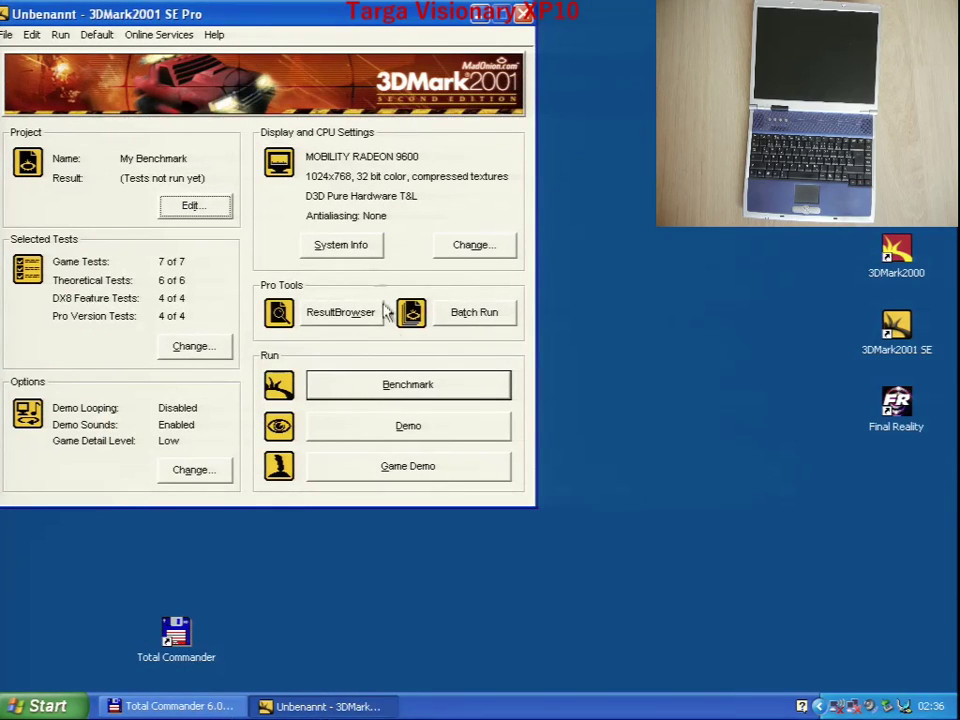
Examine the processor and MOBILITY RADEON 9600 display device details in the 3DMark2001 SE system information
click(342, 244)
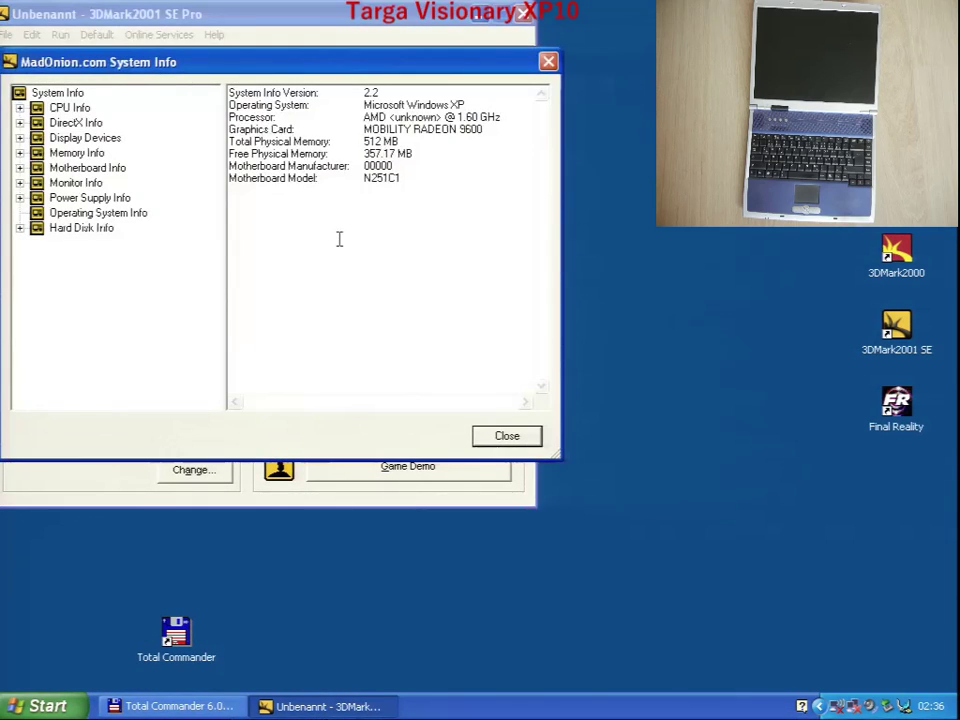
click(45, 110)
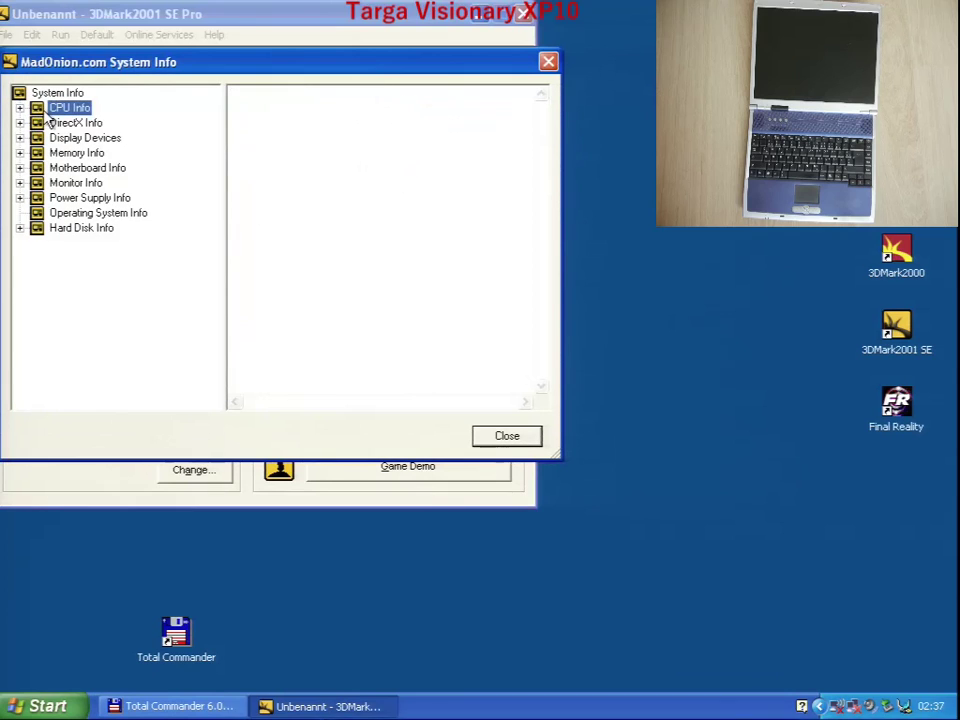
click(20, 108)
click(75, 124)
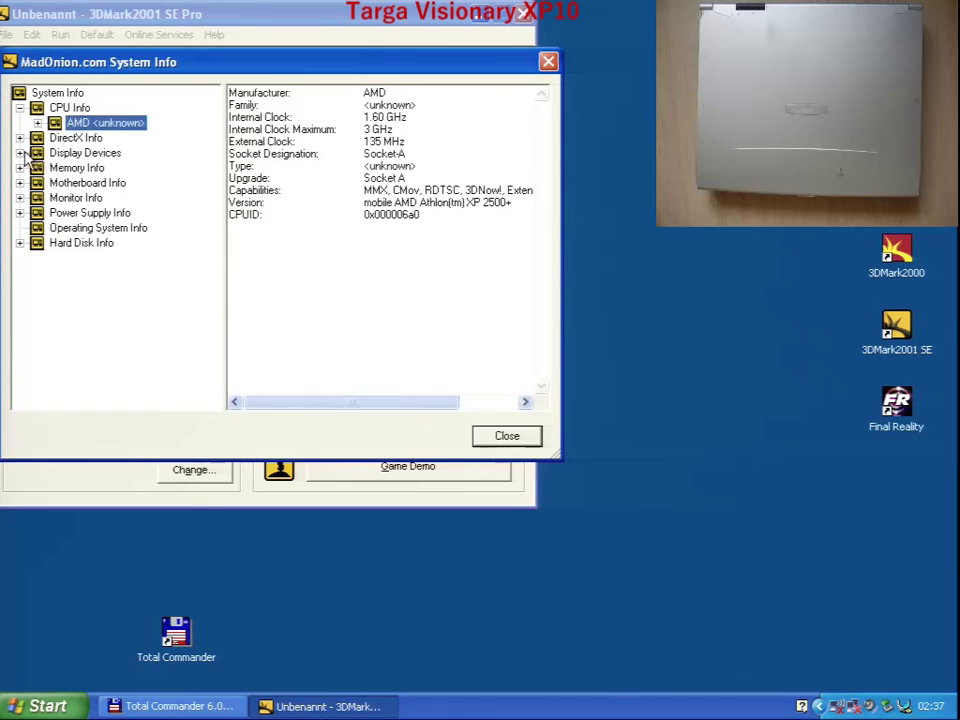
click(84, 153)
click(20, 153)
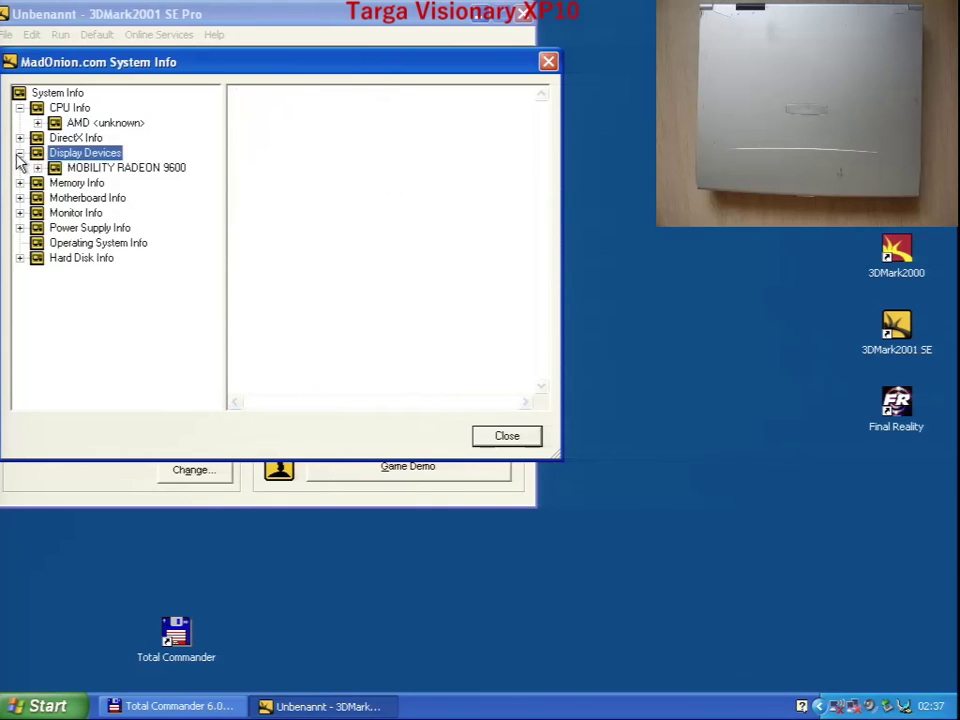
click(105, 168)
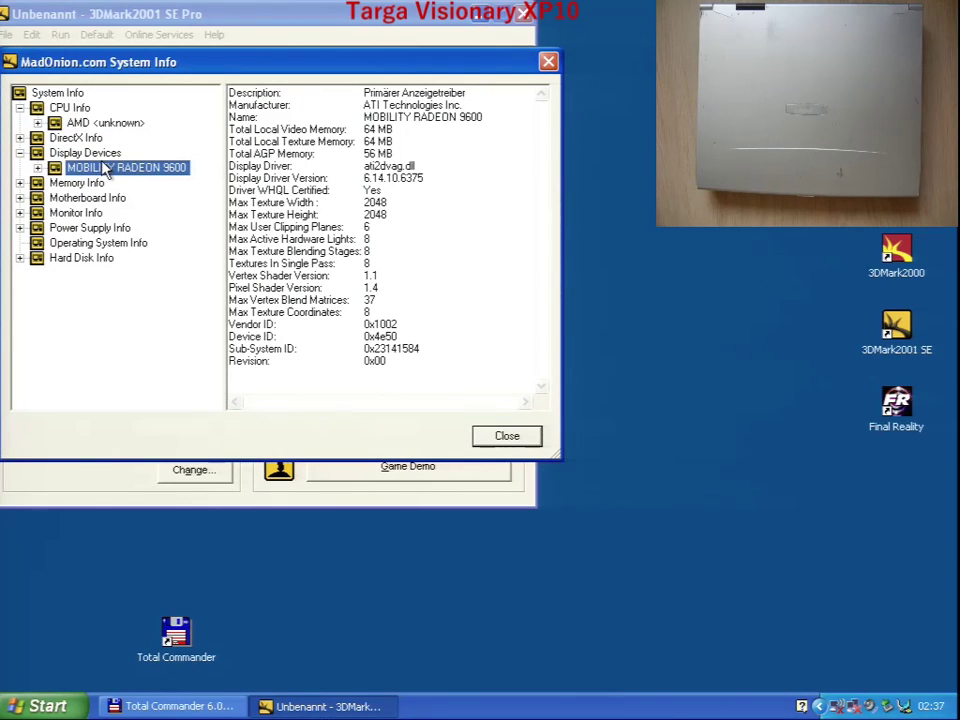
Examine the memory array details and the motherboard's general data, card slots, system devices and AGP capabilities
click(21, 184)
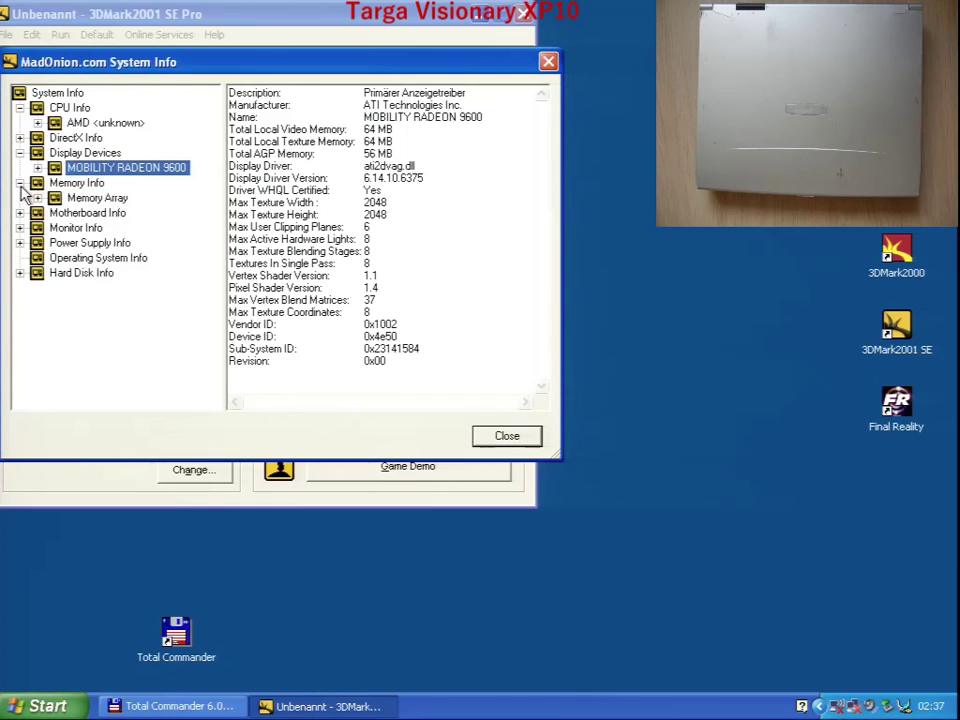
click(84, 199)
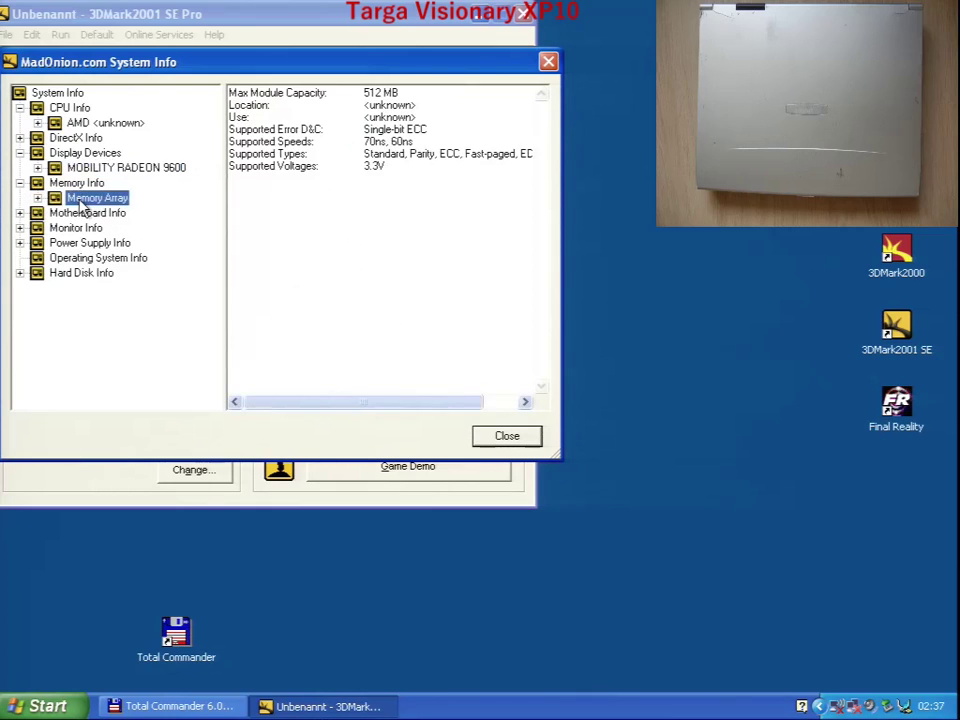
click(20, 213)
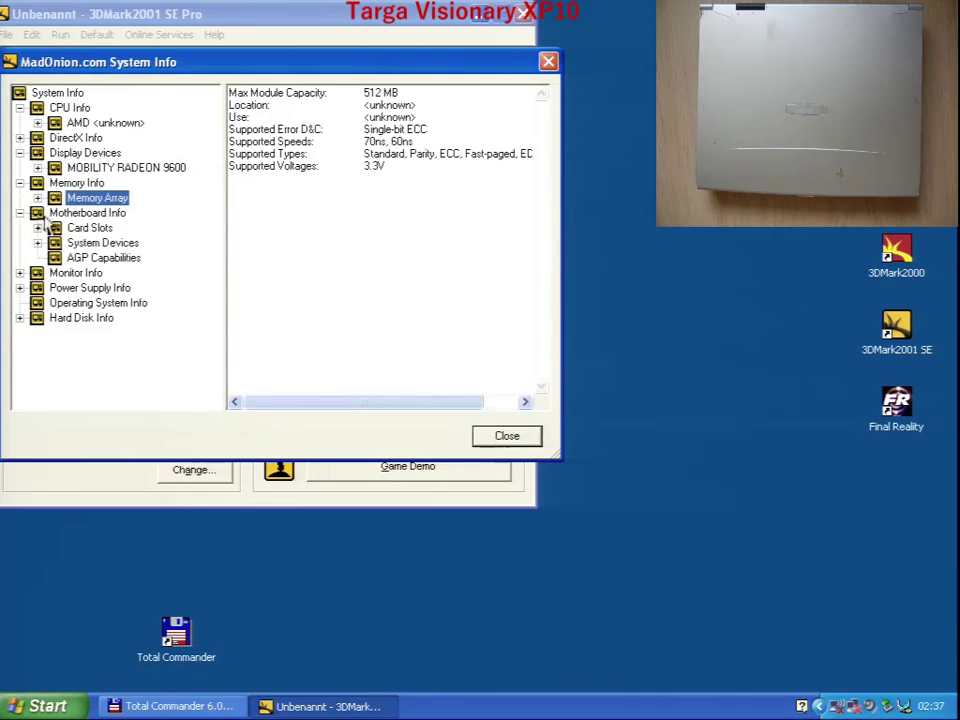
click(83, 214)
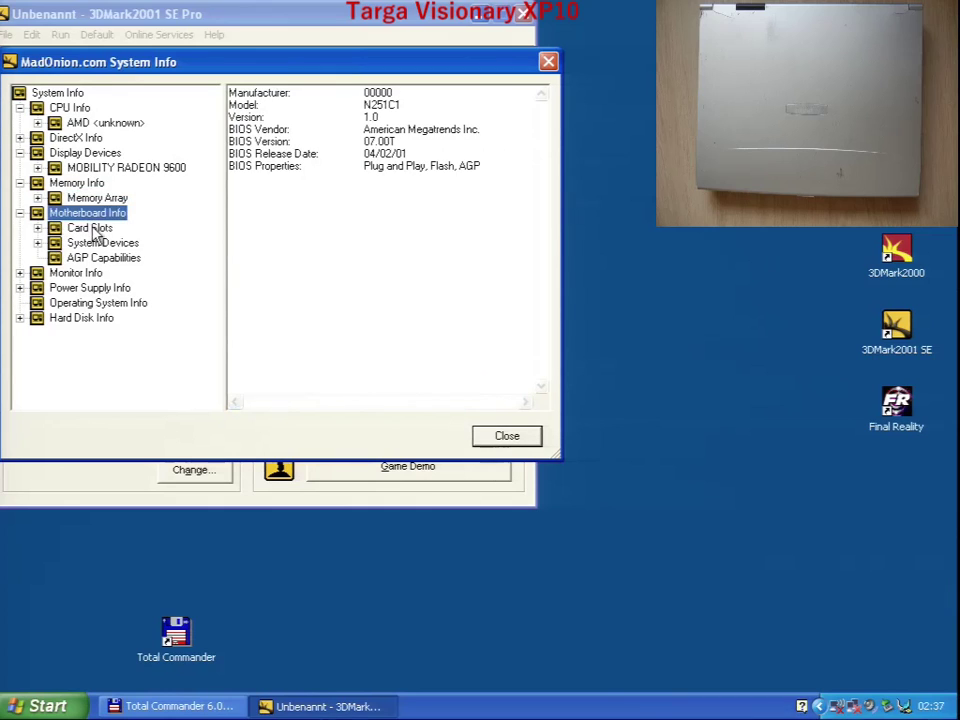
click(90, 229)
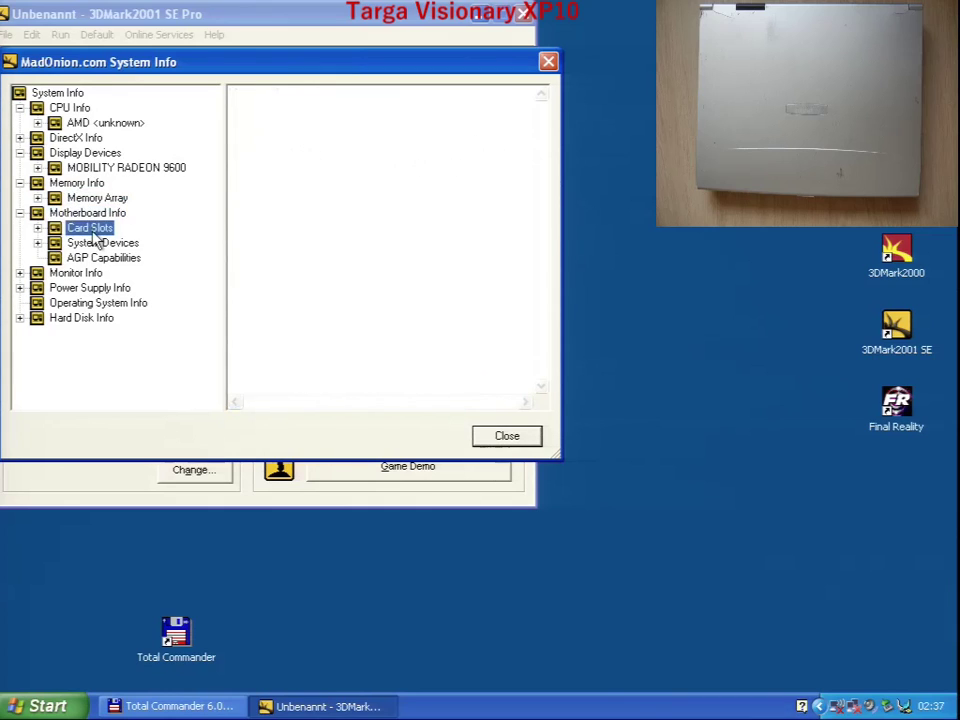
click(88, 244)
click(90, 258)
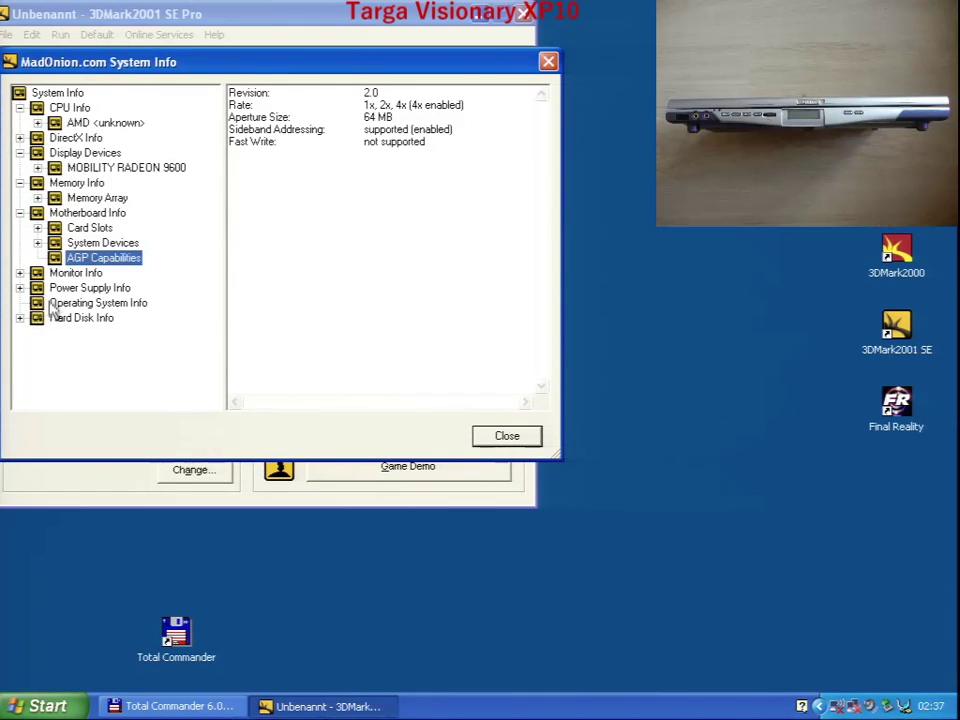
Examine the operating system details and both listed hard disk drives, and close the system information
click(54, 304)
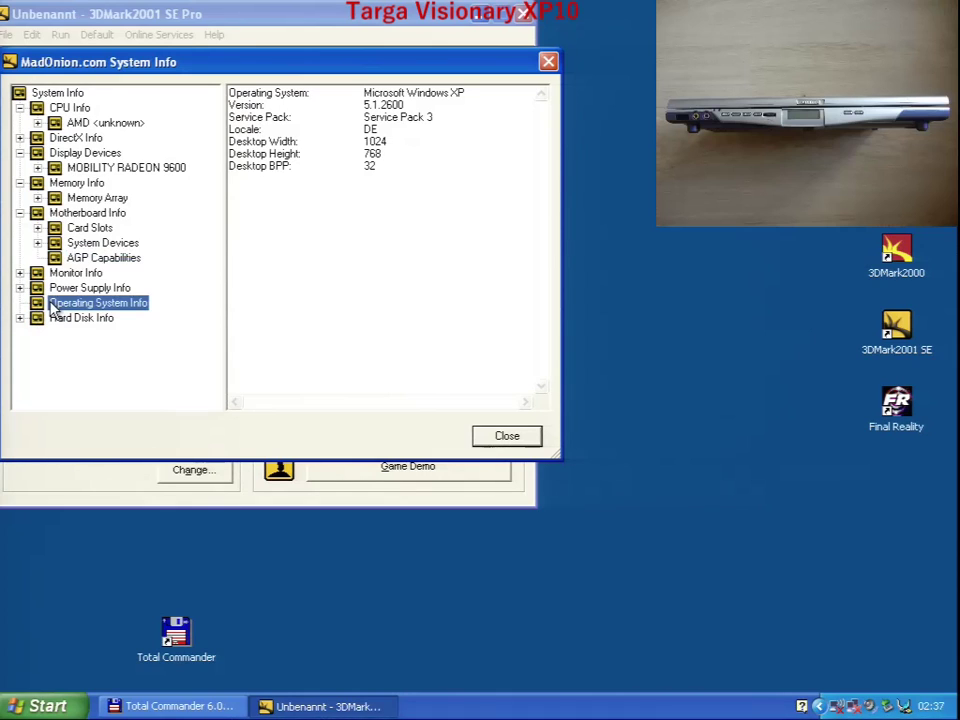
click(72, 319)
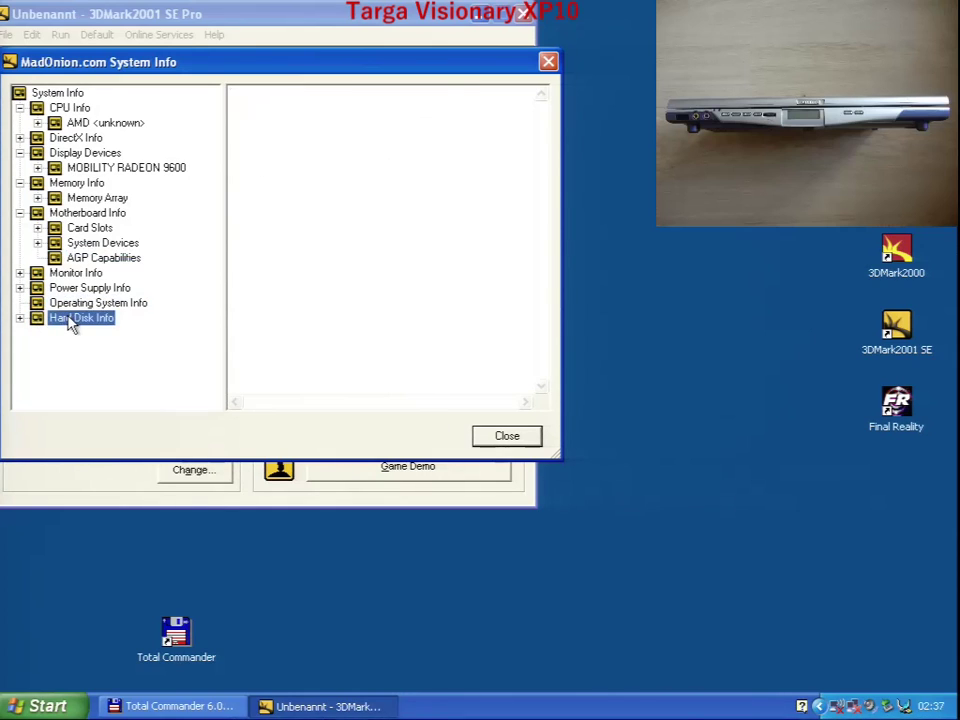
click(21, 319)
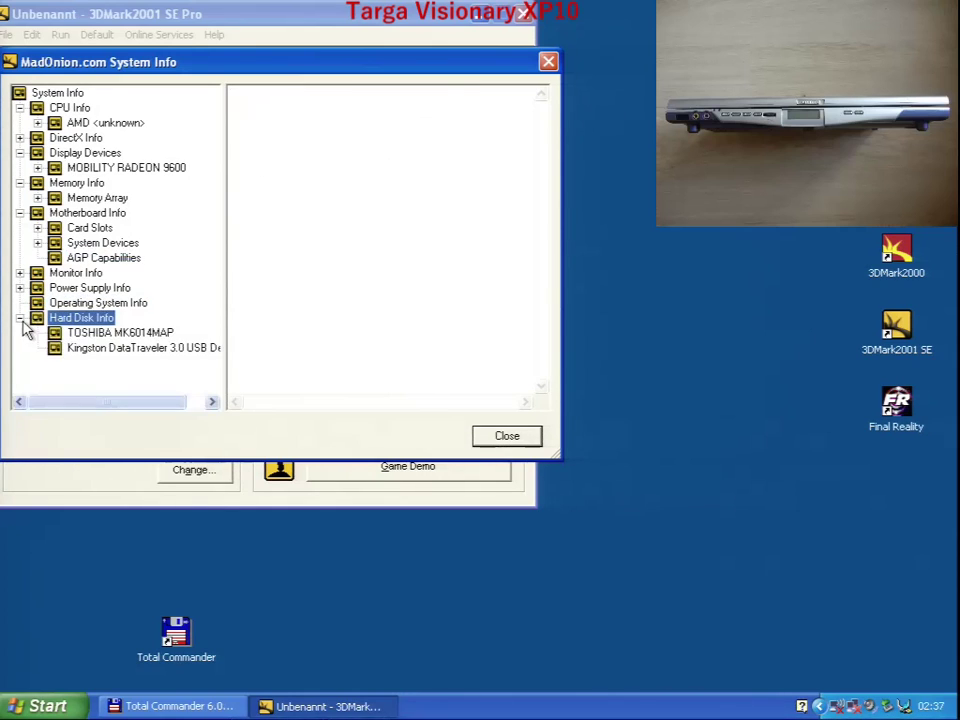
click(94, 334)
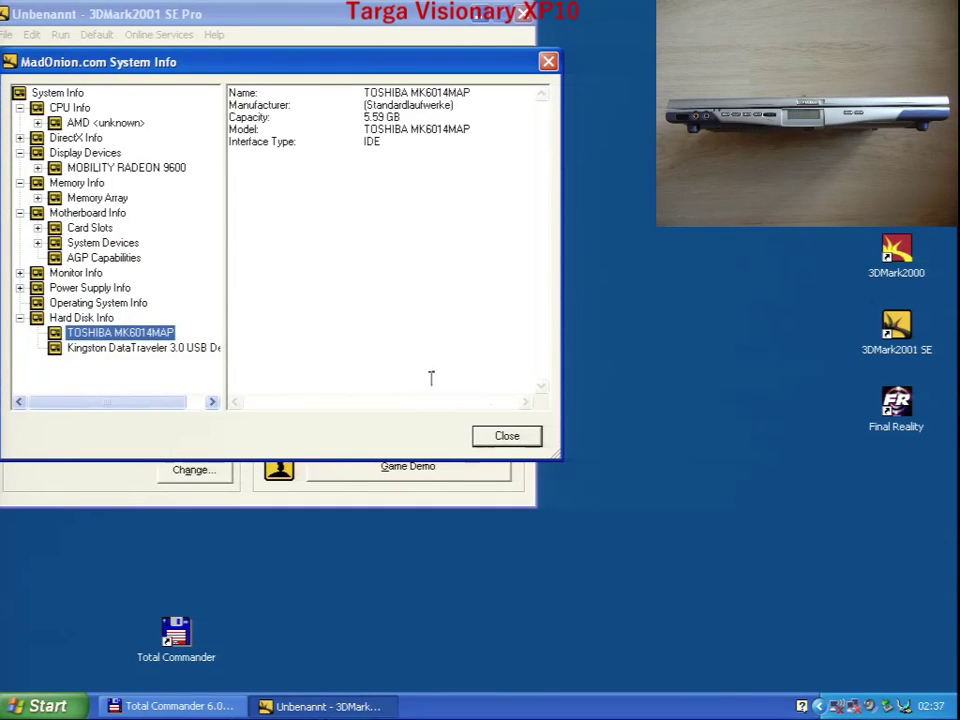
click(175, 352)
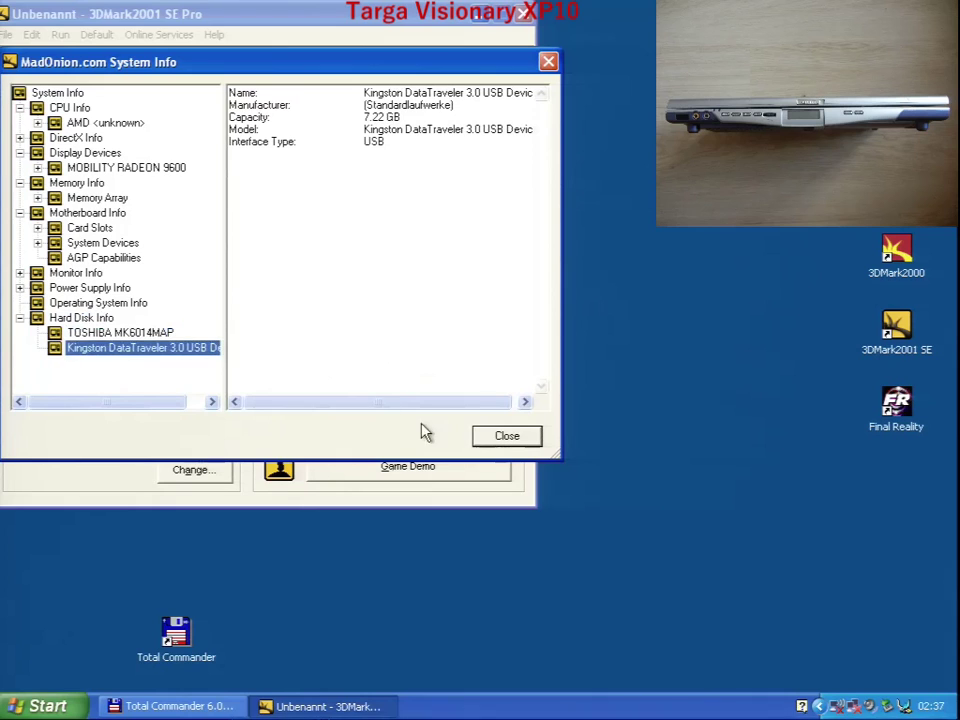
click(506, 440)
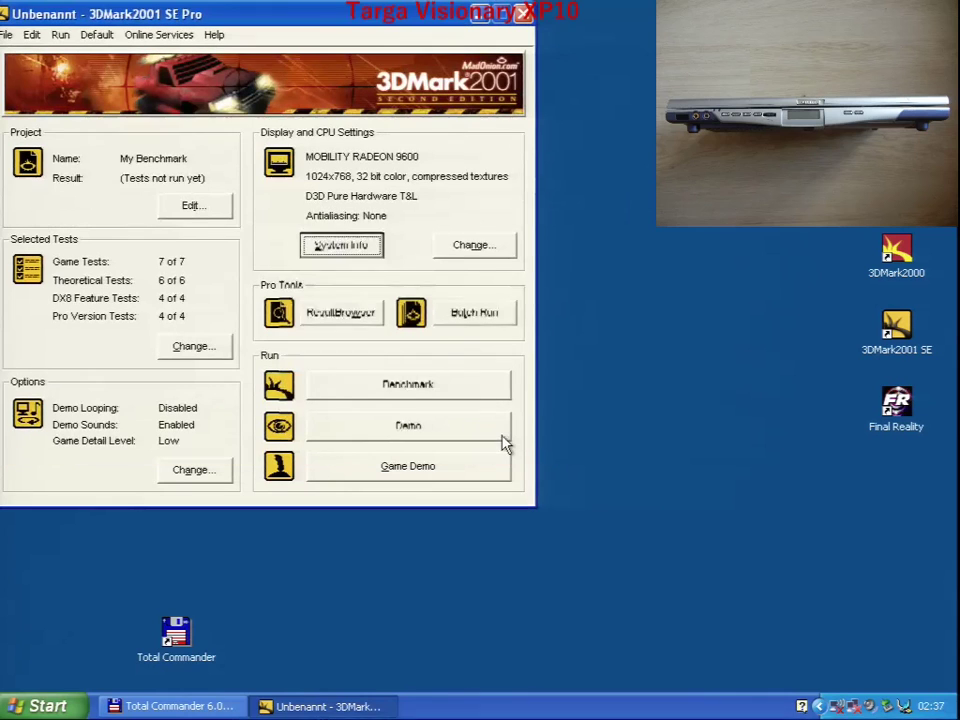
Run the 3DMark2001 SE benchmark and open its result details in a taller window placed beside the overall score
click(375, 388)
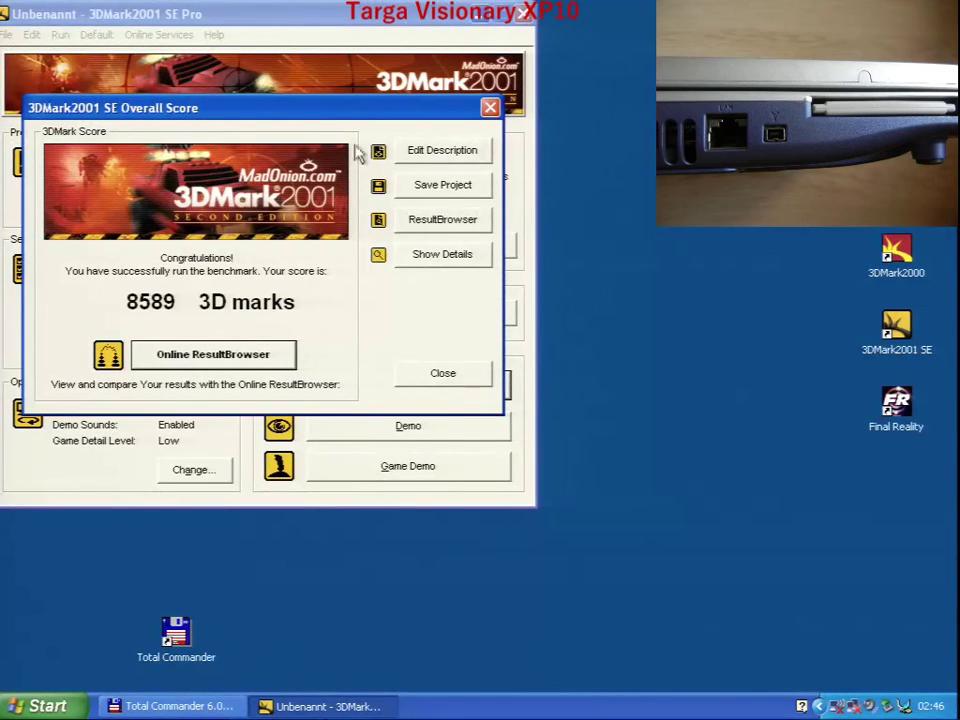
drag(305, 115, 284, 401)
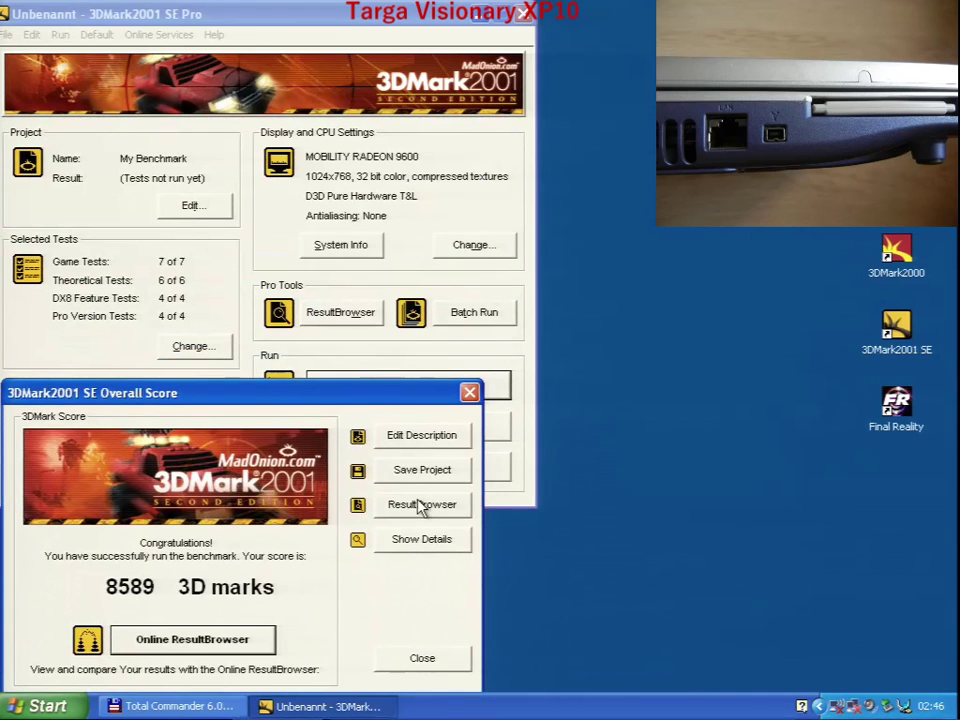
click(419, 541)
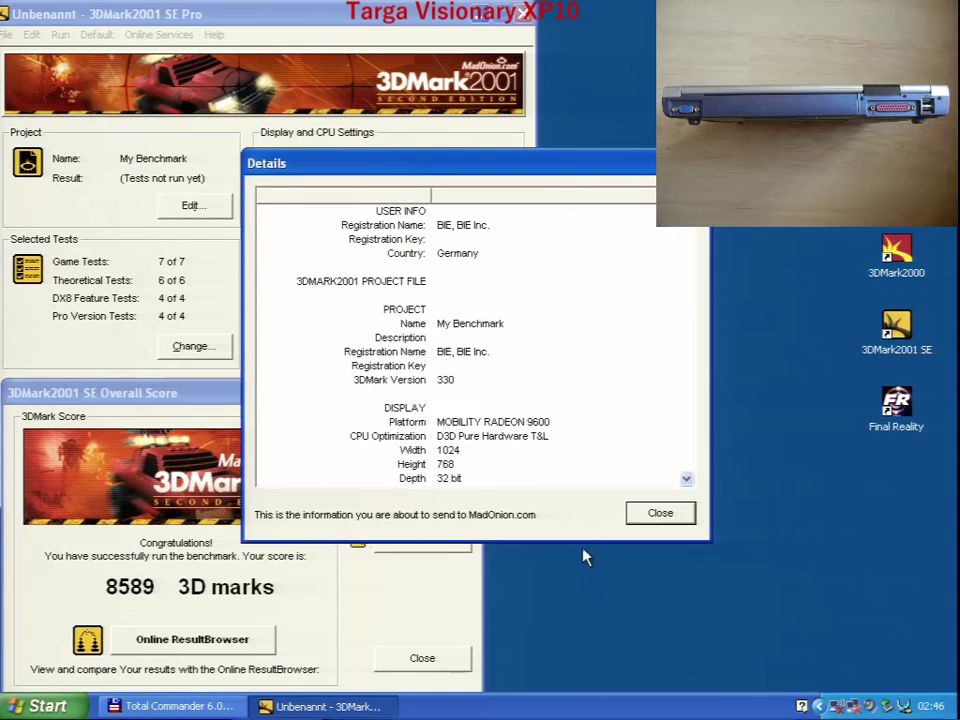
drag(581, 542, 576, 690)
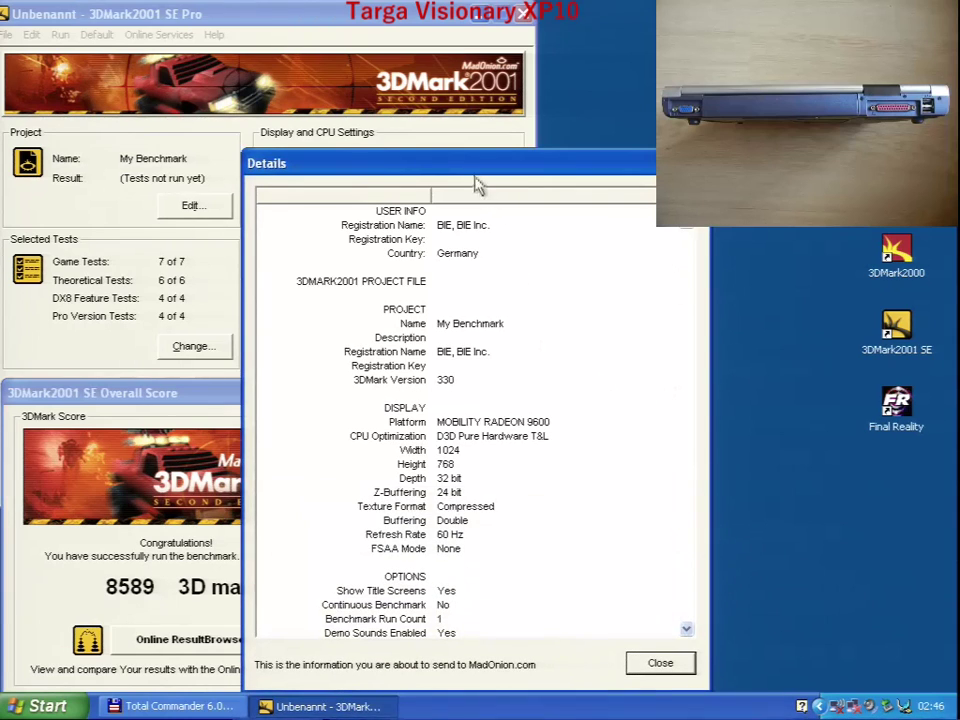
drag(476, 180, 717, 181)
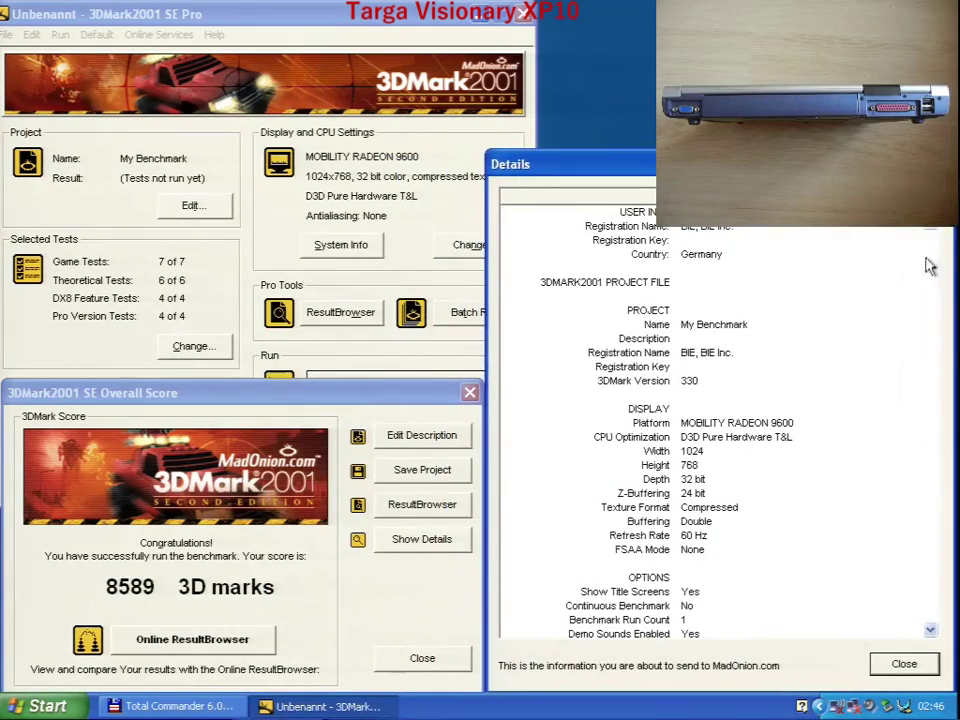
Review the detailed 3DMark2001 SE test results and system data down to the hard disks, and exit the benchmark program
drag(930, 236, 931, 253)
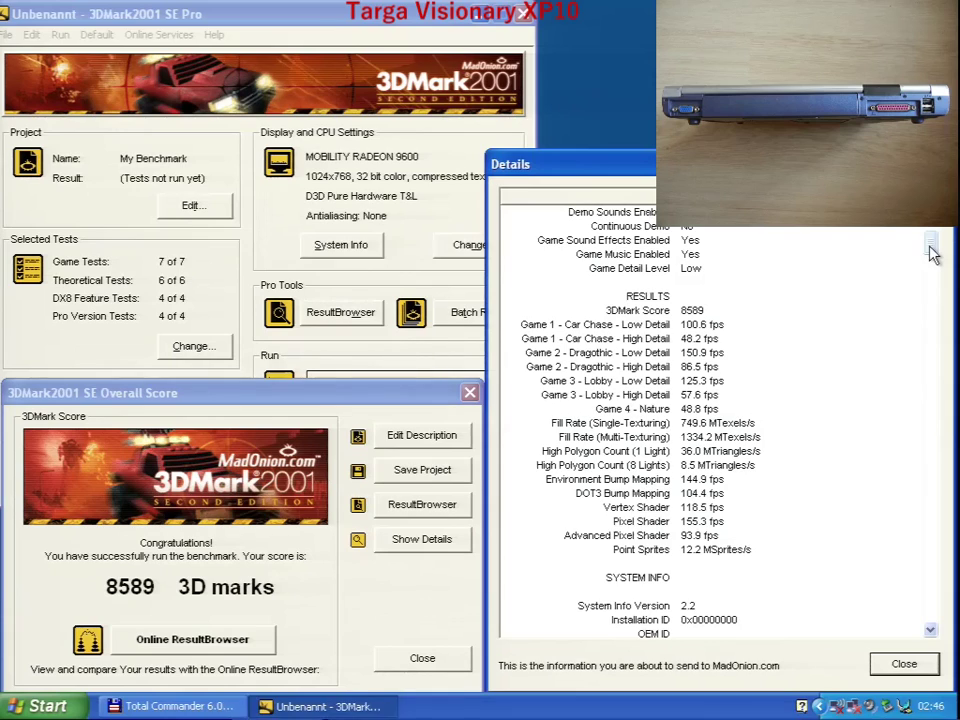
drag(932, 253, 932, 280)
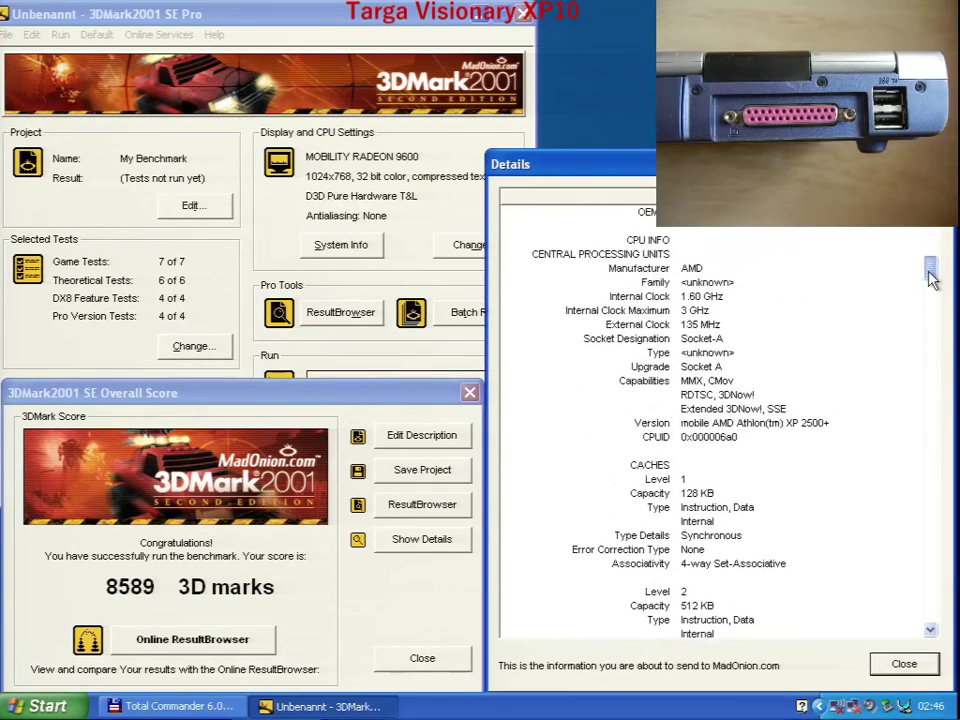
drag(932, 280, 932, 310)
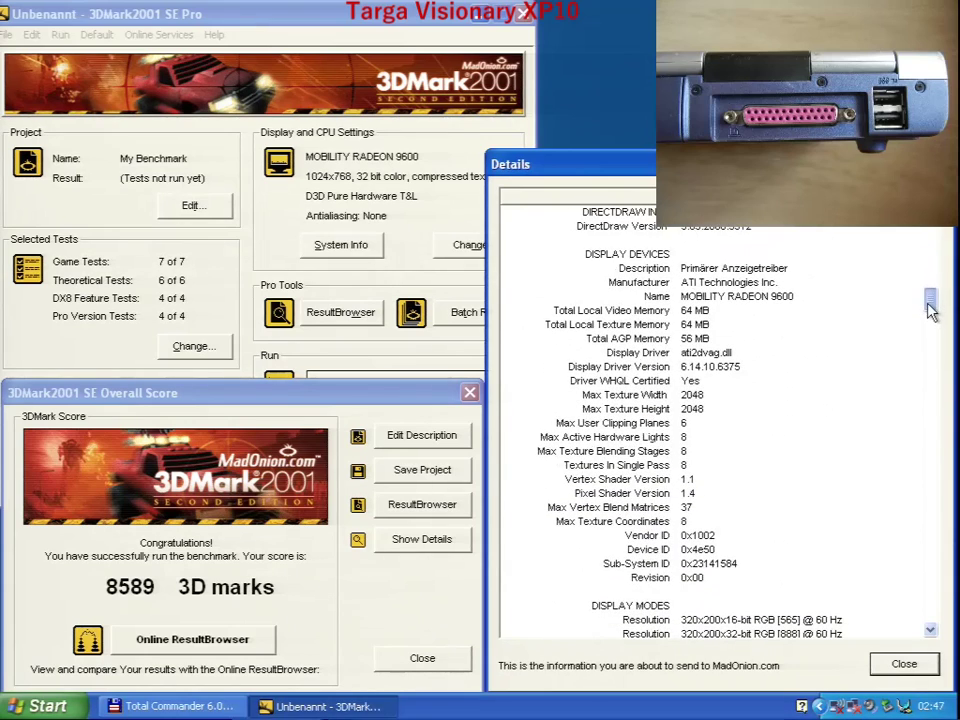
drag(926, 466, 911, 658)
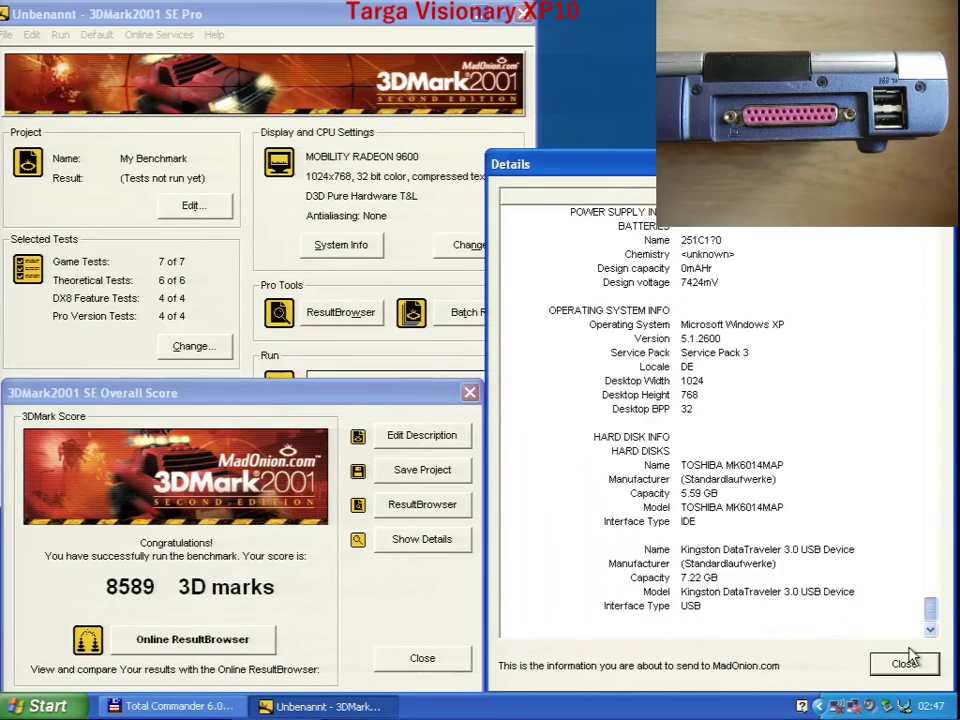
click(905, 664)
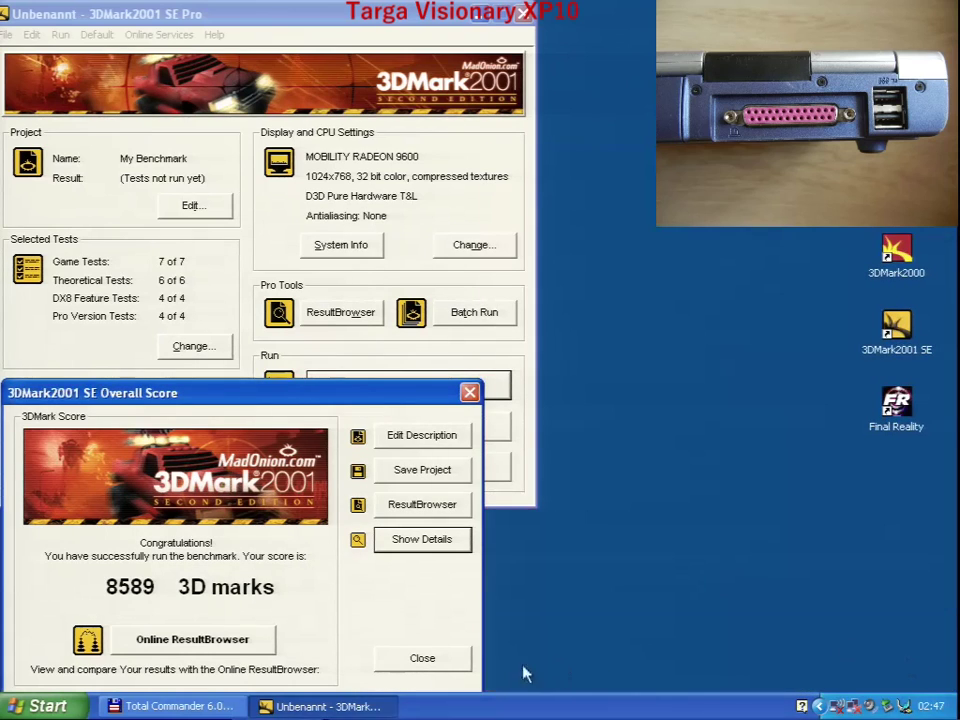
click(444, 666)
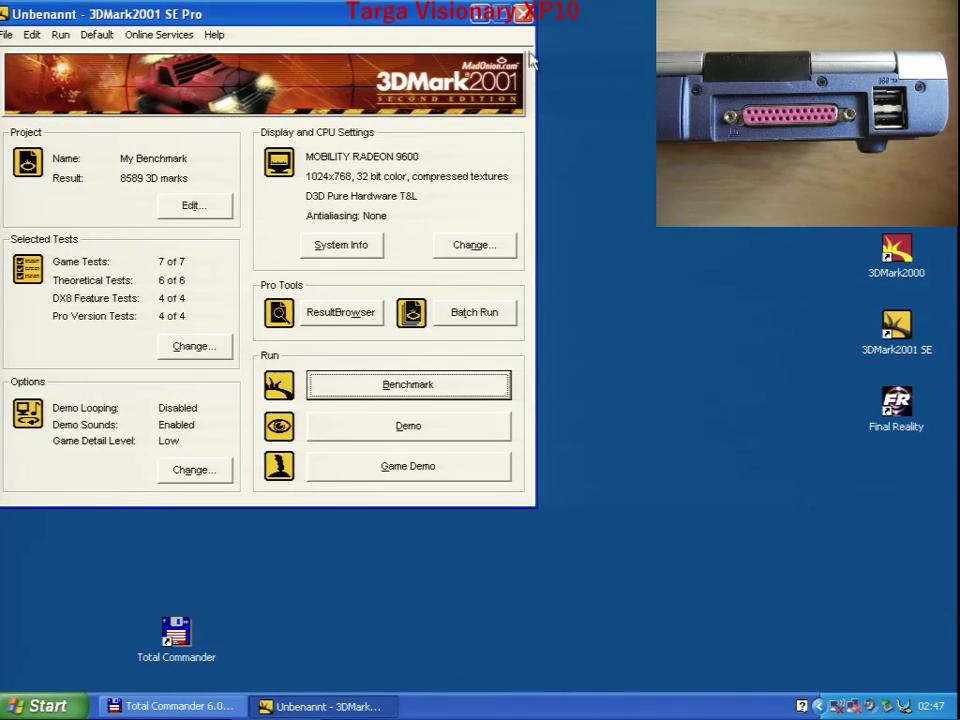
click(523, 14)
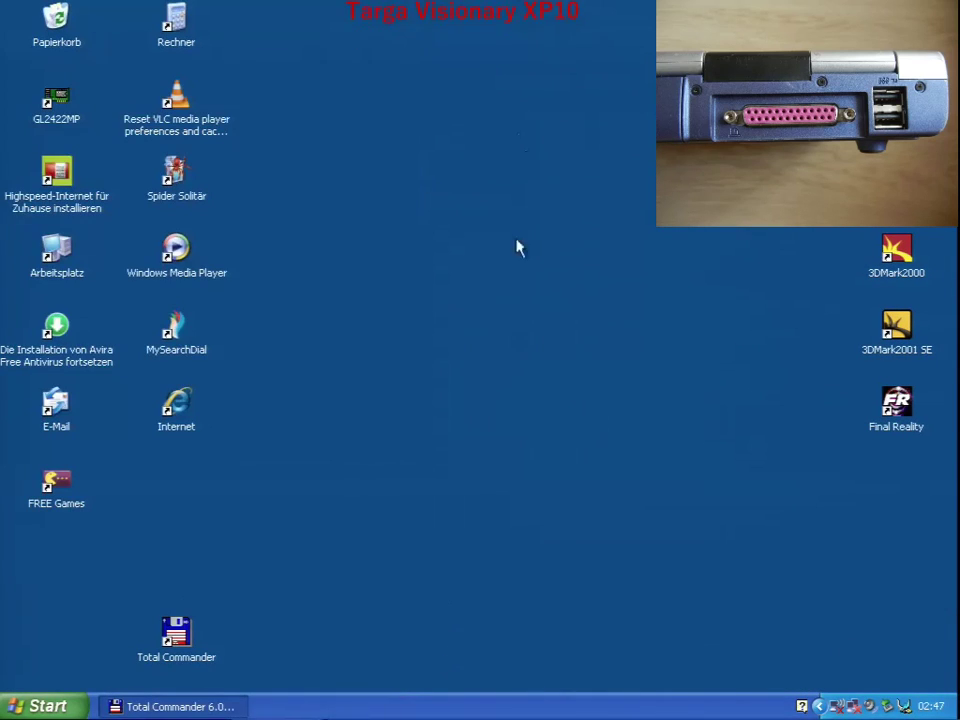
Switch to Total Commander and launch CPUMark2.1.exe from the CPUMark 2.1 folder in c:\TESTY Novejsi NB
click(197, 706)
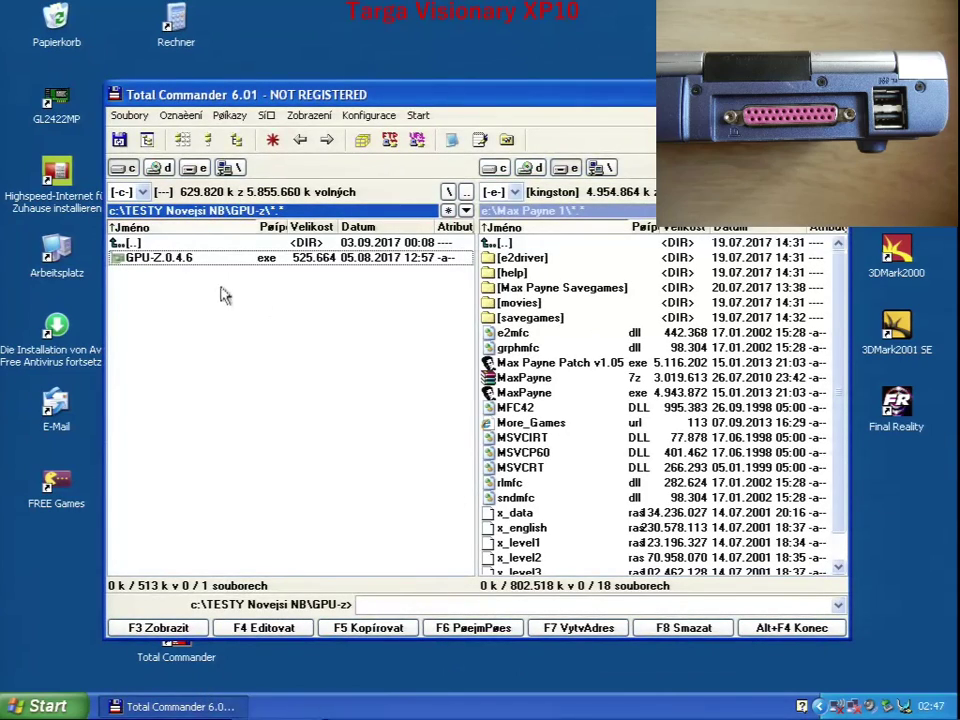
double_click(205, 245)
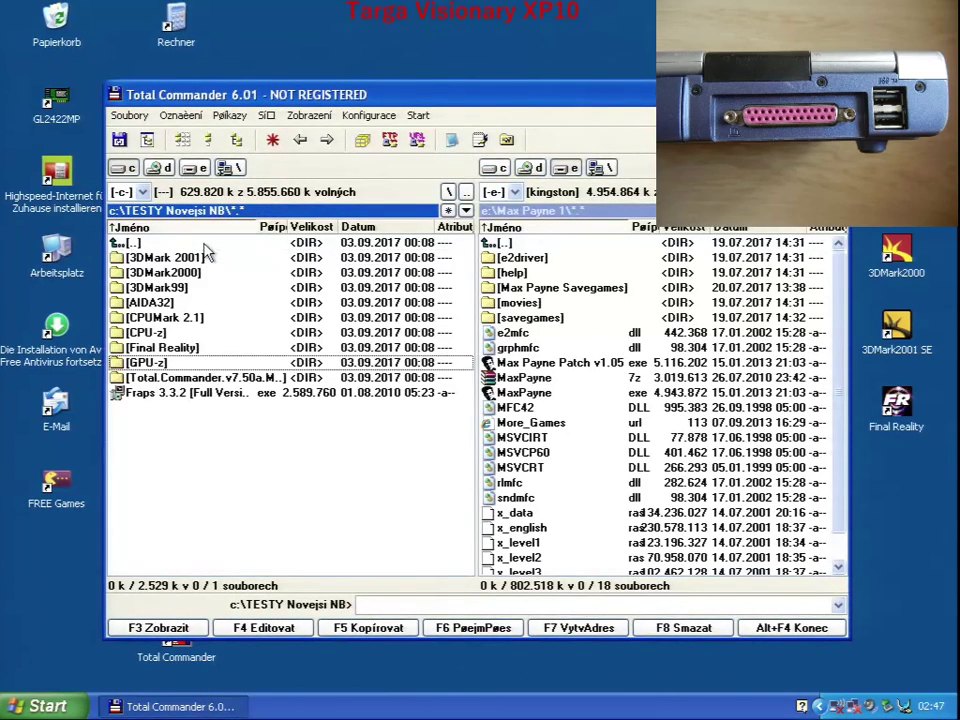
double_click(160, 318)
double_click(158, 260)
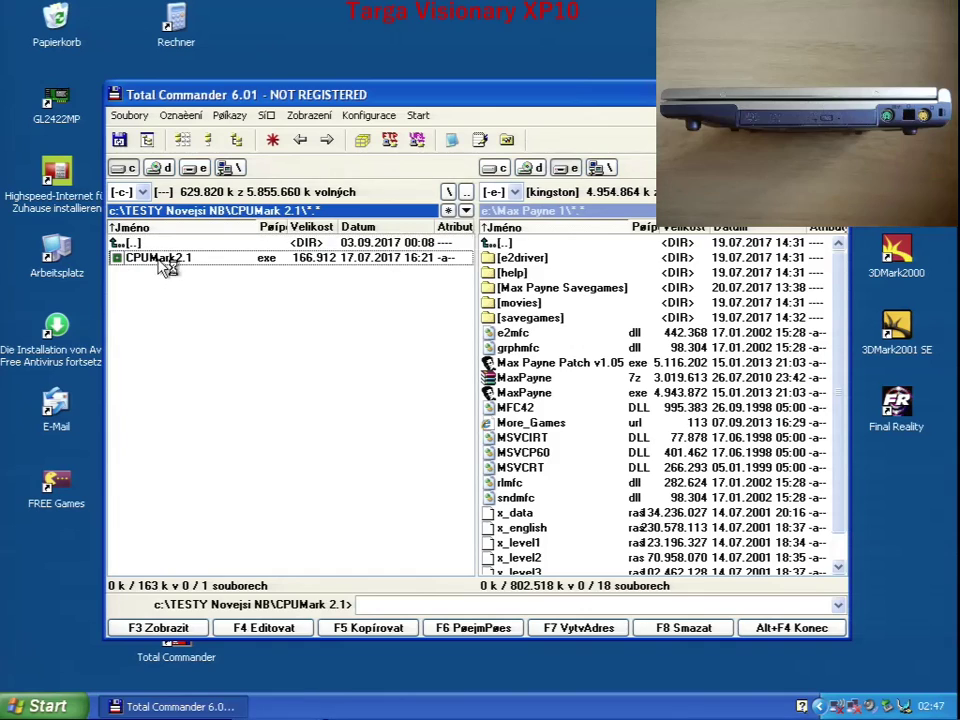
Run the CPUMark 2.1 benchmark with its registry, floating-point and integer operations tests, and exit the program after the scores
click(430, 412)
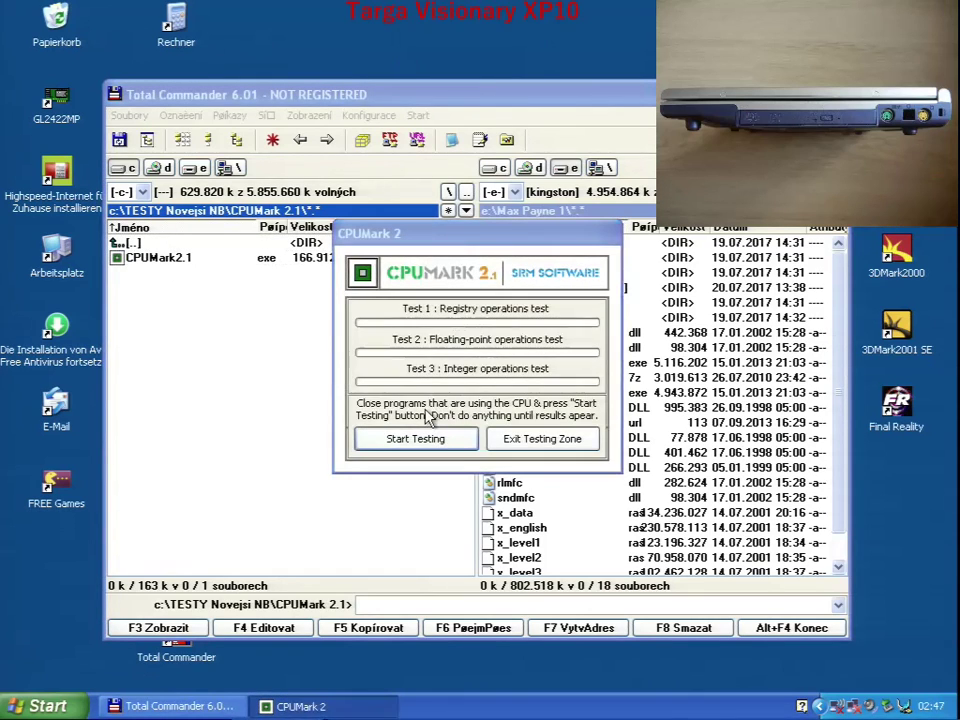
click(447, 448)
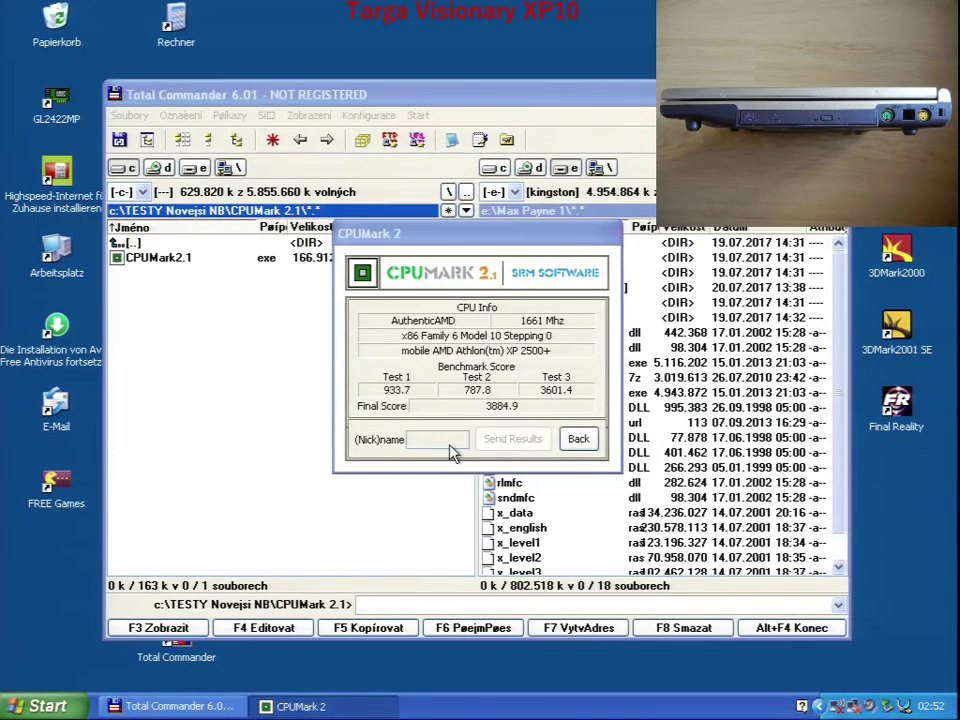
click(578, 440)
click(588, 450)
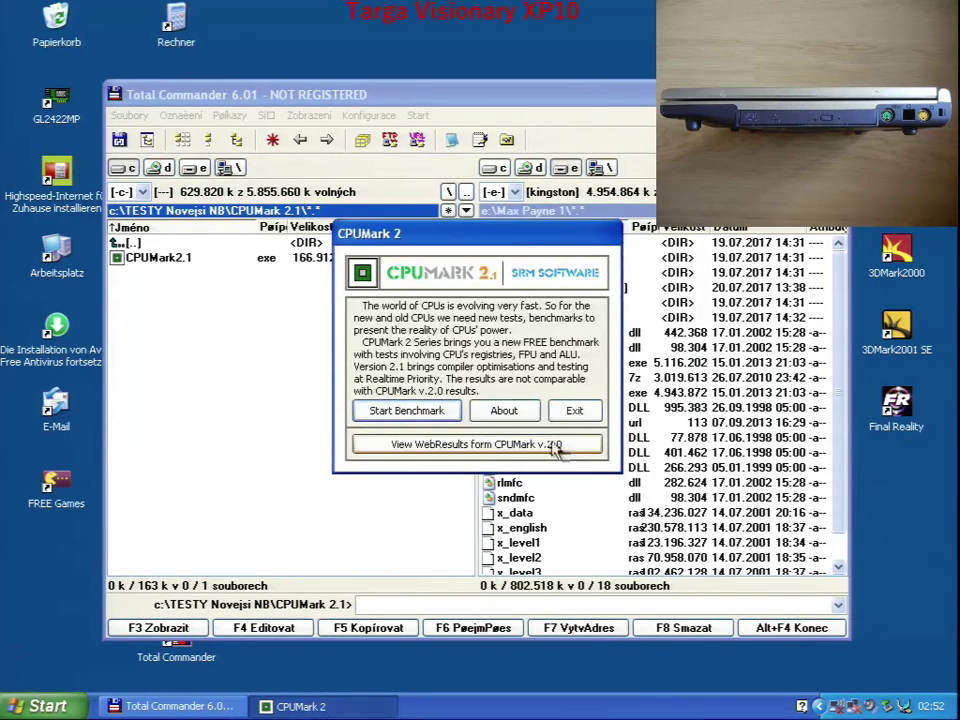
click(572, 414)
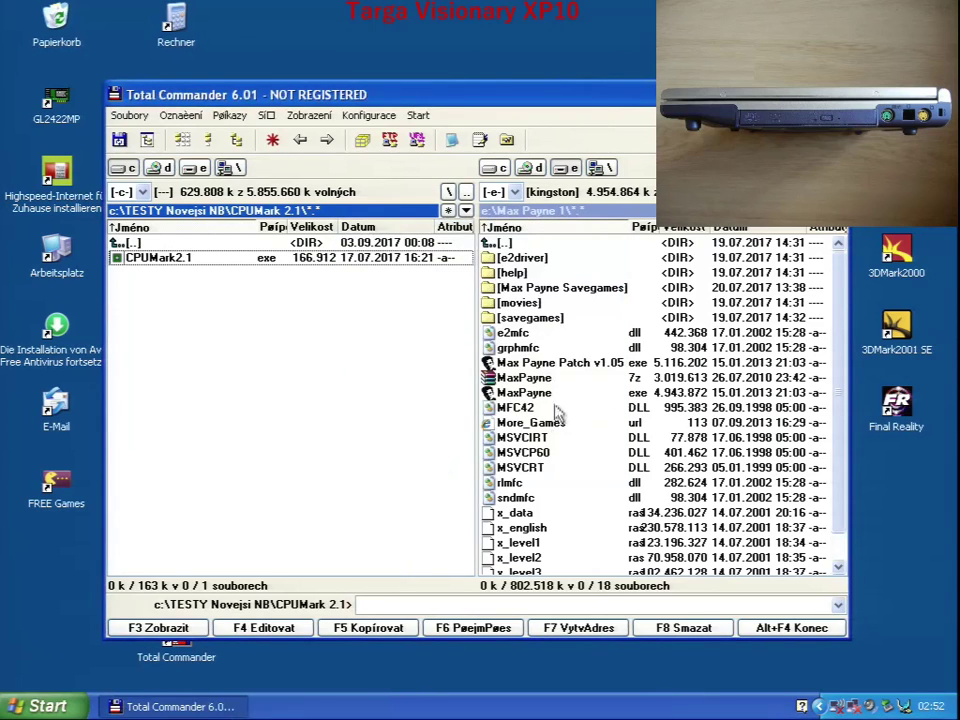
Go up from the CPUMark 2.1 folder to the root of drive C and close the file manager
double_click(162, 247)
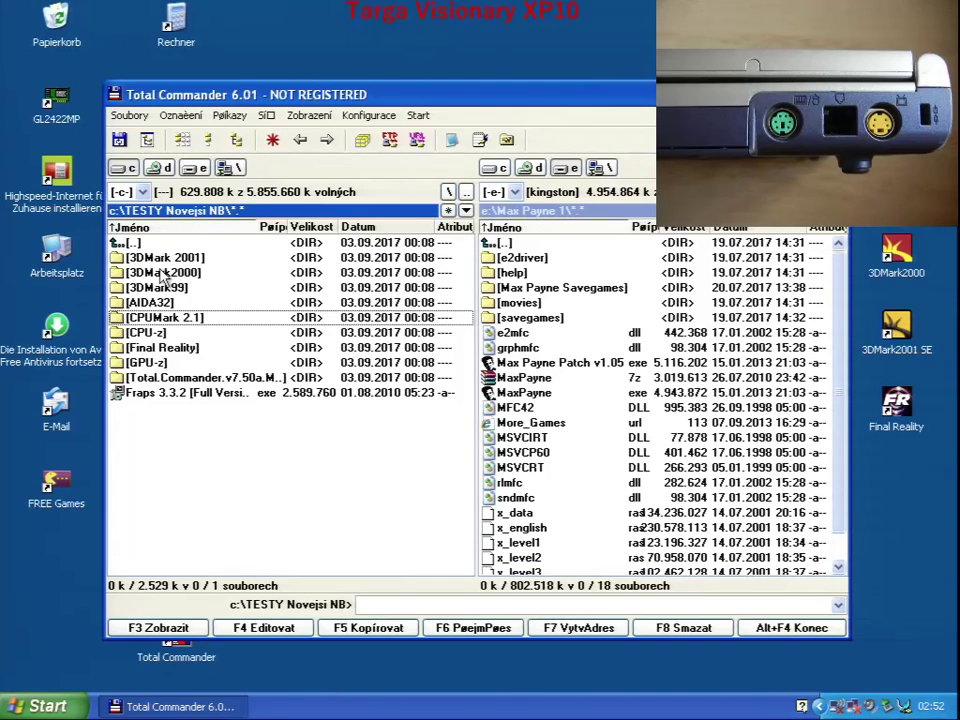
double_click(164, 245)
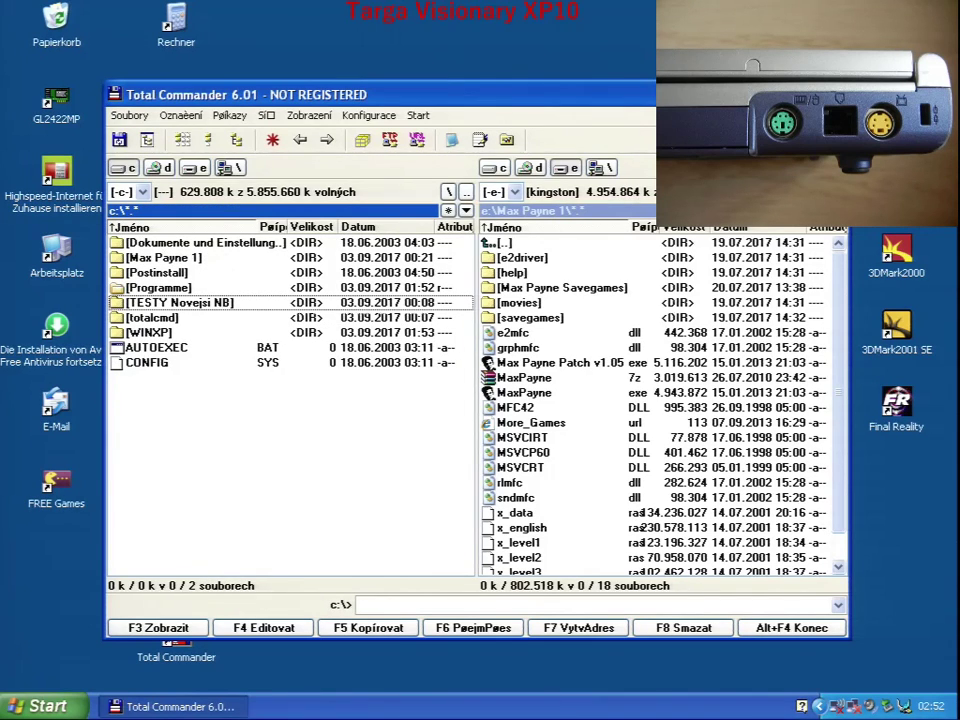
key(alt+F4)
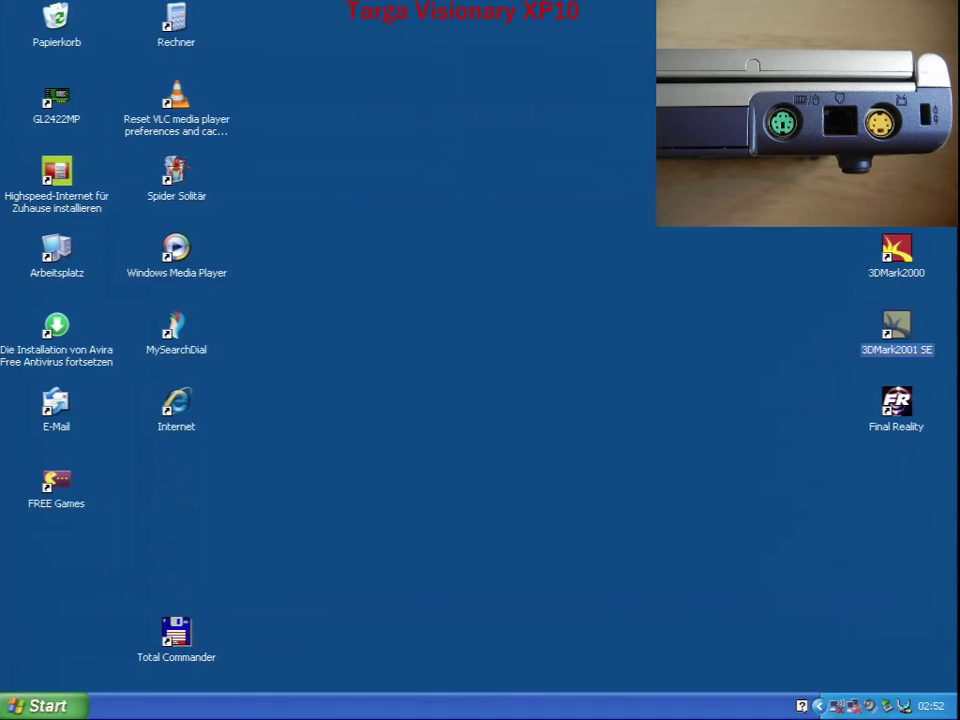
Shut down the Windows XP computer
click(42, 706)
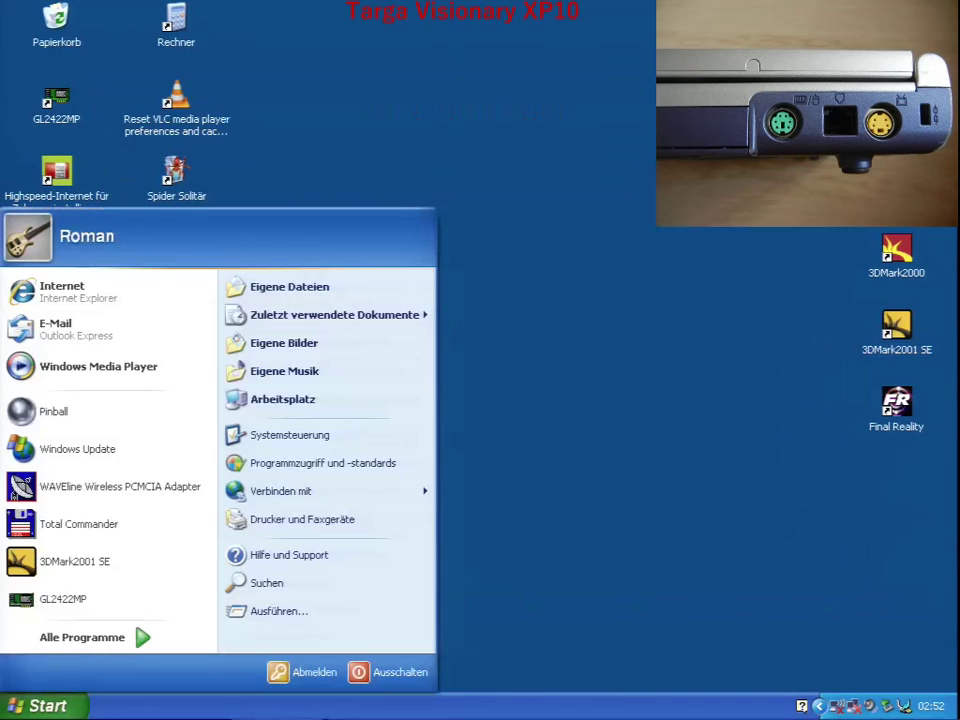
click(360, 674)
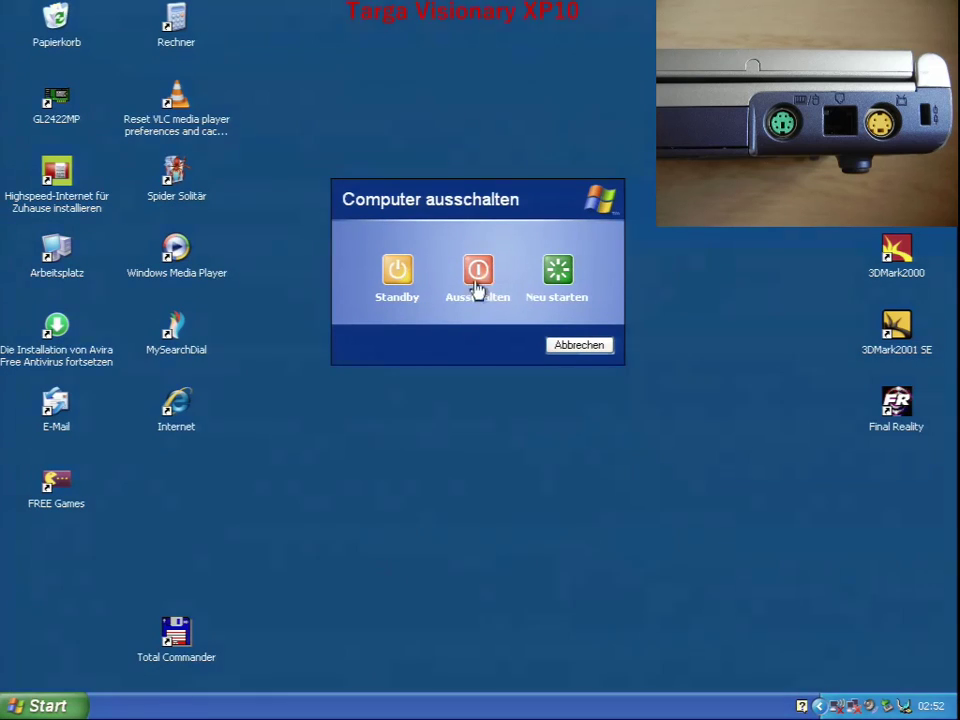
click(477, 286)
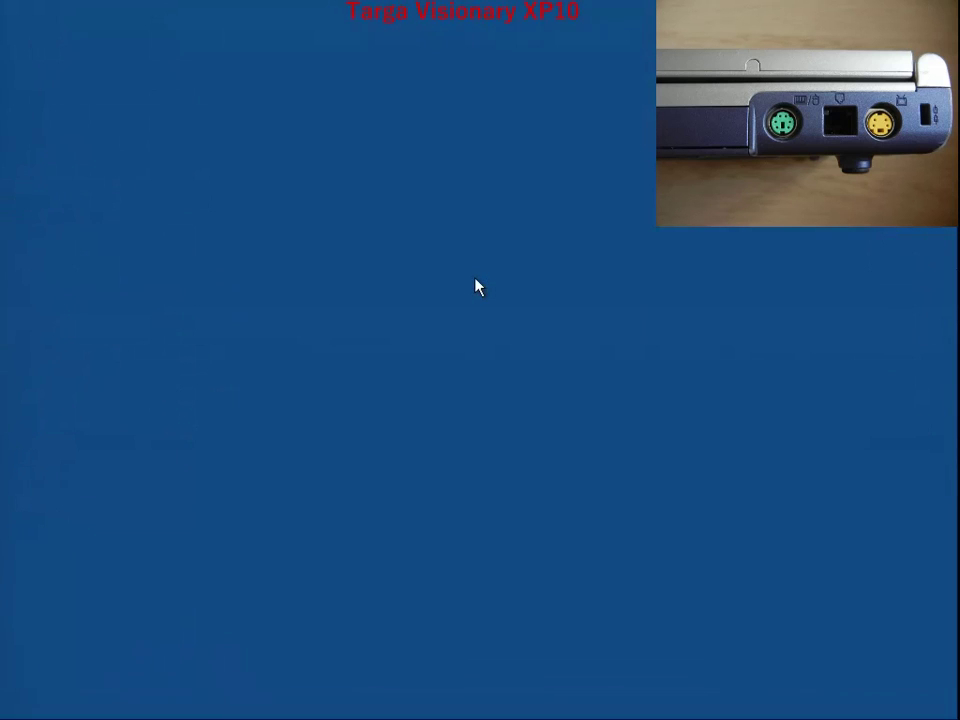